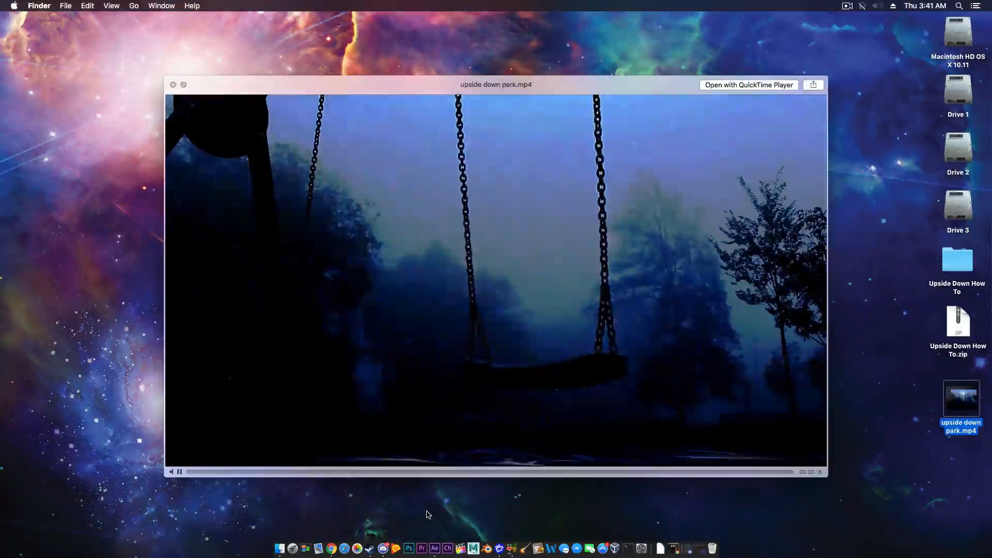
Step: Switch to After Effects and import 02 Swirly Dust copy.mp4, Blink_Portal_FX_v050.mp4 and IMG_0288.mp4 from the Upside Down How To folder
key(space)
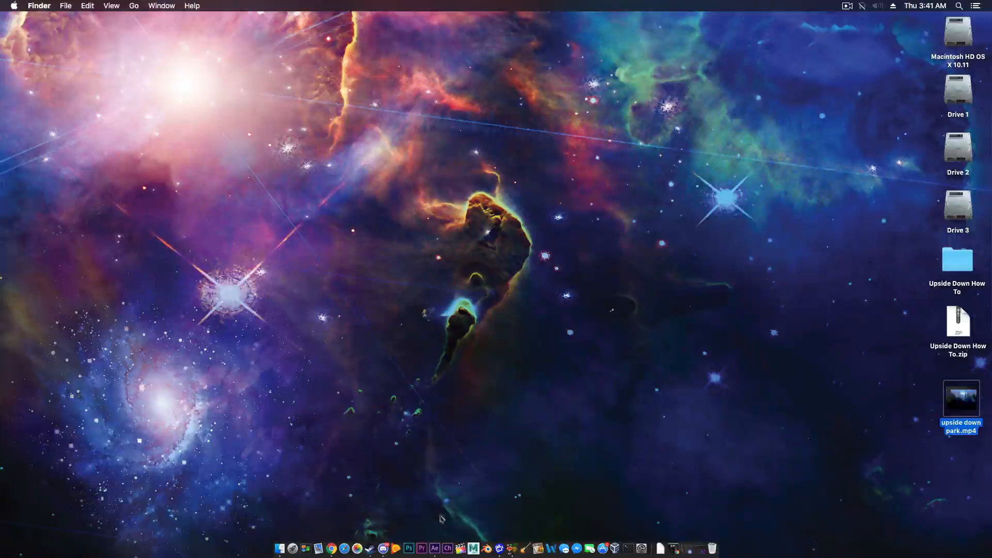
click(705, 548)
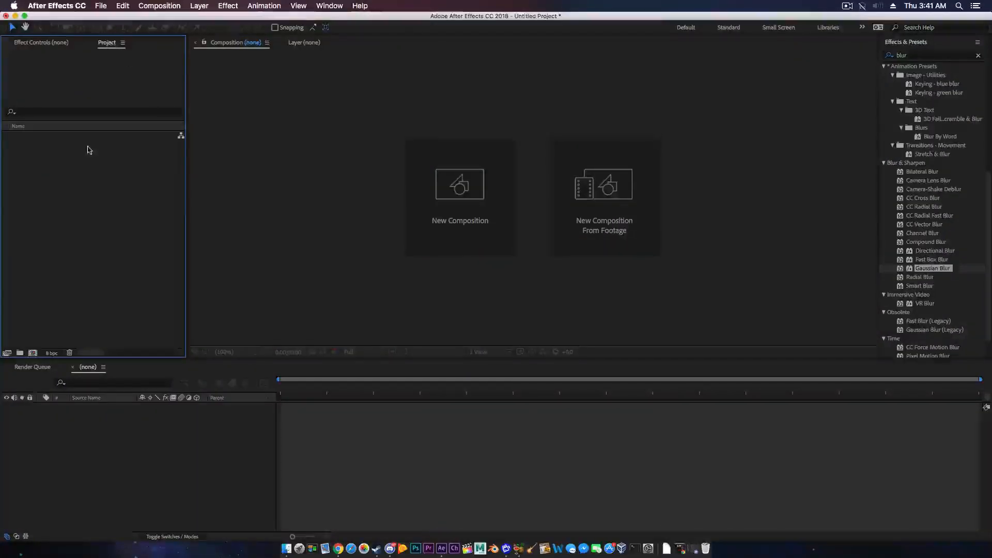
right_click(89, 150)
mouse_move(133, 196)
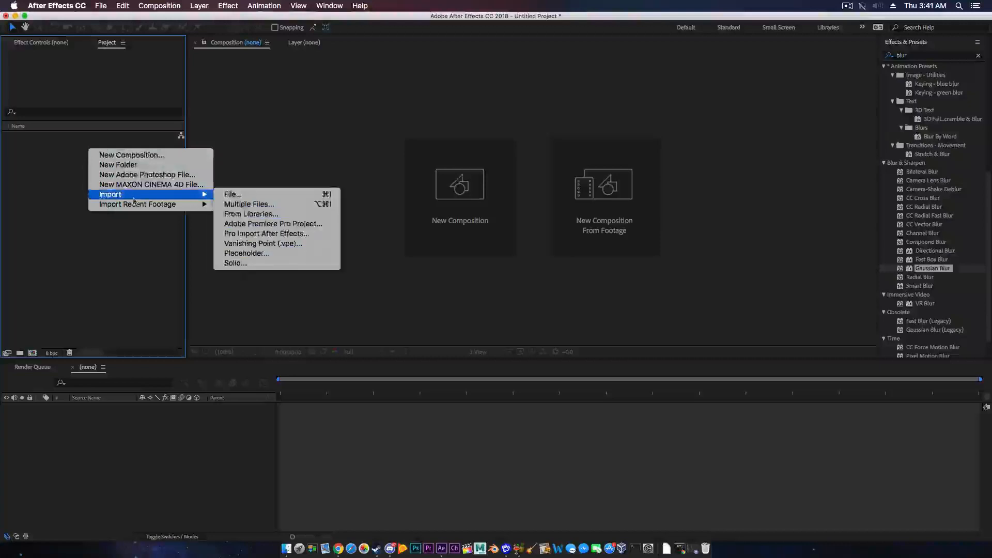
click(247, 198)
drag(652, 98, 315, 105)
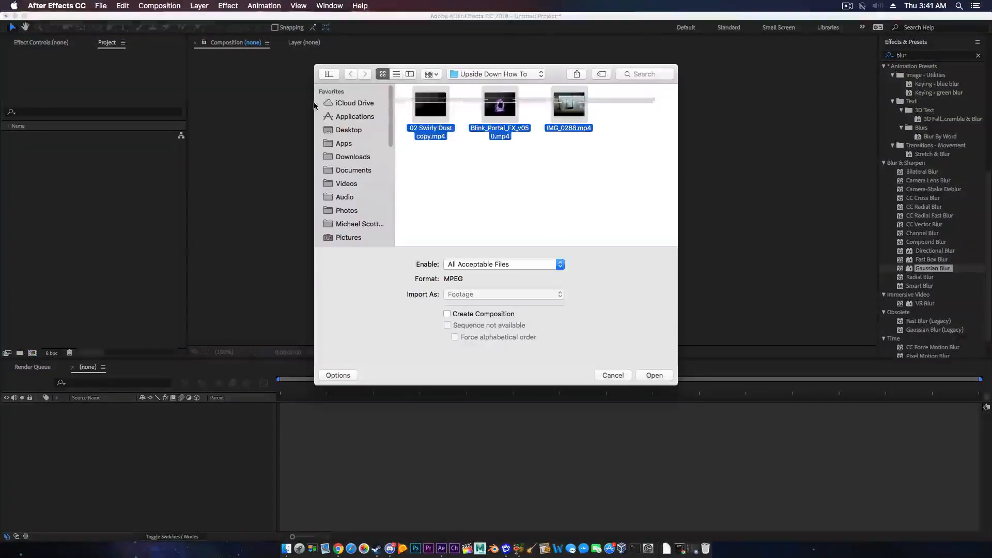
click(654, 375)
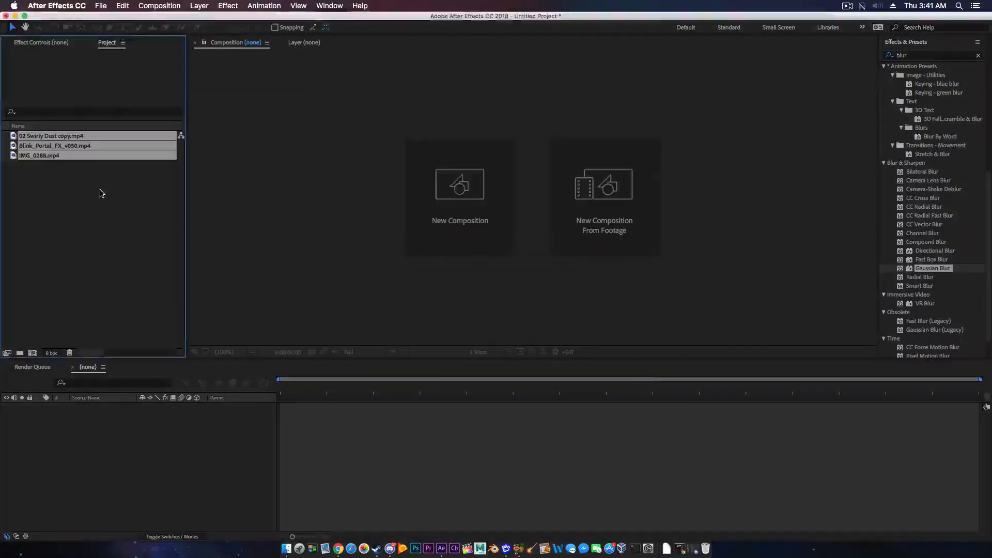
Step: Create a composition from the IMG_0288.mp4 footage and set its preview resolution to Quarter
drag(34, 156, 32, 353)
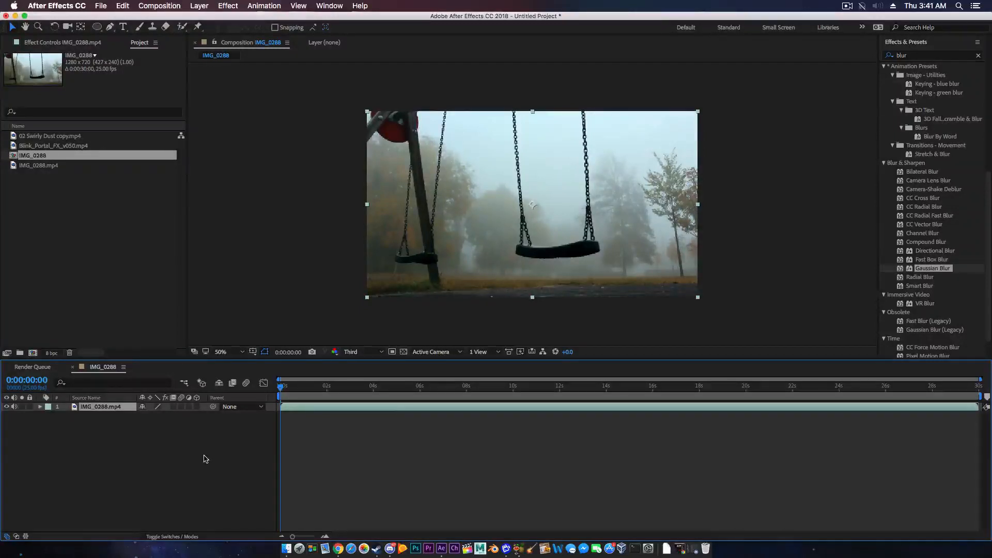
click(380, 352)
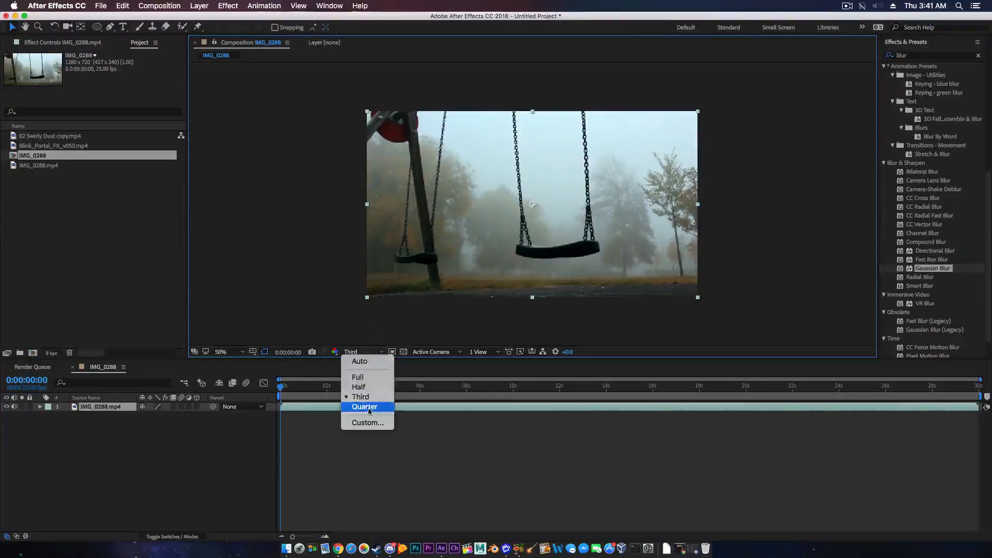
click(370, 407)
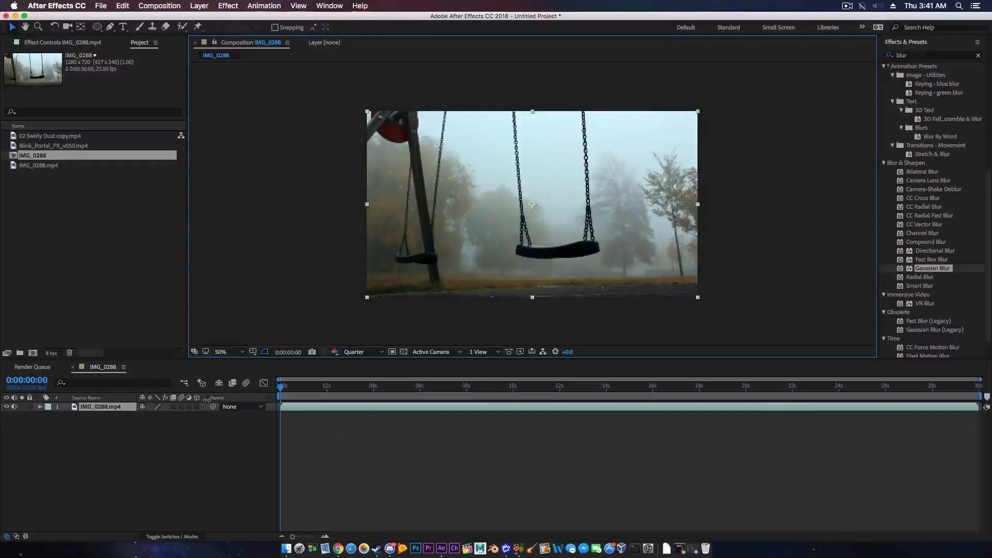
Step: Add an adjustment layer above the IMG_0288.mp4 footage in the composition
click(148, 447)
right_click(94, 423)
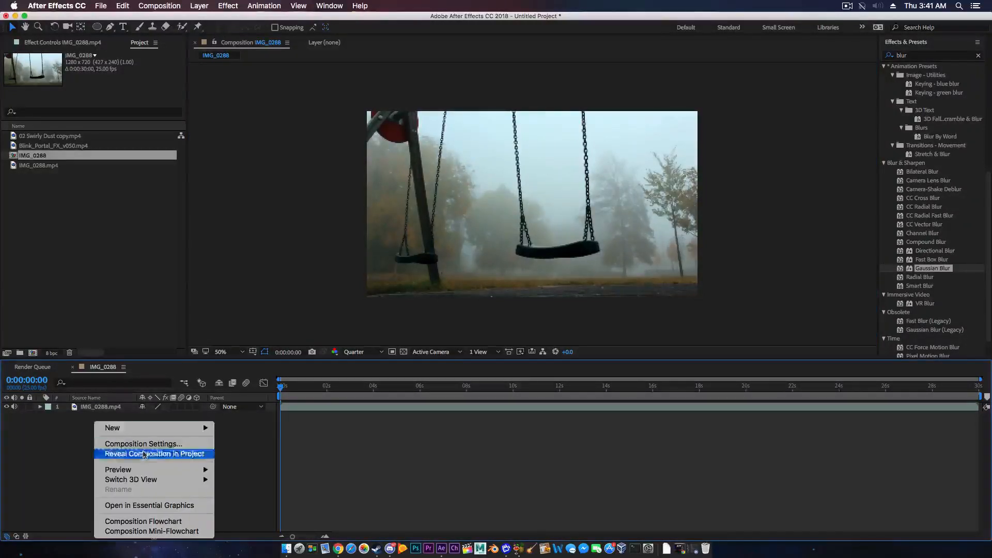
mouse_move(133, 431)
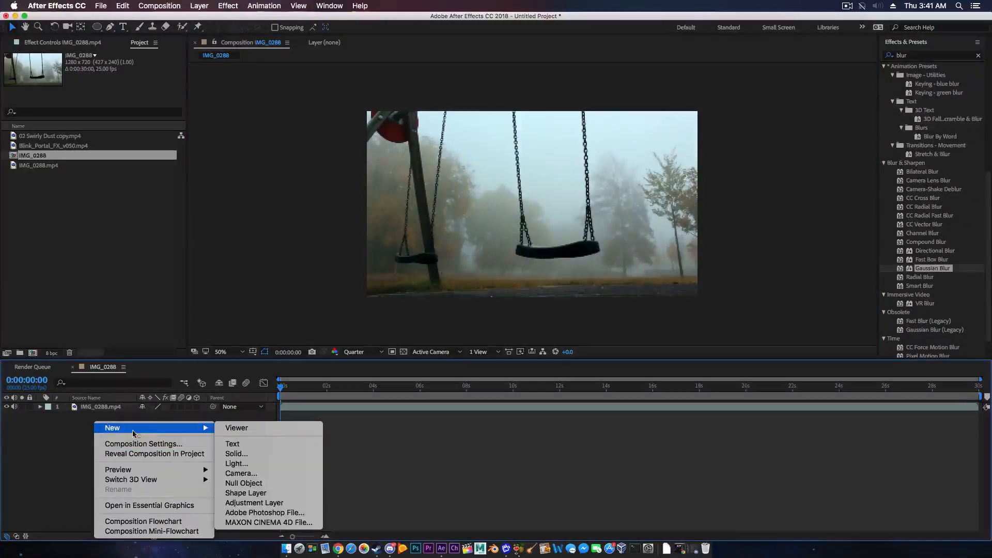
click(270, 504)
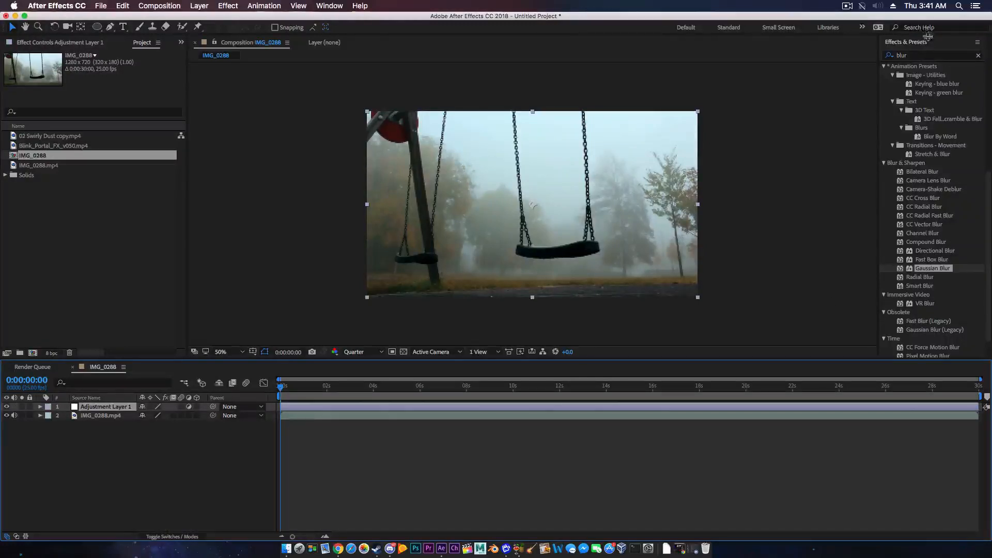
Step: Search the effects for "lum" and apply Lumetri Color to the adjustment layer
click(925, 57)
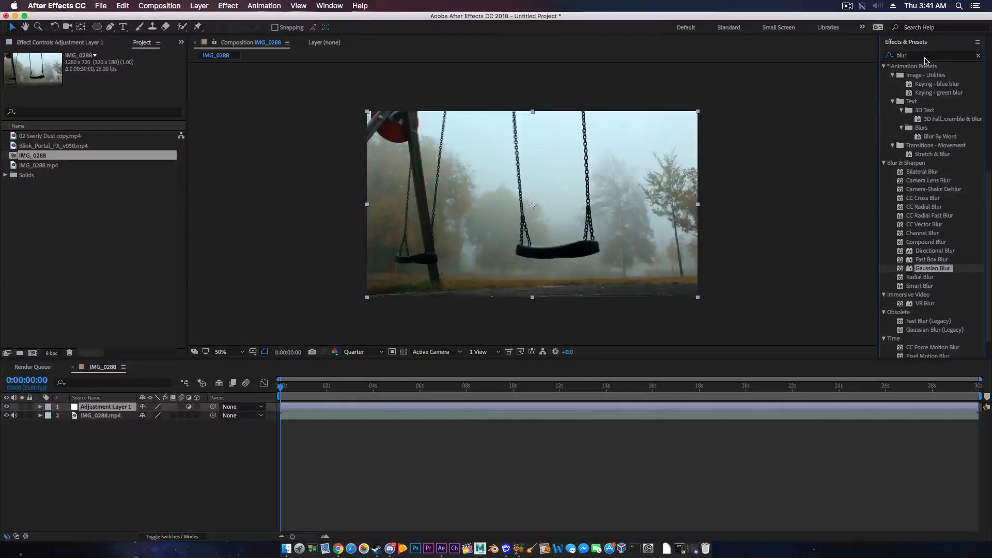
double_click(928, 56)
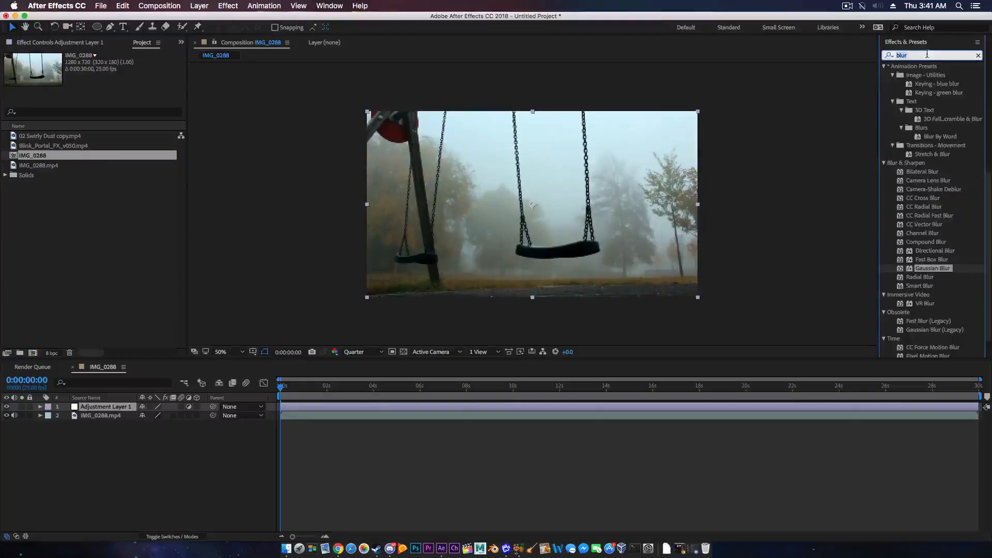
key(BackSpace)
text(lum)
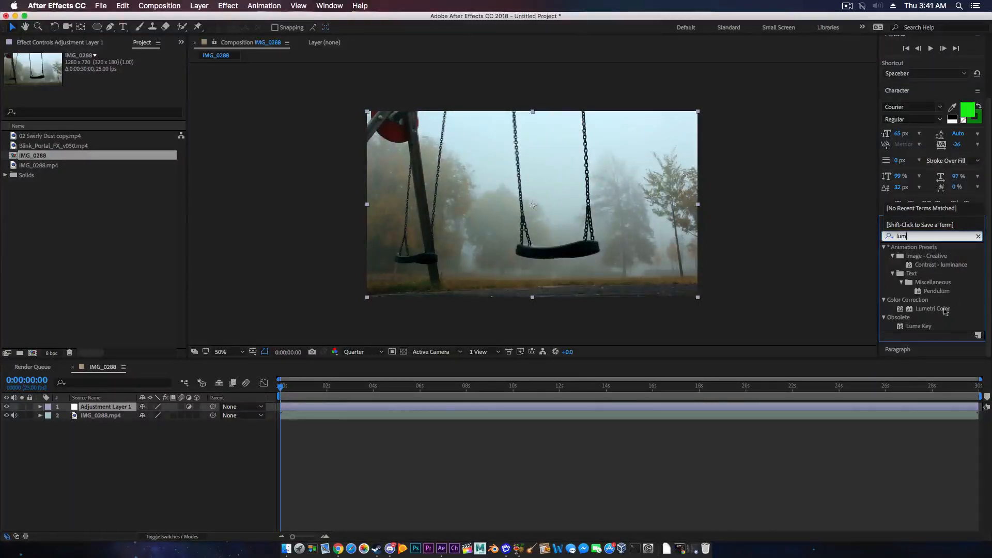
drag(944, 310, 94, 408)
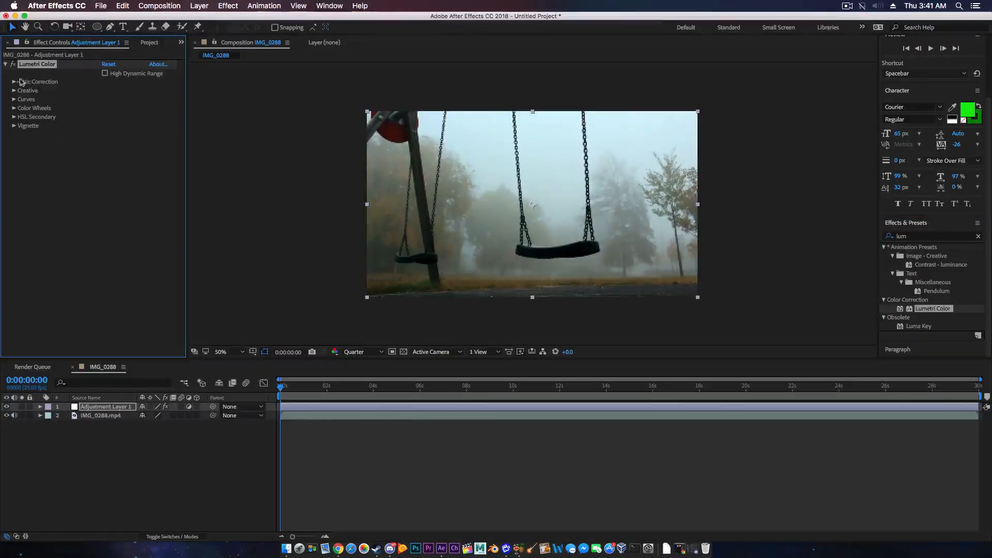
Step: In Lumetri Color's RGB curves, pull the master curve down strongly to darken the footage and raise the blue curve
click(14, 100)
scroll(34, 109, down, 1)
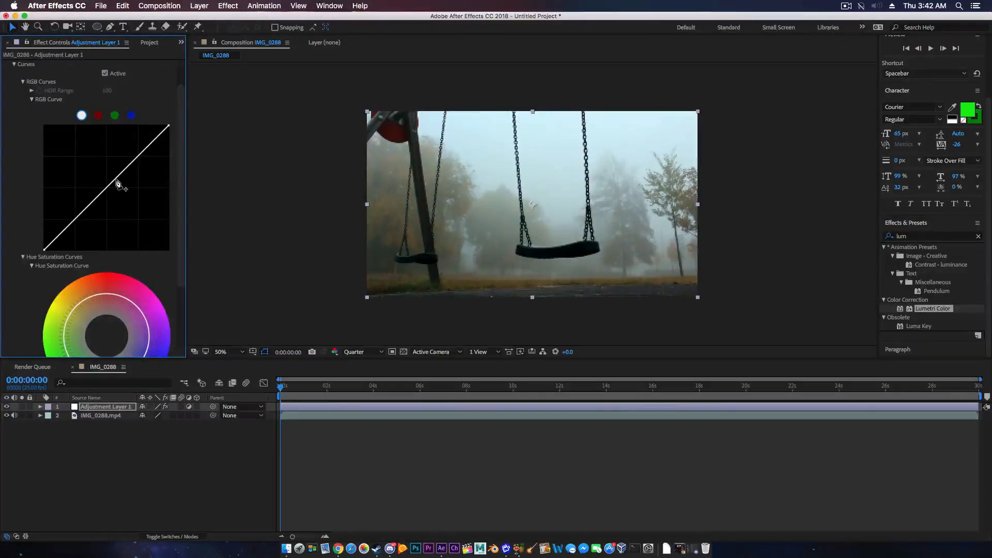
drag(115, 180, 140, 199)
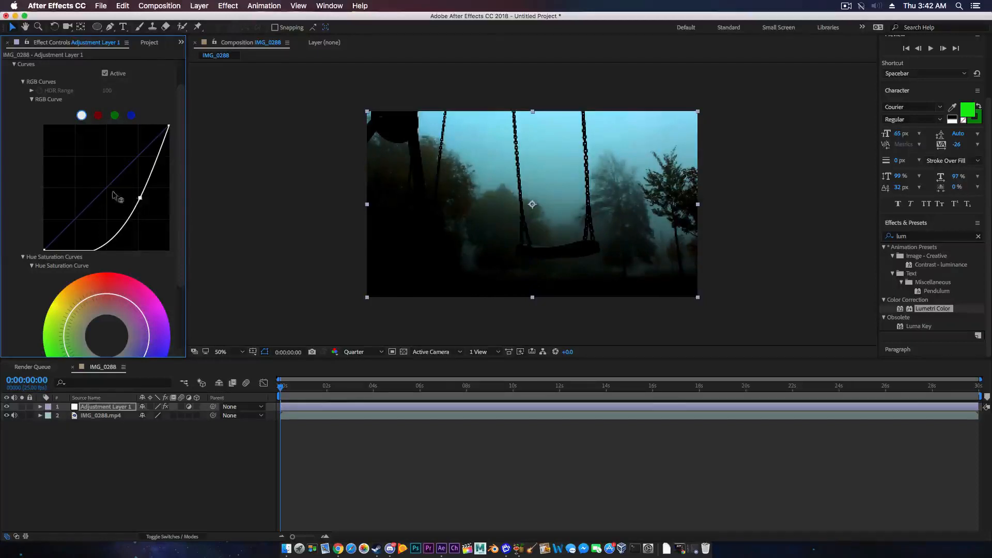
click(131, 115)
drag(120, 175, 89, 157)
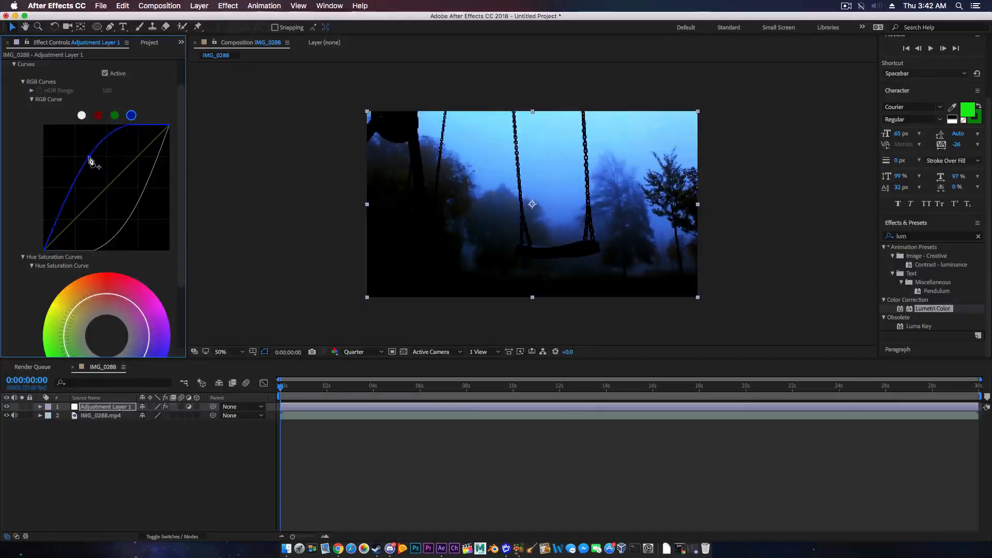
Step: Lower the midtones of the green curve slightly in Lumetri Color
click(114, 116)
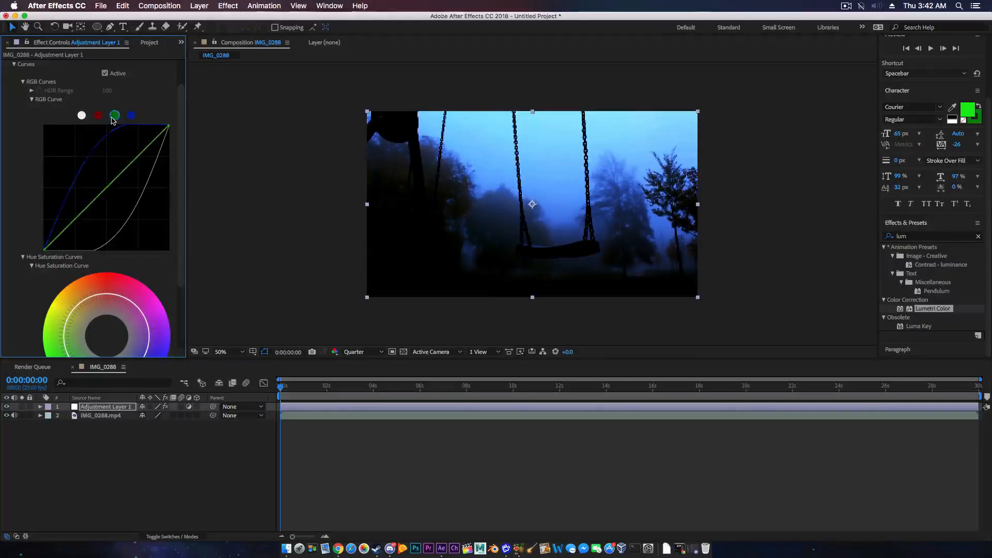
scroll(115, 177, up, 1)
scroll(115, 177, down, 2)
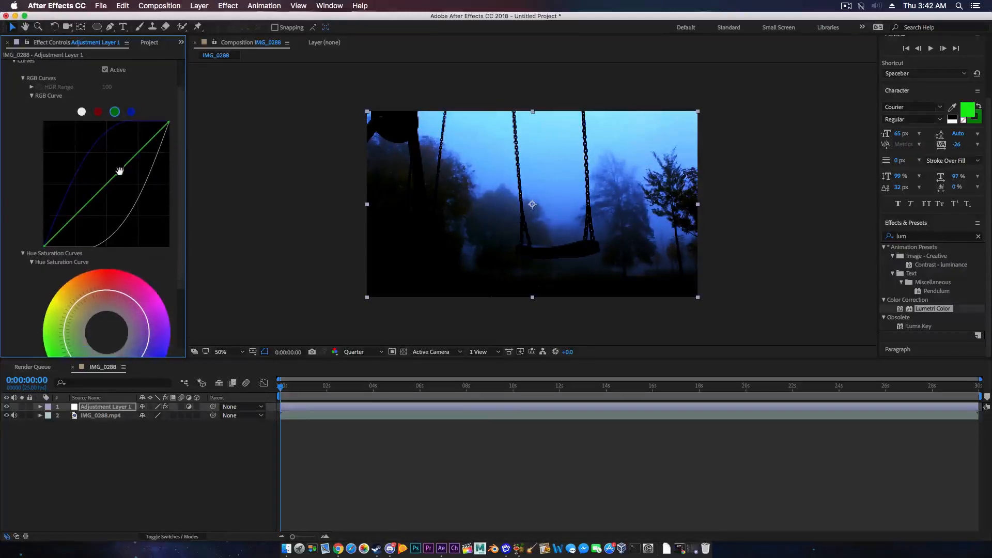
mouse_move(119, 178)
mouse_down()
mouse_move(122, 199)
mouse_move(124, 185)
mouse_up()
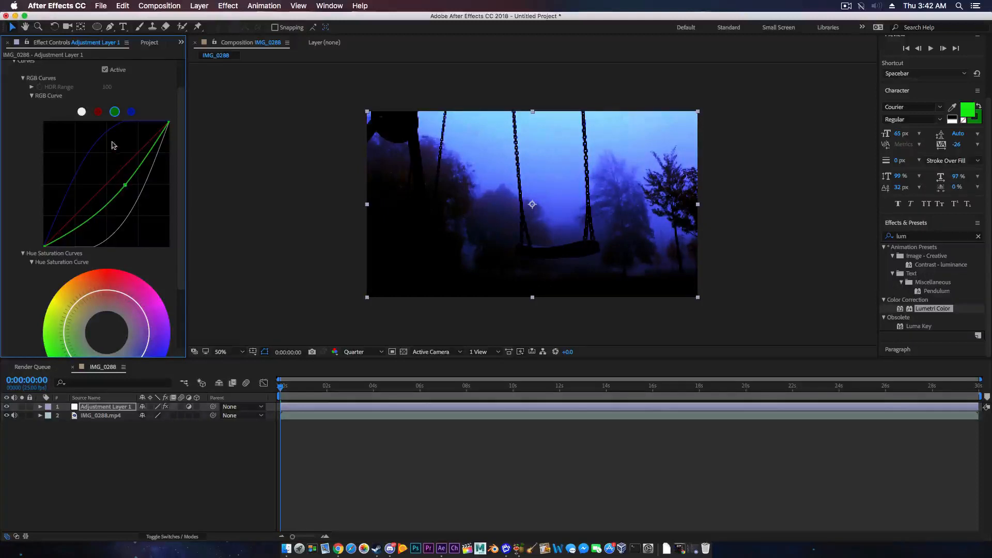
Step: Lower the midtones of the red curve slightly and ease back the raised blue curve in Lumetri Color
click(98, 112)
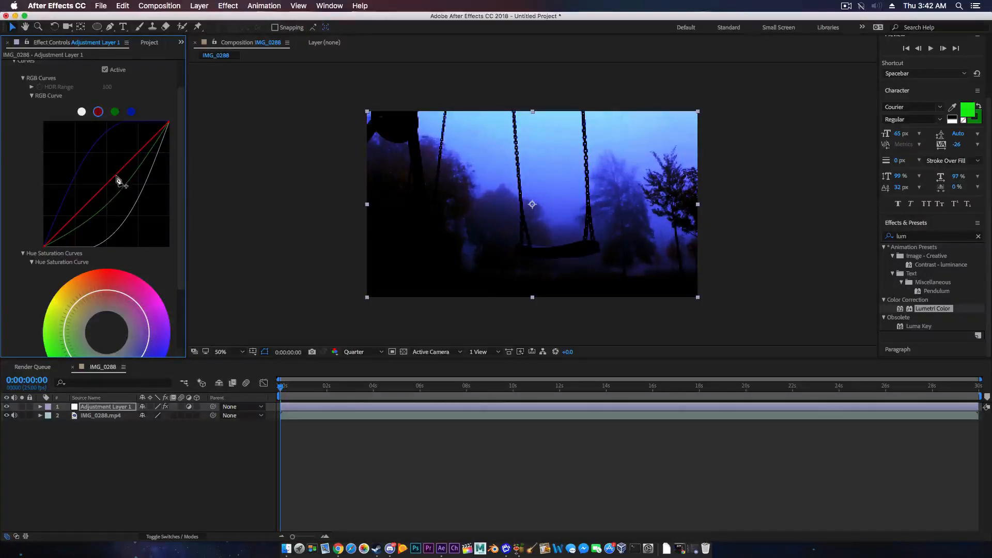
drag(117, 181, 124, 187)
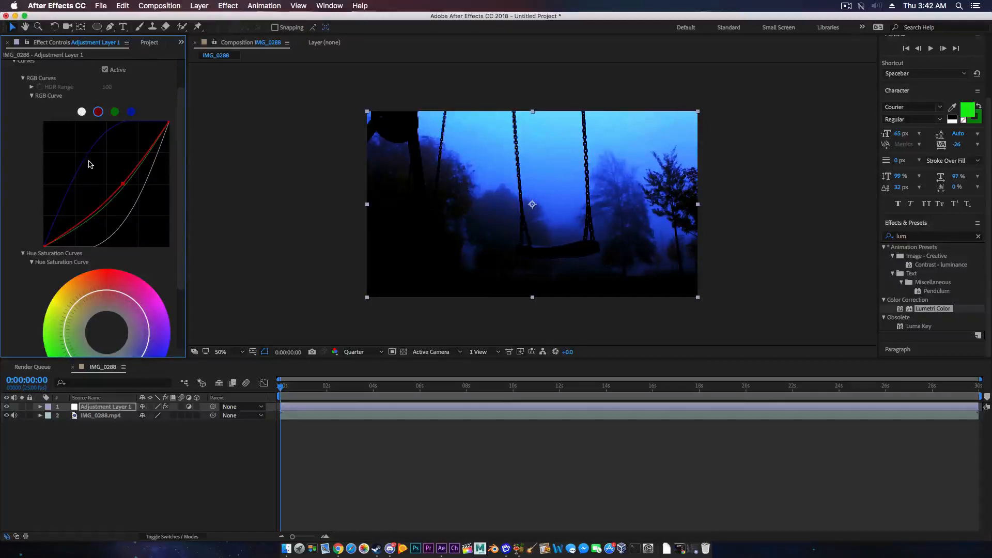
click(131, 113)
drag(92, 152, 96, 158)
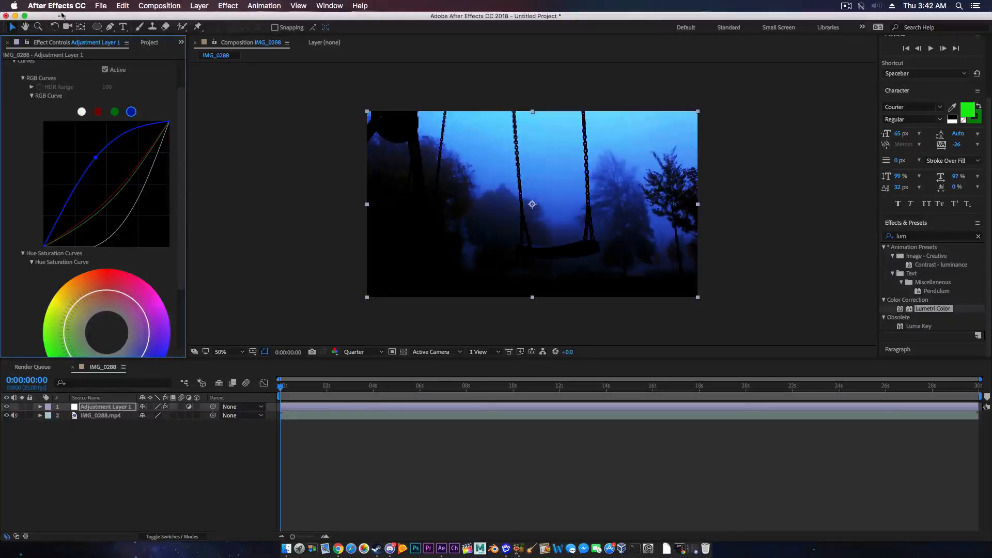
Step: Create a white 1280 x 720 px solid and shrink it to a thin centred bar at about 22% by 6% scale
click(149, 45)
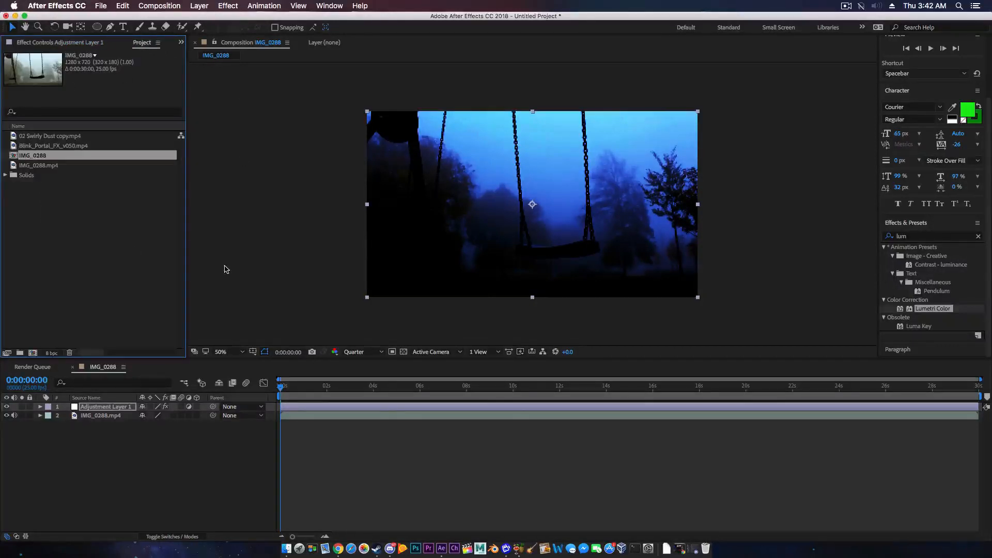
click(124, 467)
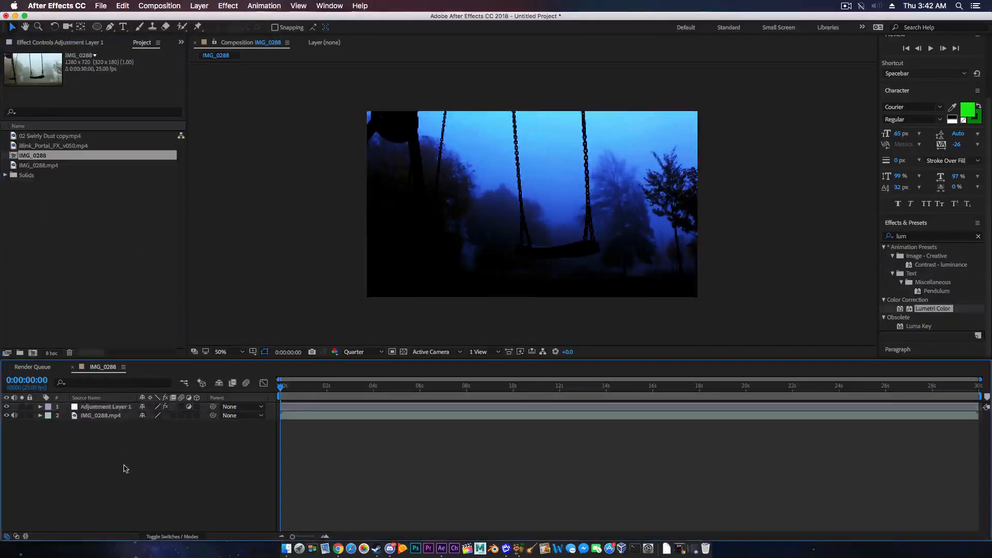
right_click(93, 451)
mouse_move(128, 429)
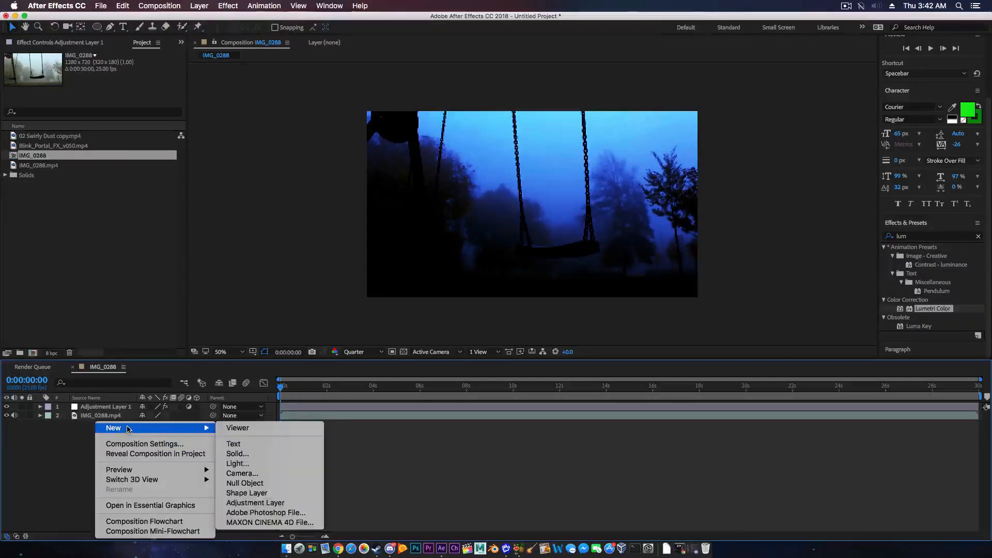
click(246, 455)
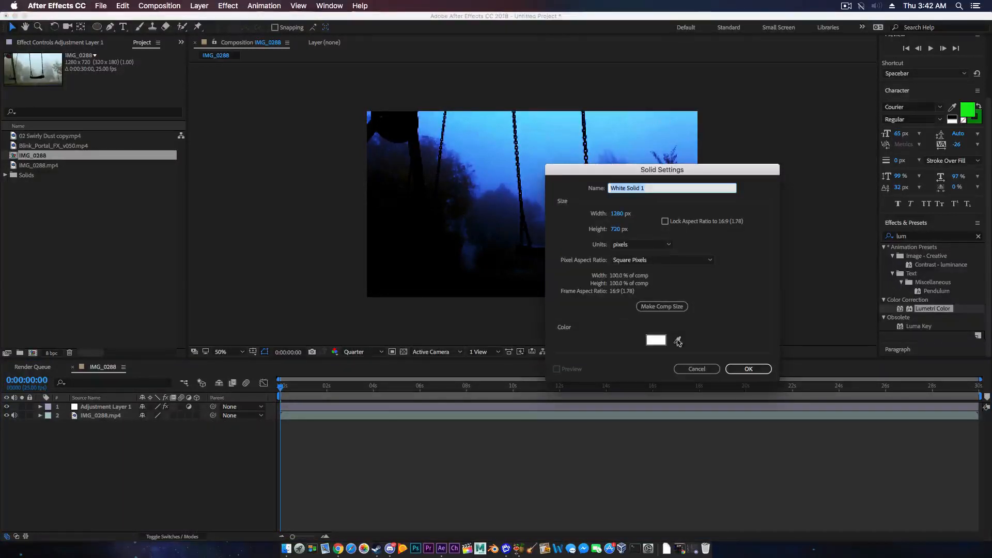
click(749, 369)
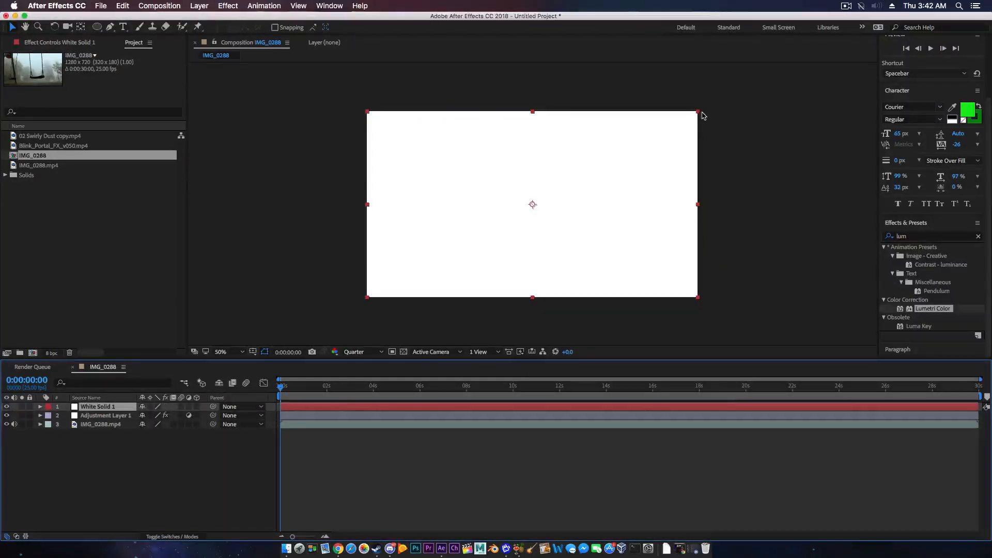
drag(699, 112, 569, 197)
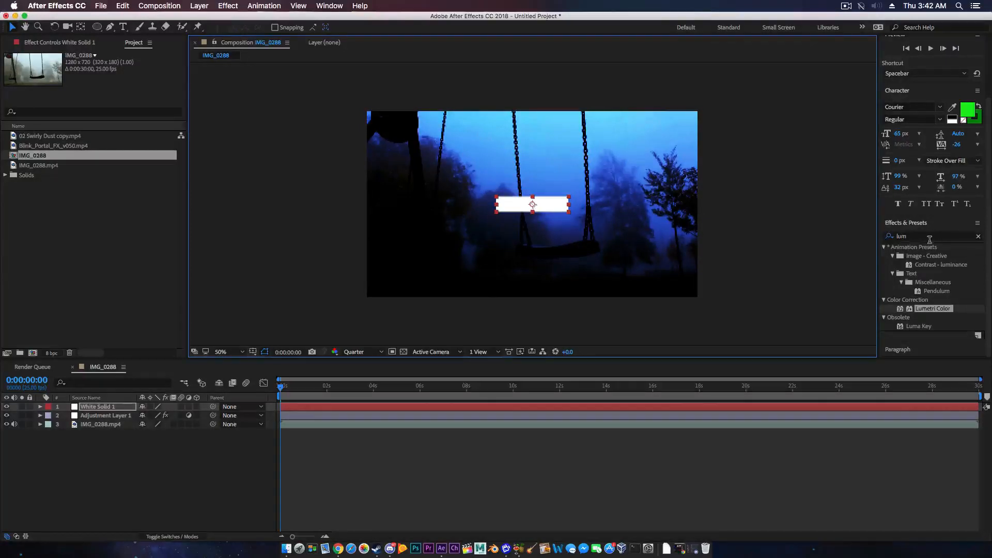
Step: Apply Radial Blur with an amount of 1000 to the white solid and place the solid below the adjustment layer
click(929, 238)
key(BackSpace)
key(BackSpace)
key(BackSpace)
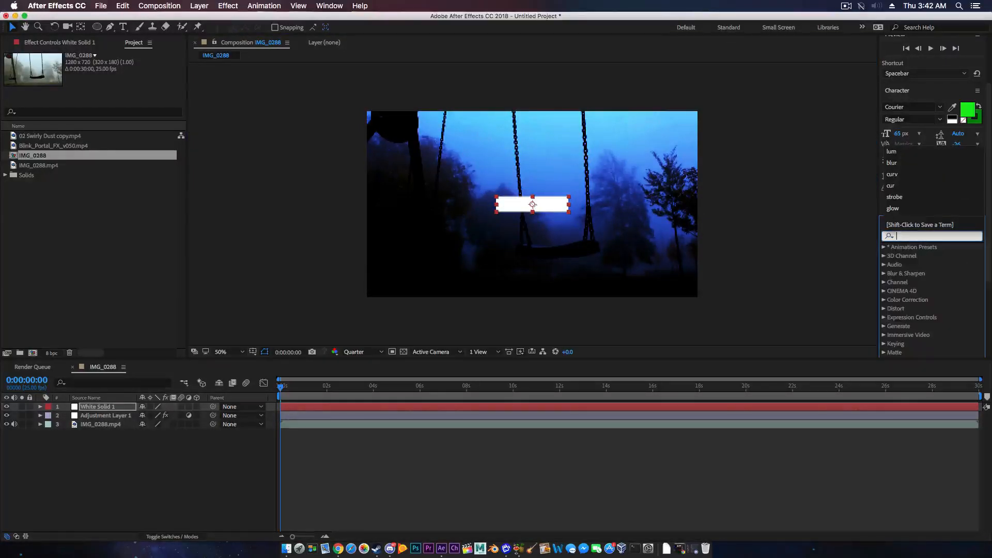
text(radi)
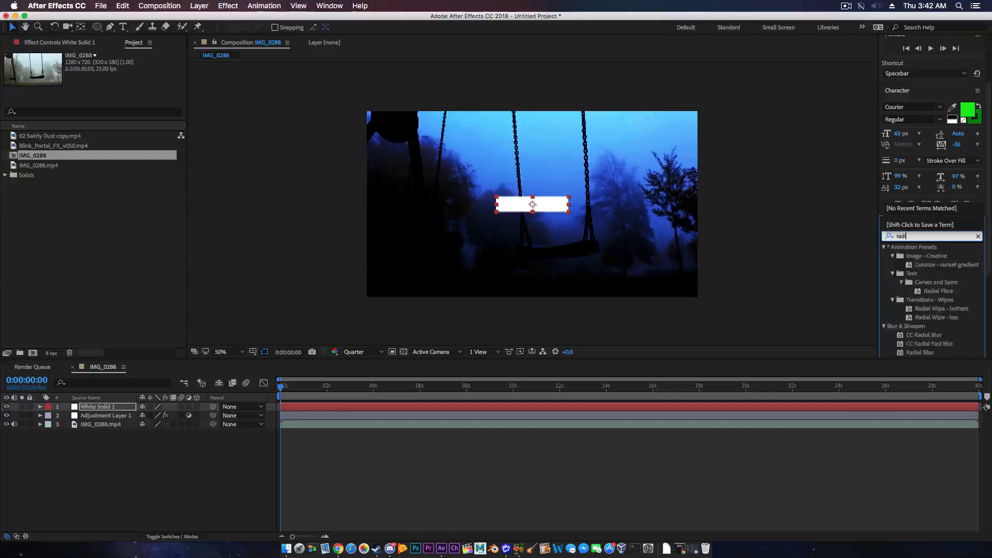
text(al blur)
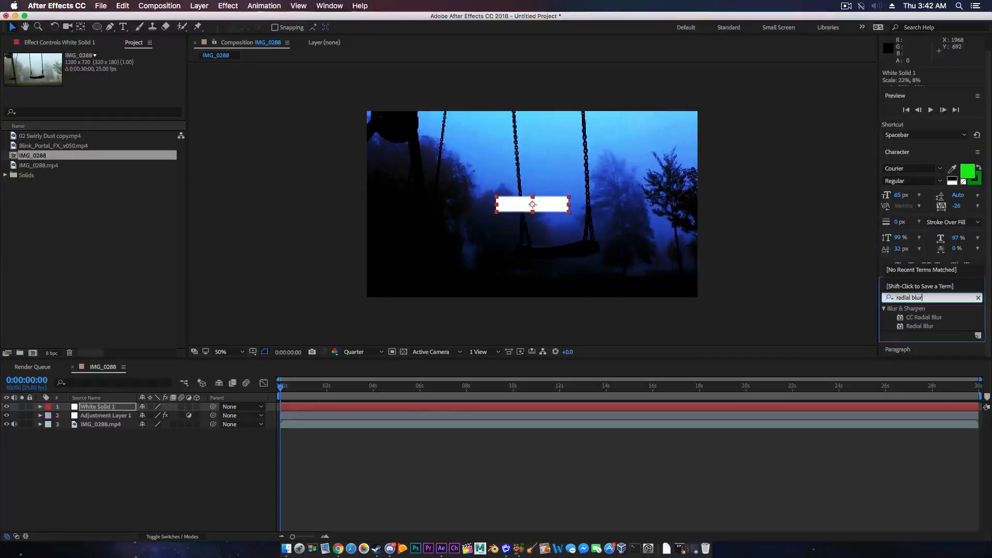
drag(921, 327, 107, 423)
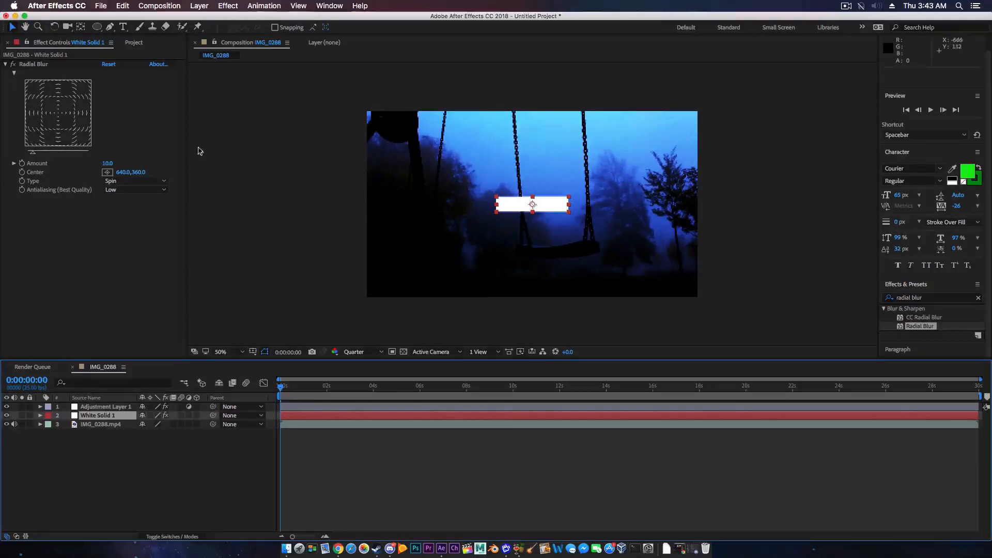
drag(108, 165, 797, 199)
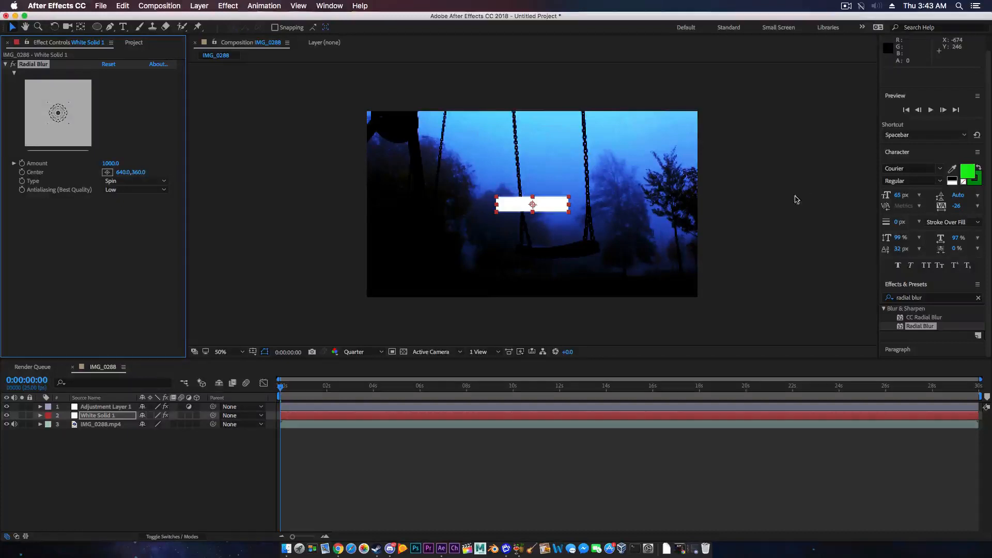
Step: Try to set the white solid's Radial Blur amount to 9999
click(110, 164)
text(9999)
key(Return)
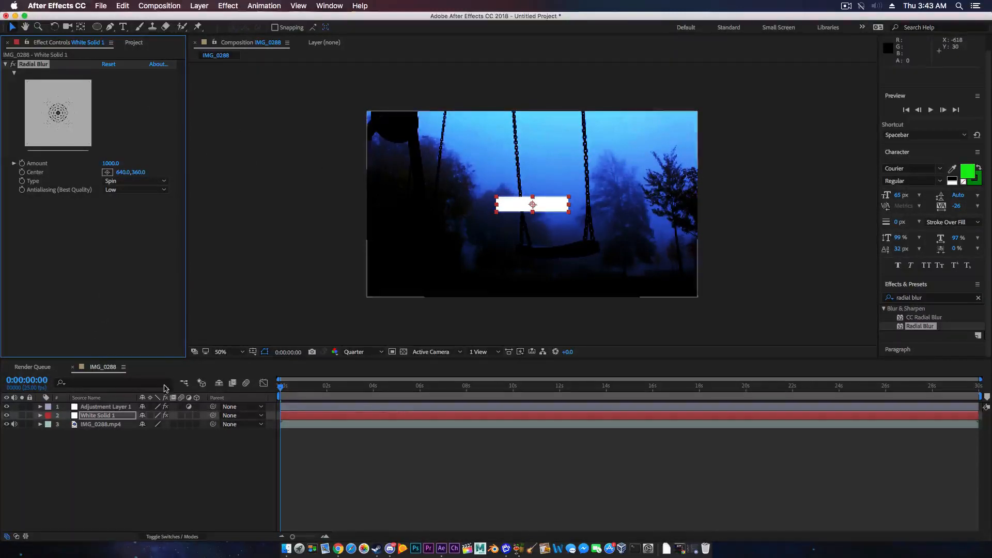
Step: Apply Gaussian Blur to the white solid and raise its Blurriness to 625
click(913, 299)
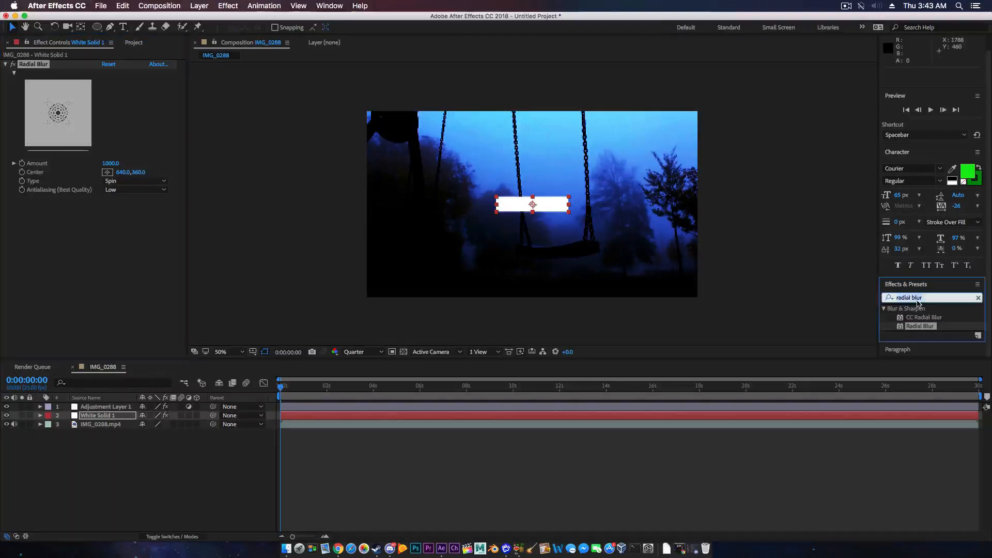
text(gaus)
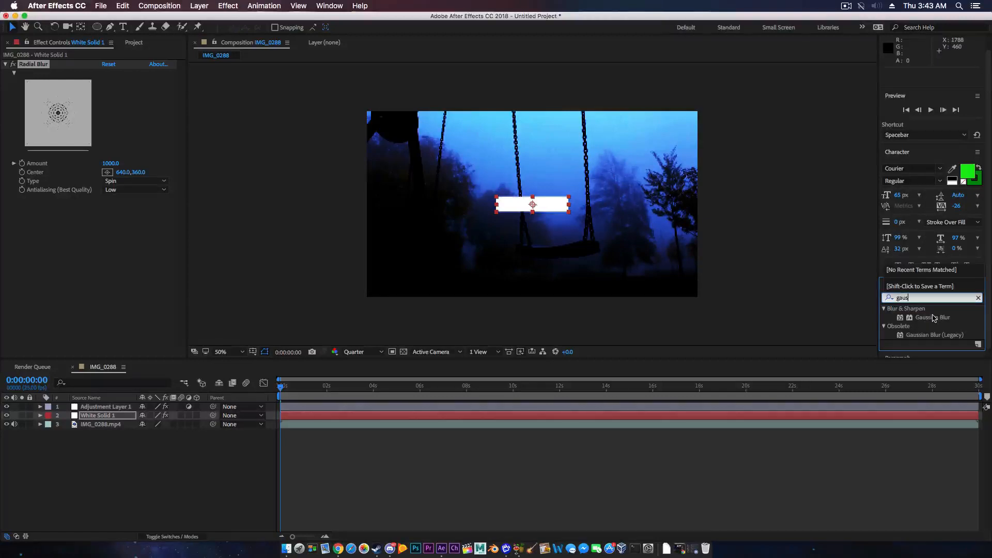
drag(942, 322, 99, 418)
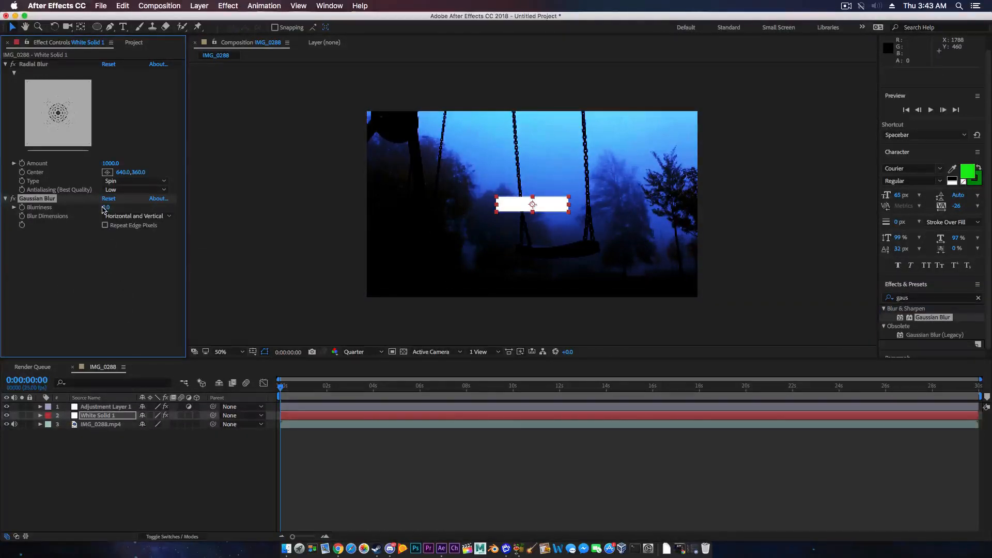
drag(282, 207, 273, 208)
drag(109, 207, 800, 227)
mouse_move(109, 208)
mouse_down()
mouse_move(819, 221)
mouse_move(97, 200)
mouse_up()
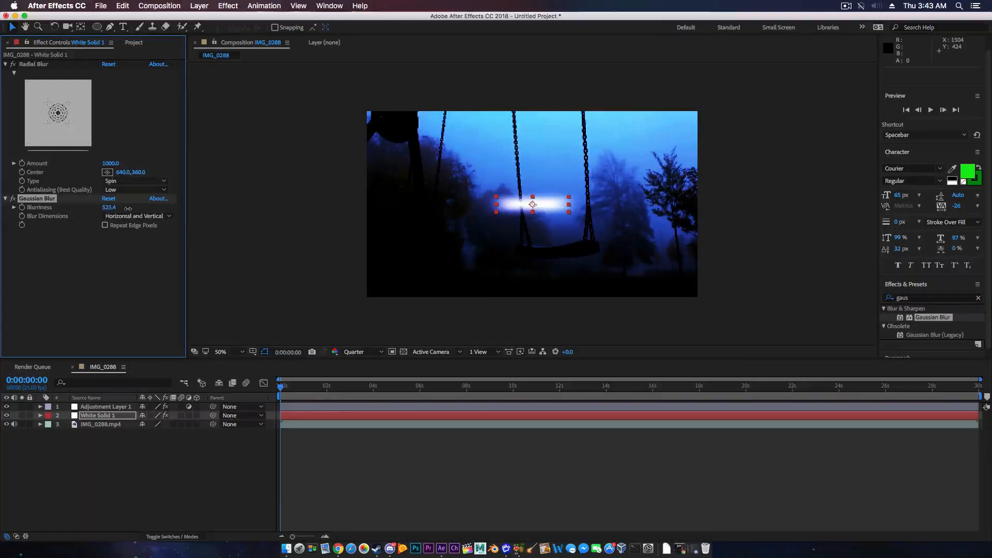
drag(627, 217, 264, 211)
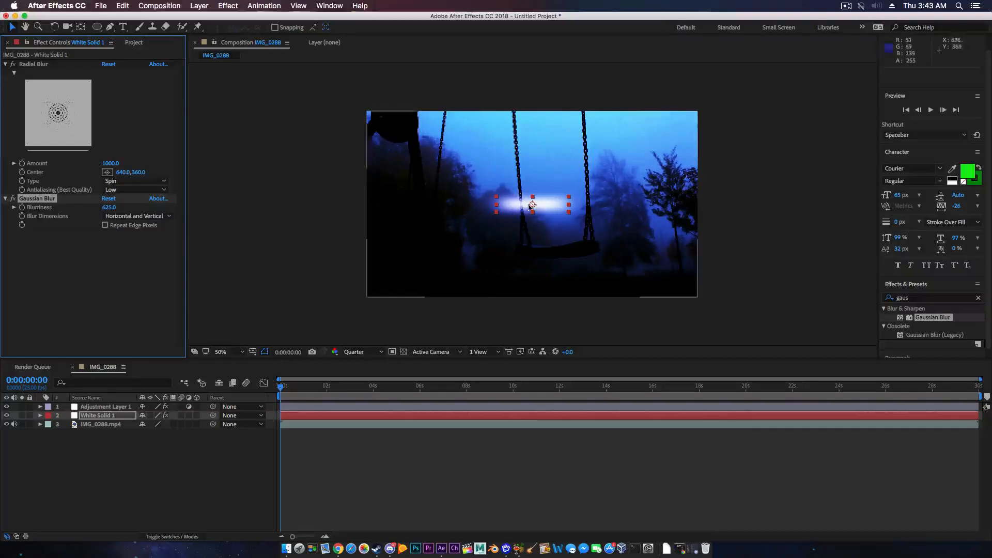
Step: Enlarge the white solid to about 27% by 17% scale and raise its Gaussian Blur Blurriness to about 732
mouse_move(569, 198)
mouse_down()
mouse_move(589, 186)
mouse_move(577, 190)
mouse_up()
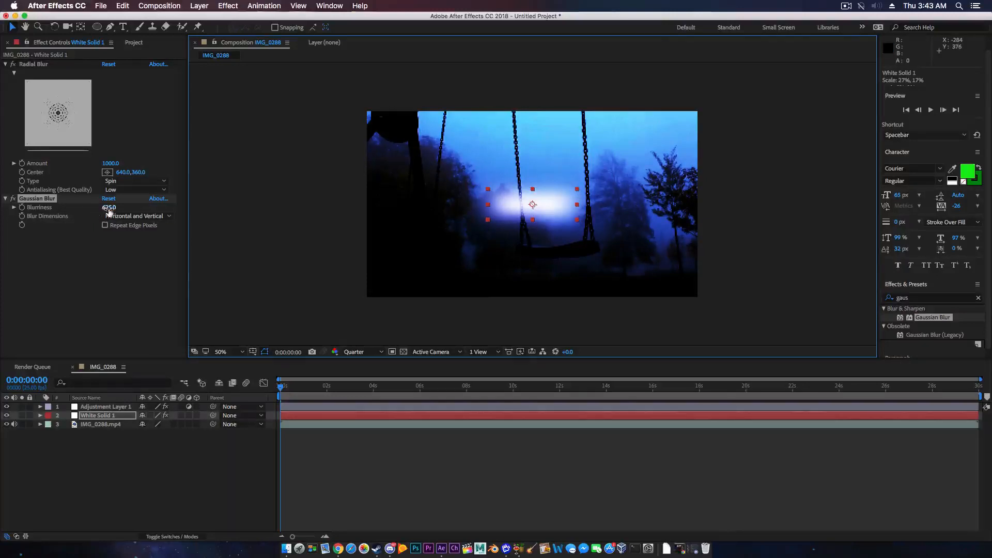
drag(110, 207, 519, 216)
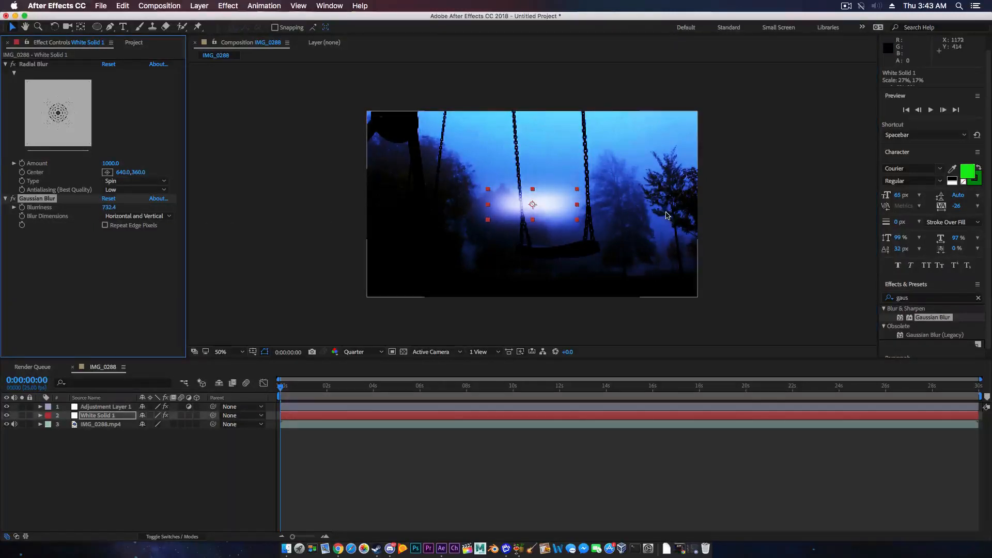
Step: Move the blurred white solid up between the swing chains to about 700, 118 and reduce its Blurriness to about 702
drag(564, 189, 574, 148)
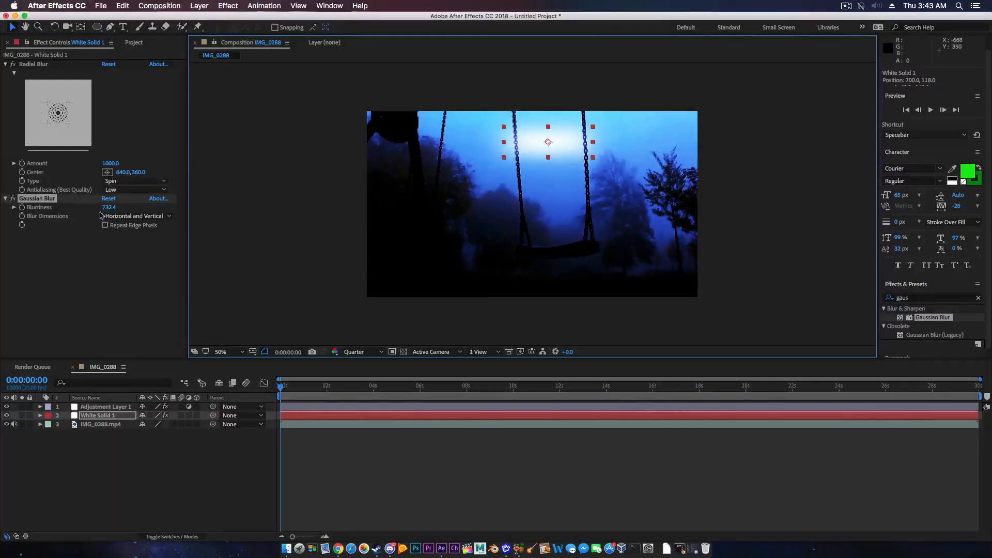
click(95, 209)
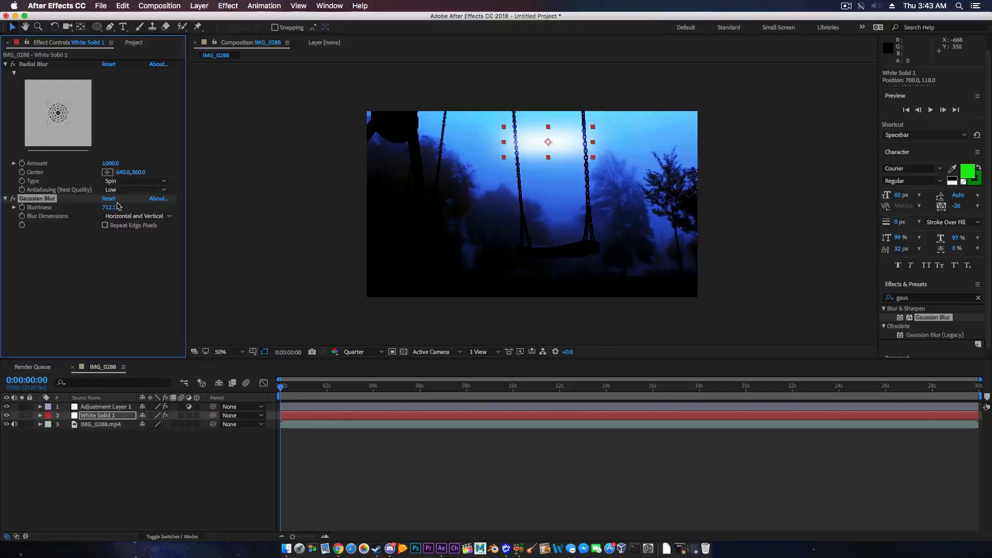
drag(2, 196, 3, 195)
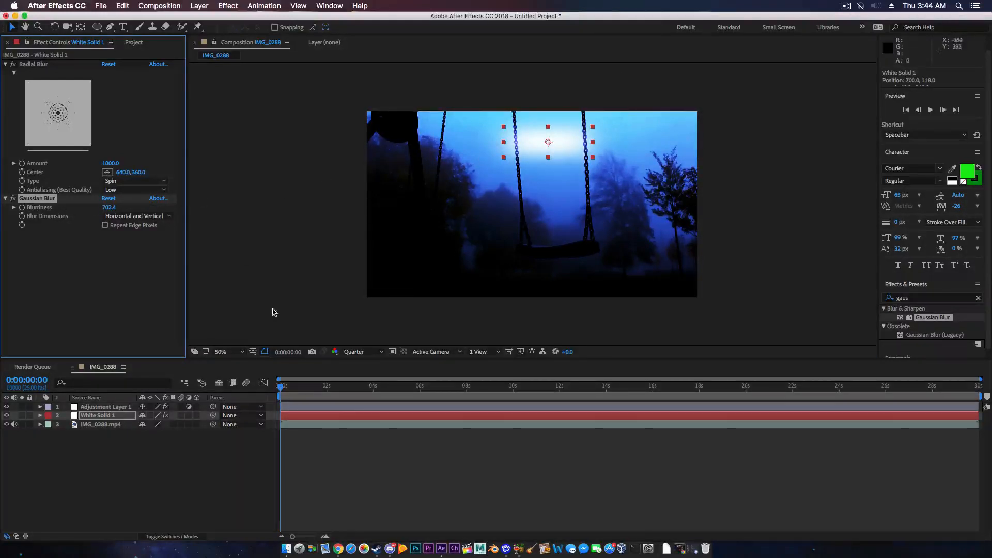
Step: Add Blink_Portal_FX_v050.mp4 to the composition between the white solid and the swing footage
click(96, 452)
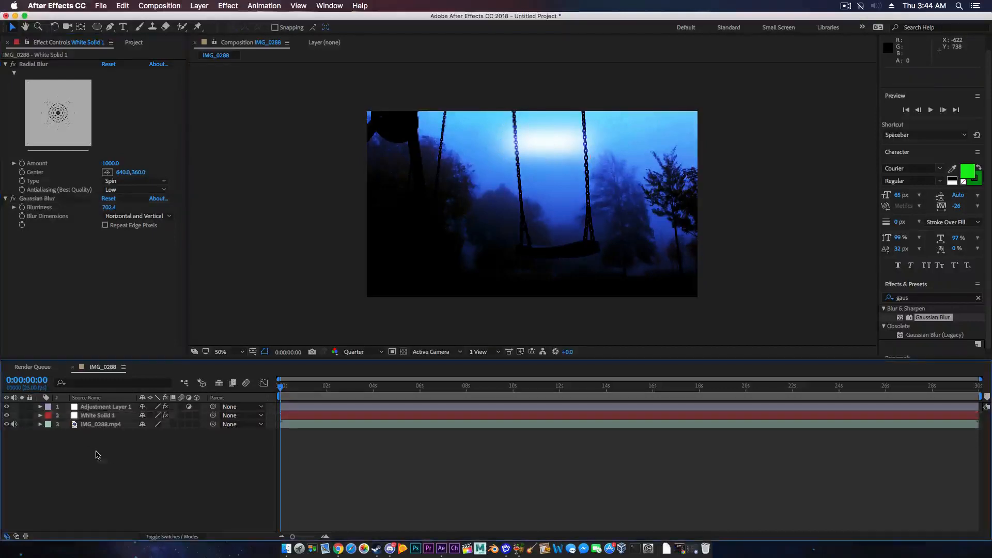
right_click(94, 454)
click(60, 453)
click(133, 43)
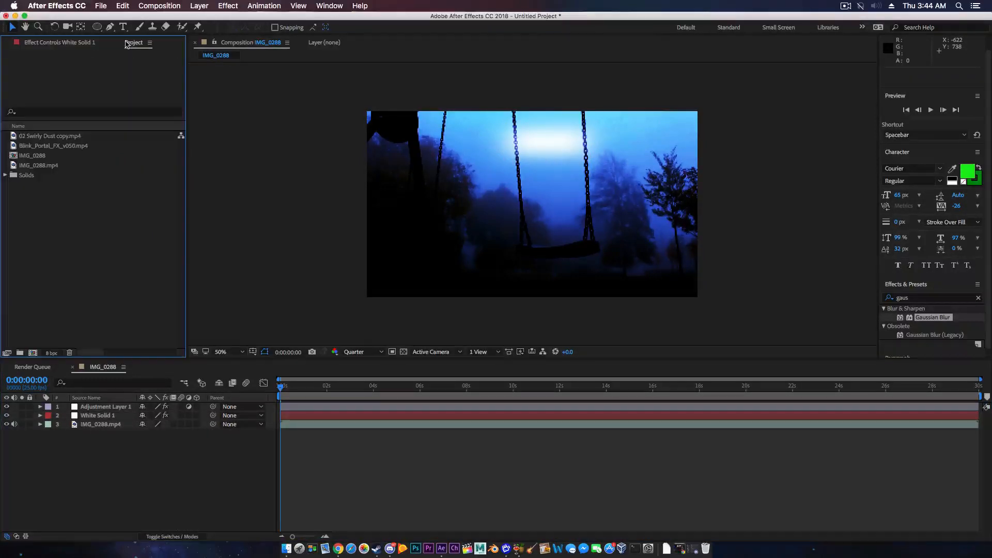
drag(27, 149, 103, 419)
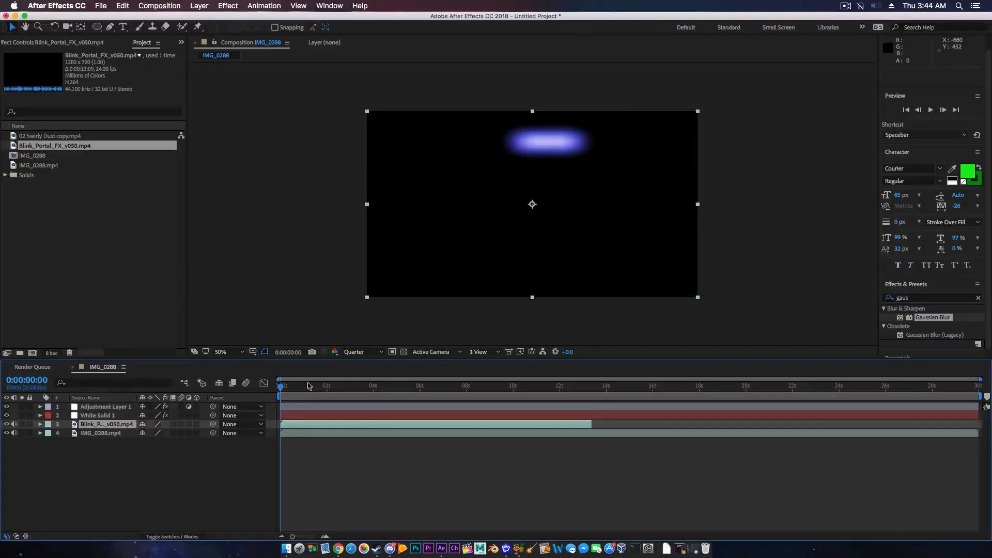
Step: Go to 0:00:01:20, where the portal is open, and set the portal clip's blending mode to Screen
drag(282, 392, 324, 393)
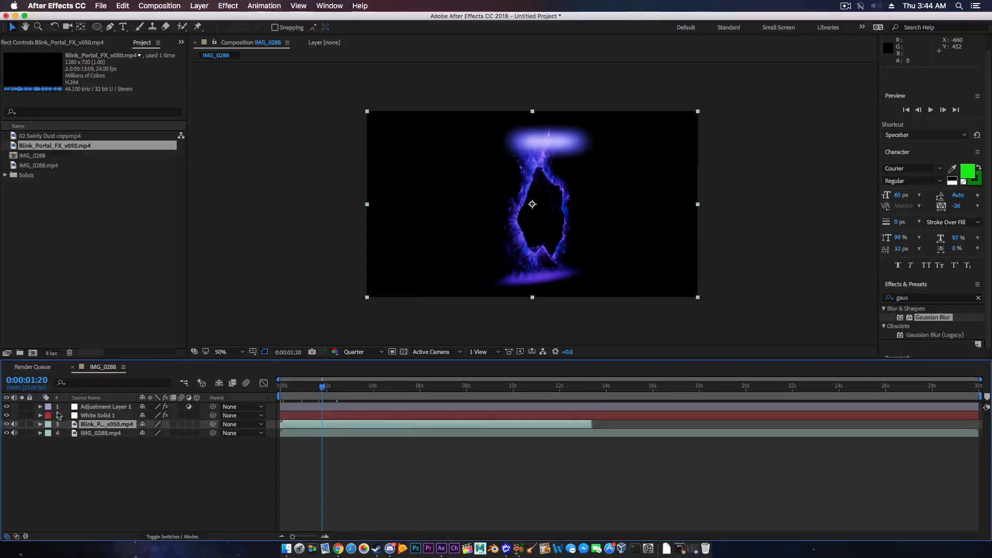
right_click(89, 424)
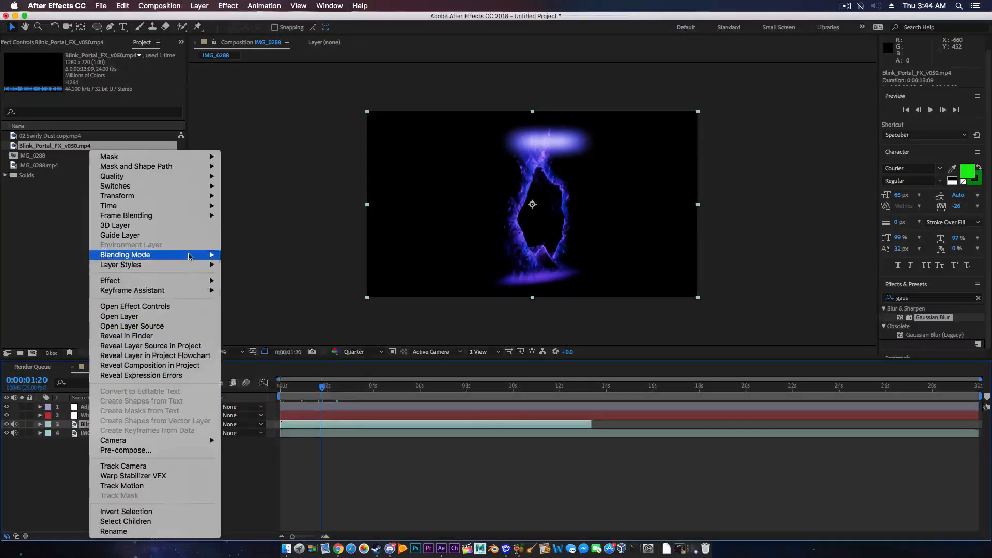
mouse_move(189, 255)
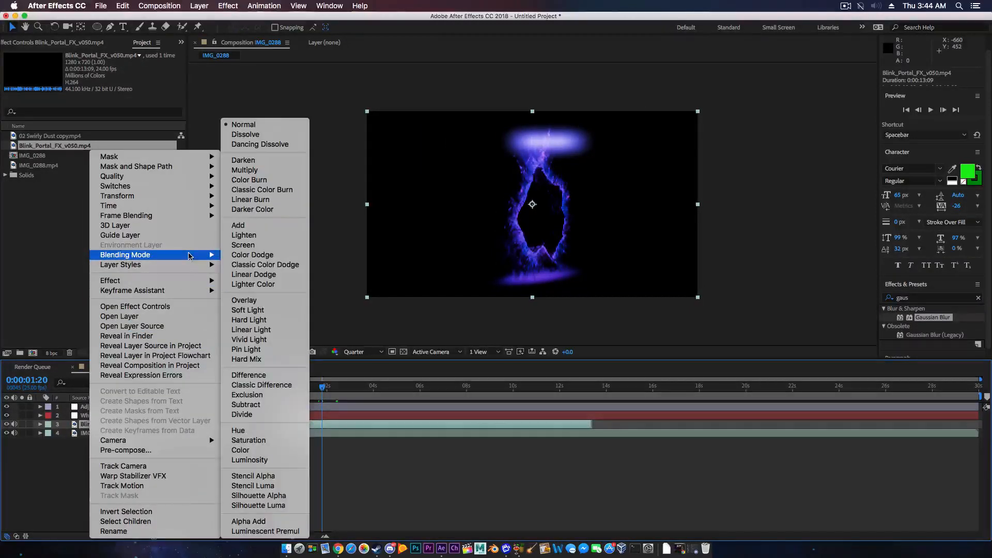
click(259, 245)
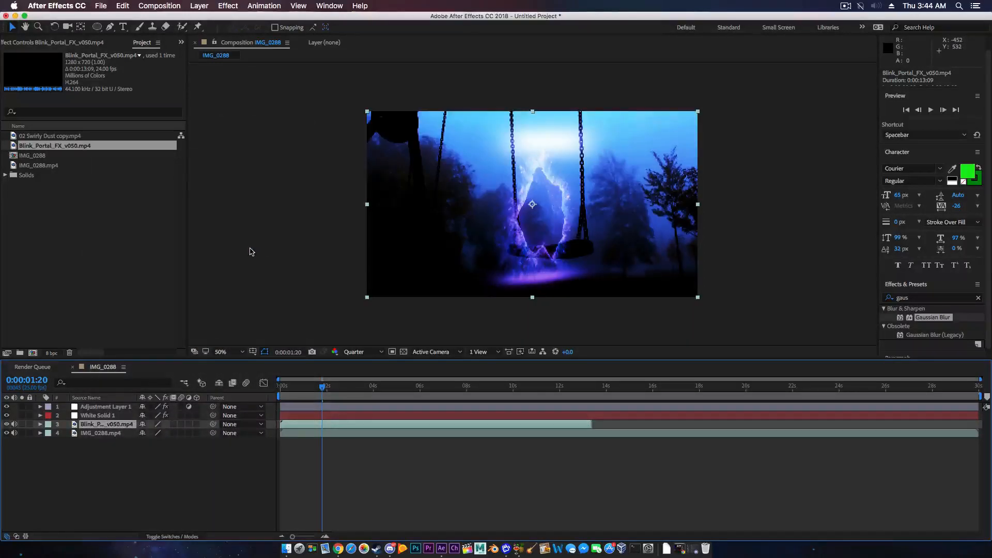
Step: Make the portal clip a 3D layer and set its Z Rotation to 180°
click(40, 425)
click(49, 434)
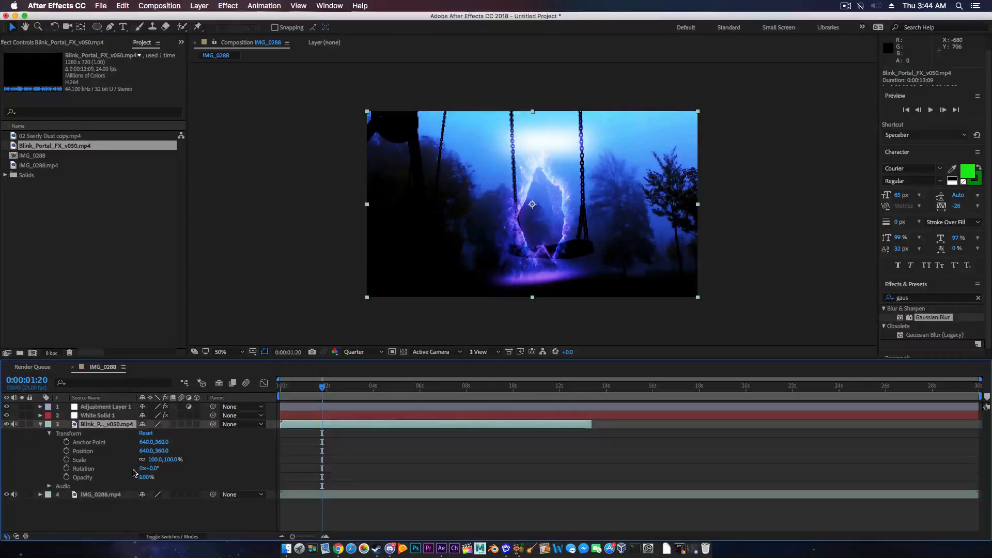
click(196, 425)
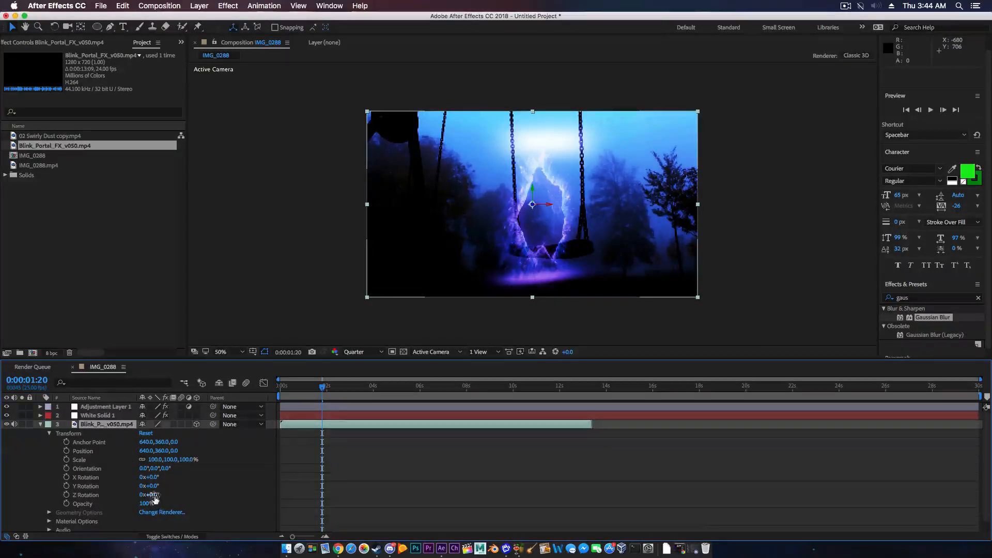
drag(155, 498, 250, 499)
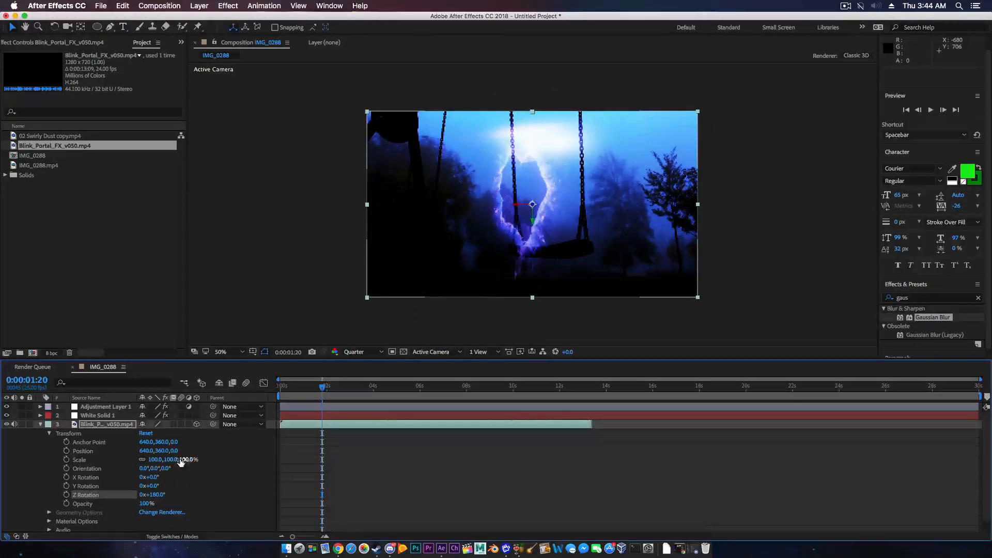
Step: Scale the portal clip down to 60% and move it between the swing chains at about 710, 294
key(s)
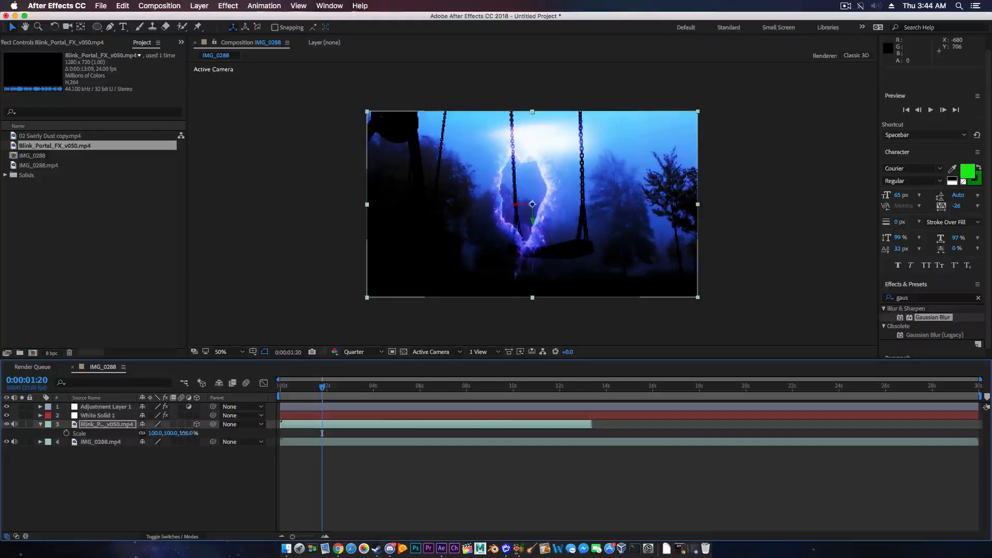
drag(181, 433, 165, 434)
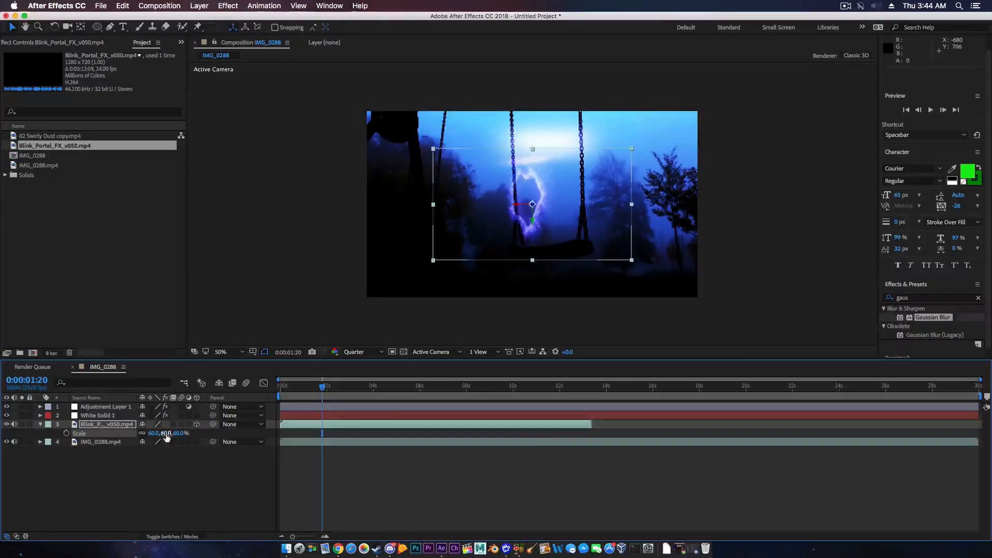
drag(563, 186, 582, 168)
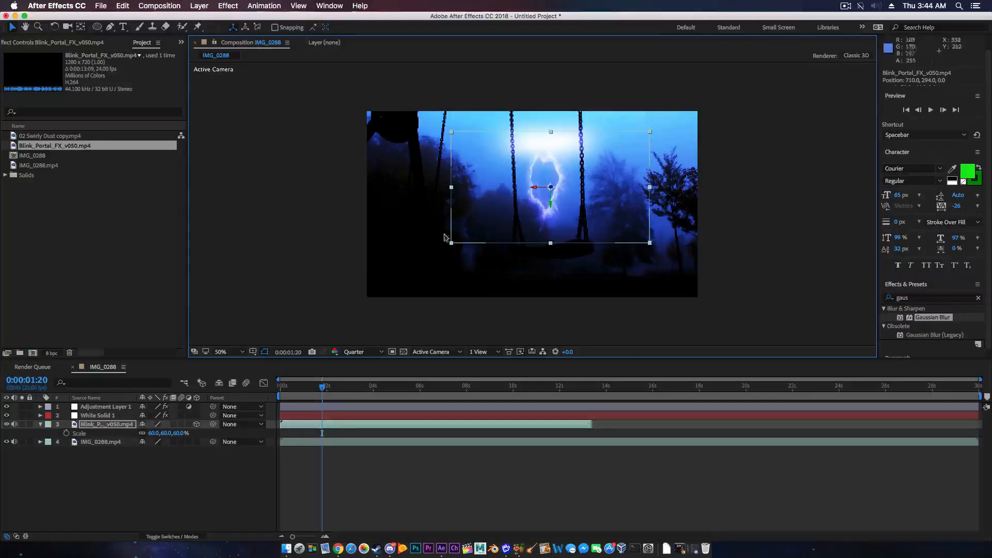
Step: Move the white solid up to about 694, 32 and the portal clip up to about 690, 226
click(105, 419)
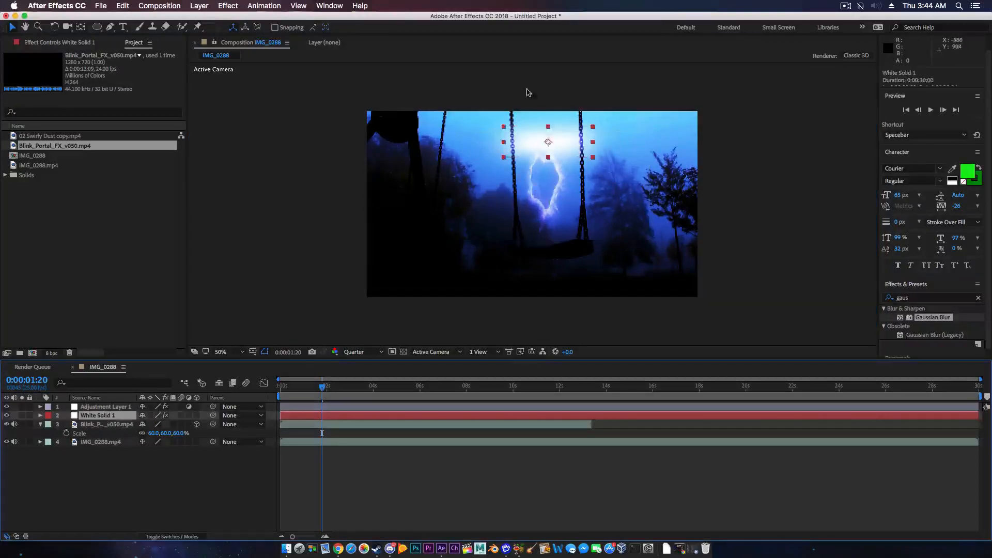
drag(536, 142, 533, 117)
click(557, 187)
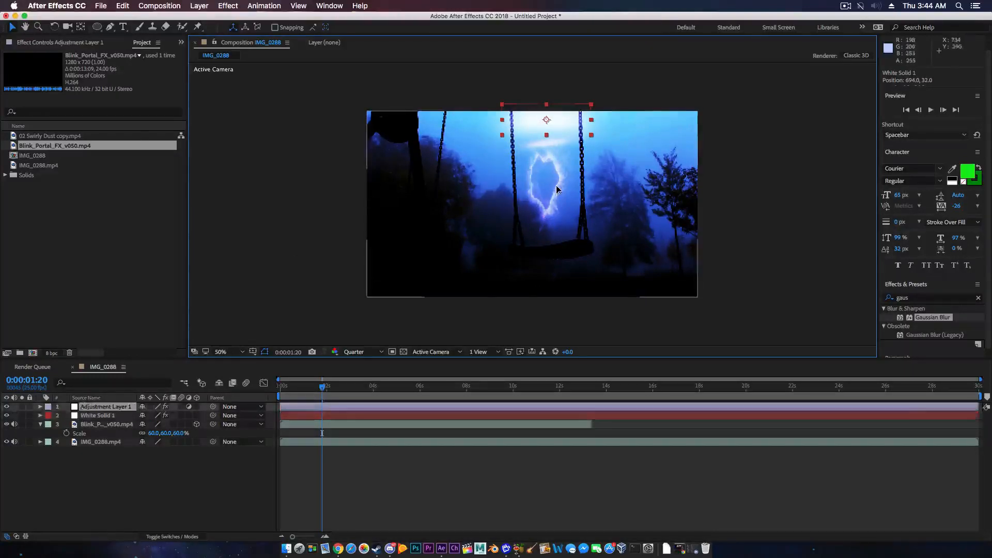
click(494, 197)
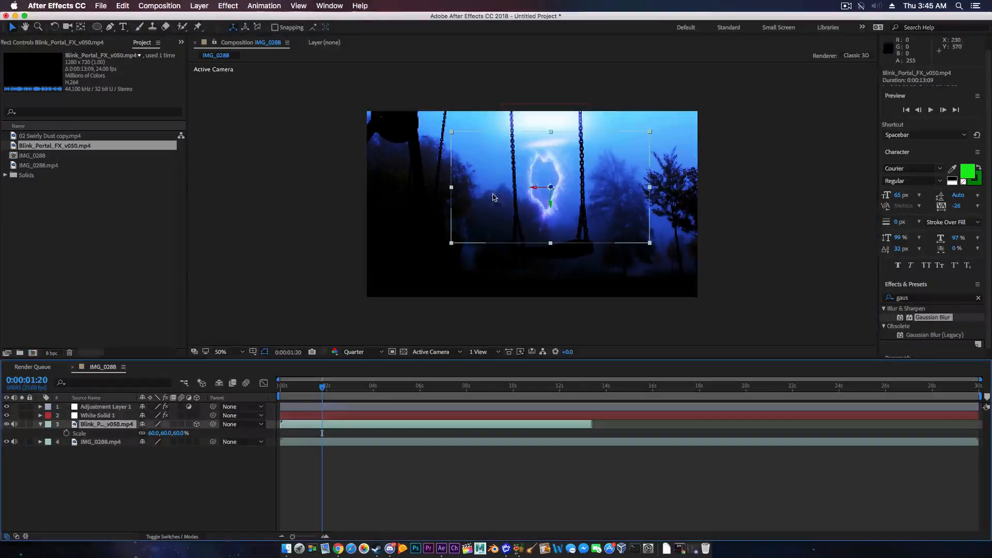
drag(533, 187, 529, 165)
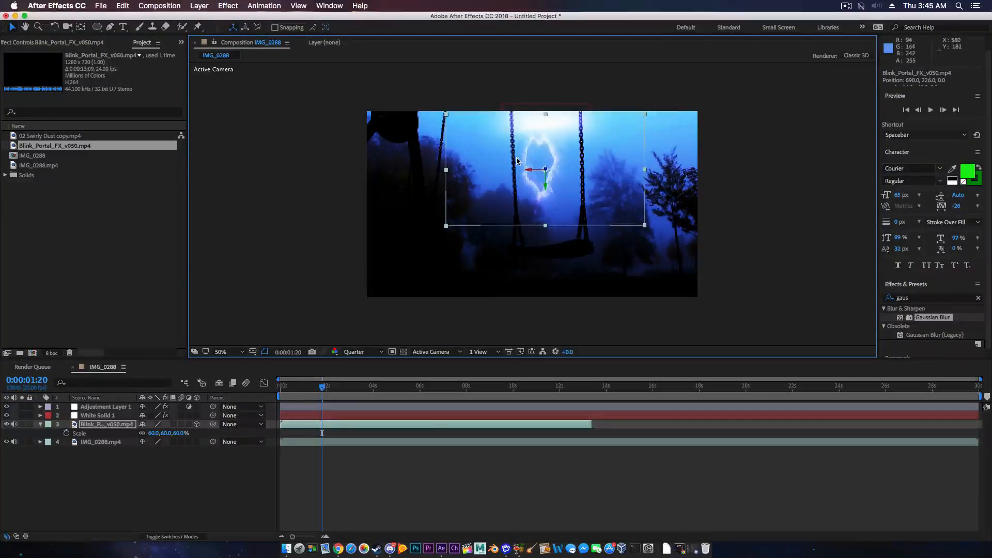
Step: Adjust the portal clip's Y Rotation to 3°
key(r)
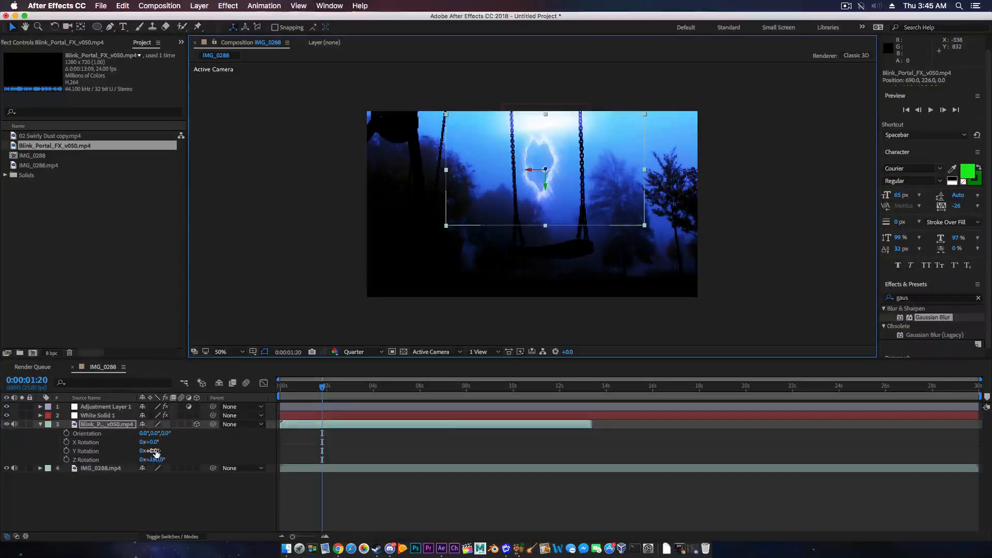
drag(155, 452, 171, 451)
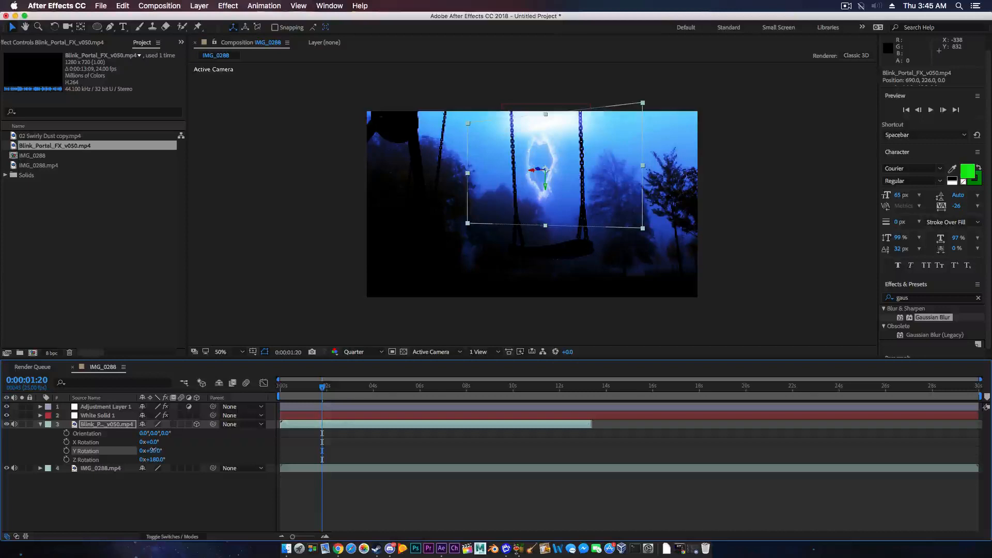
drag(153, 450, 141, 450)
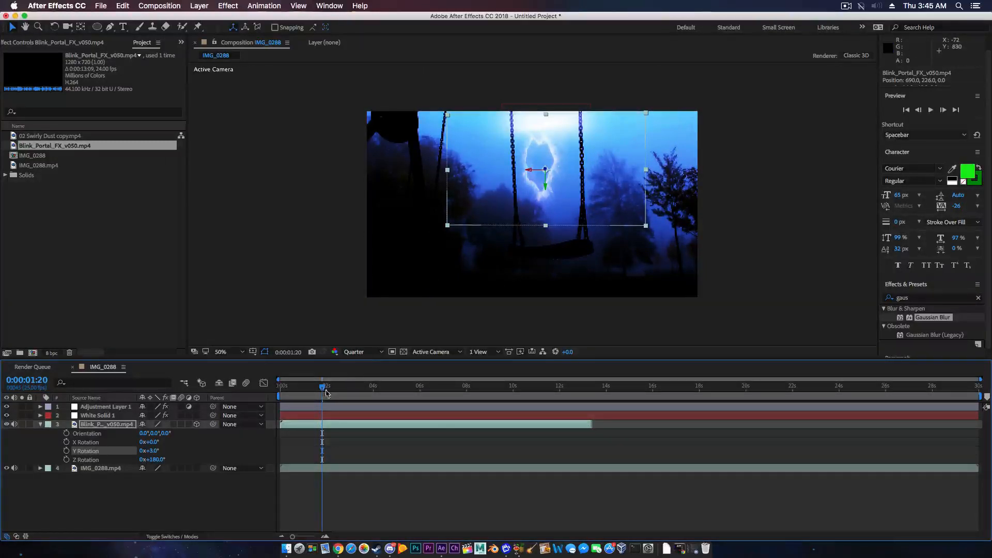
Step: Preview the composition from the start to check the portal opening, stop at 0:00:02:18 and select the portal clip
drag(326, 393, 191, 400)
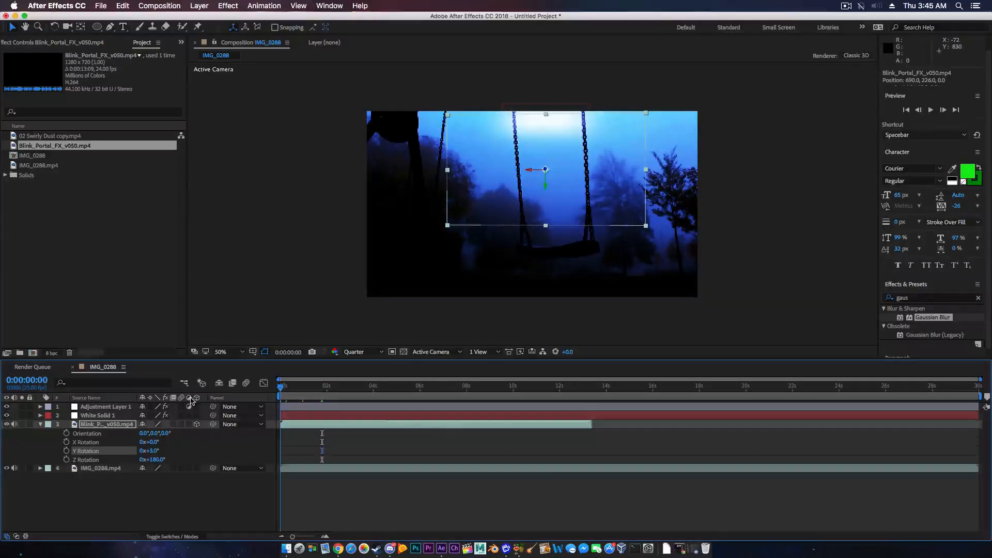
click(254, 249)
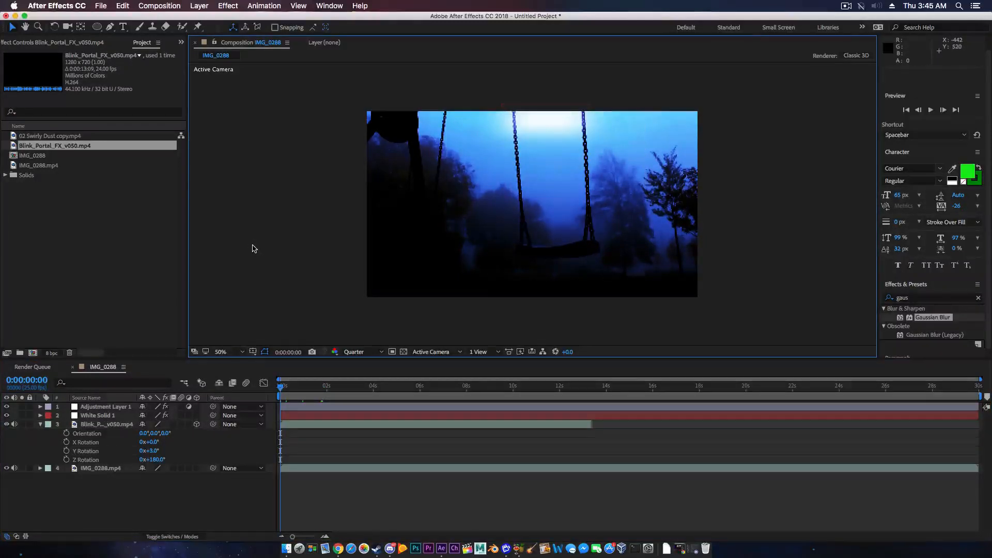
key(space)
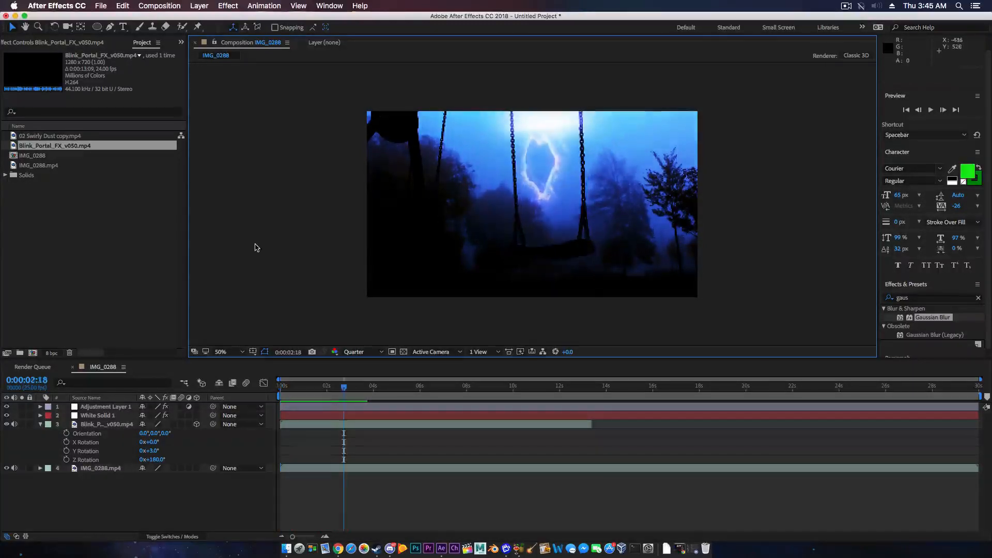
key(space)
click(486, 195)
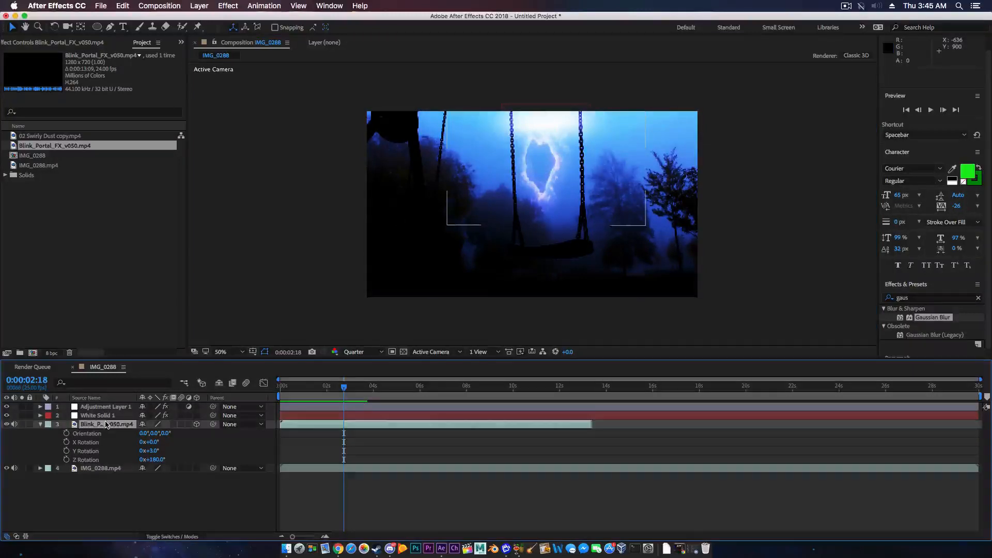
Step: Move the portal clip to about 696, 246 and set its blending mode to Add
drag(556, 156, 557, 158)
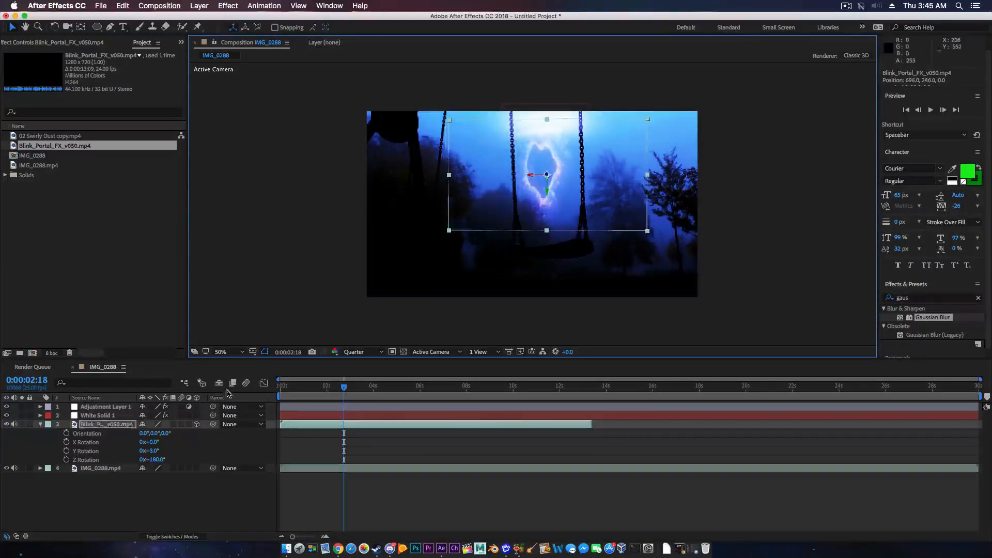
right_click(106, 425)
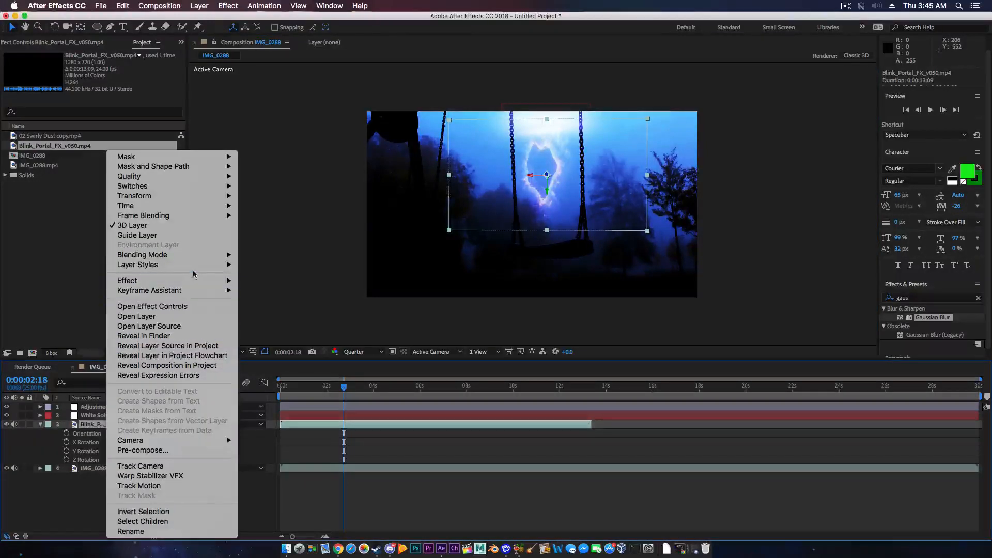
mouse_move(190, 255)
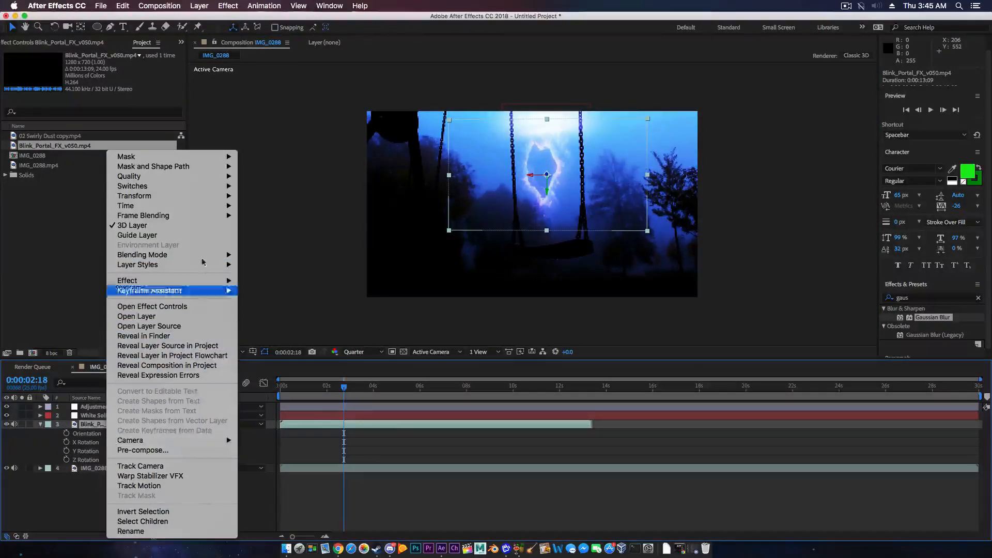
mouse_move(201, 219)
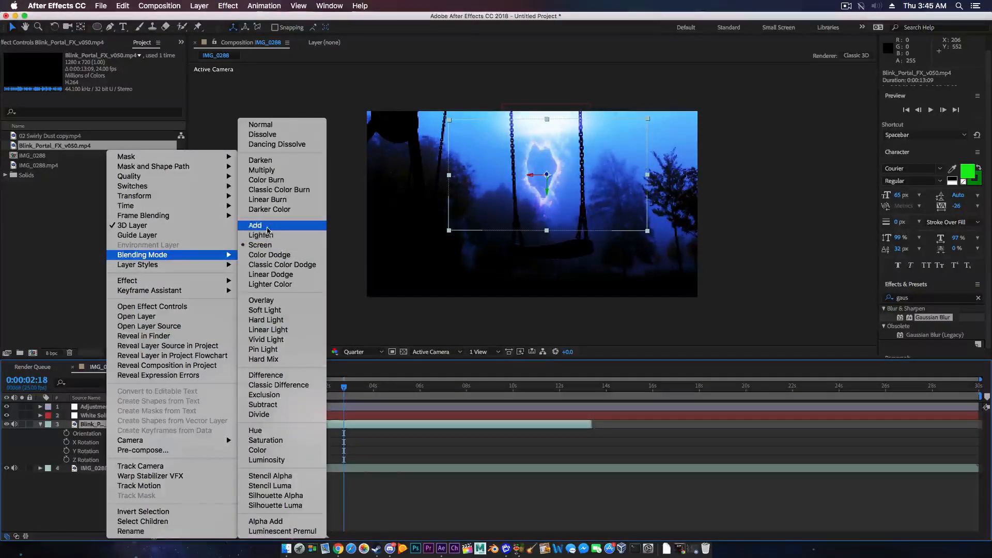
click(268, 231)
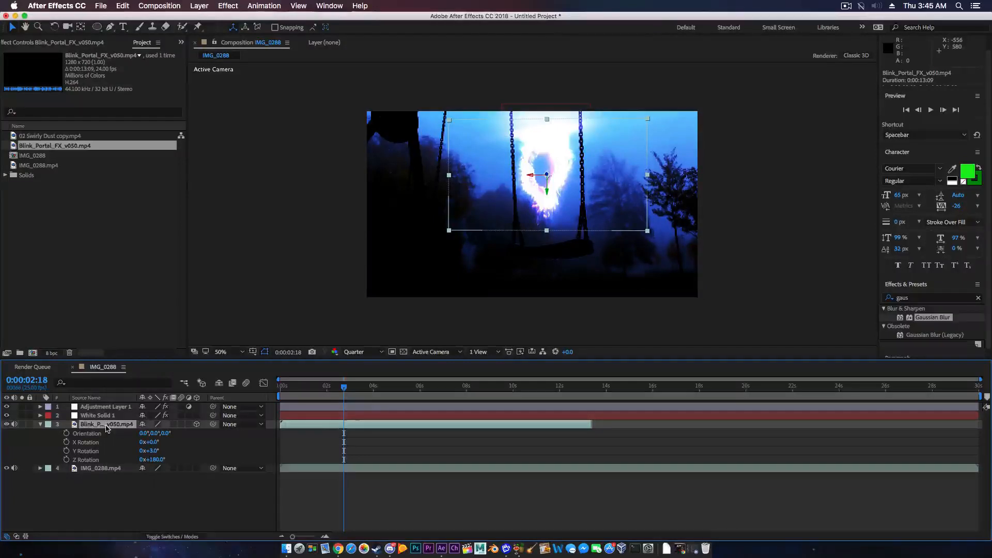
Step: Go to 0:00:03:19 and lower the portal clip's opacity to 20%
key(o)
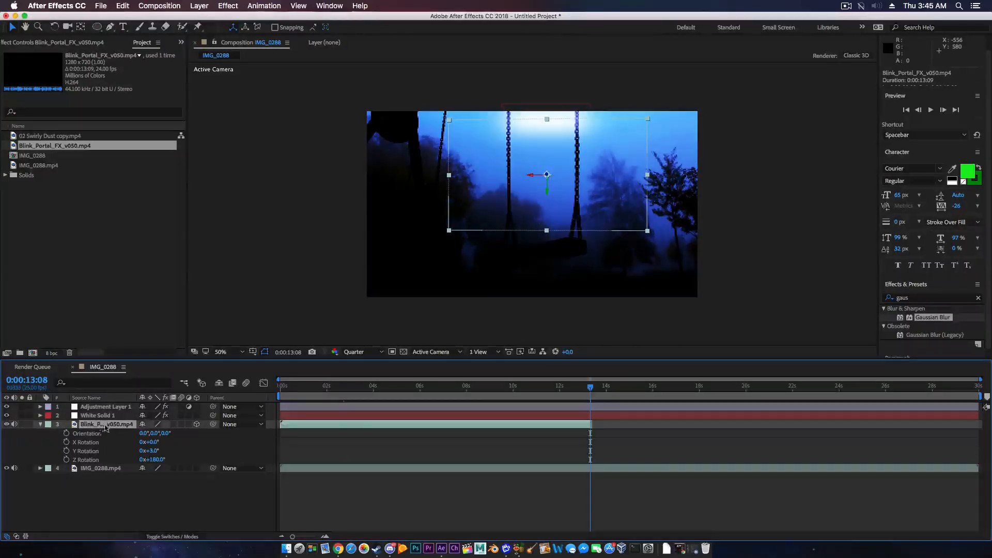
drag(591, 389, 368, 390)
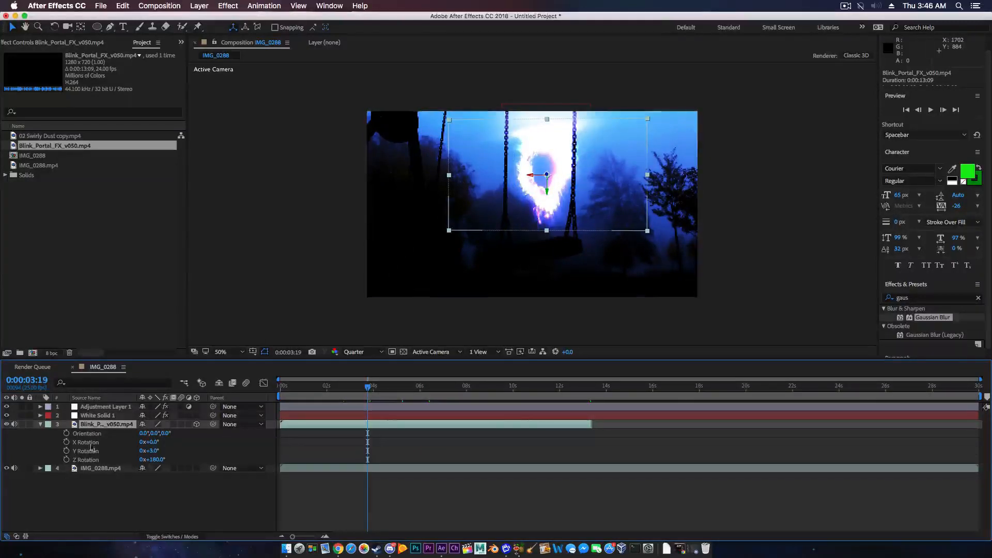
click(40, 425)
click(41, 424)
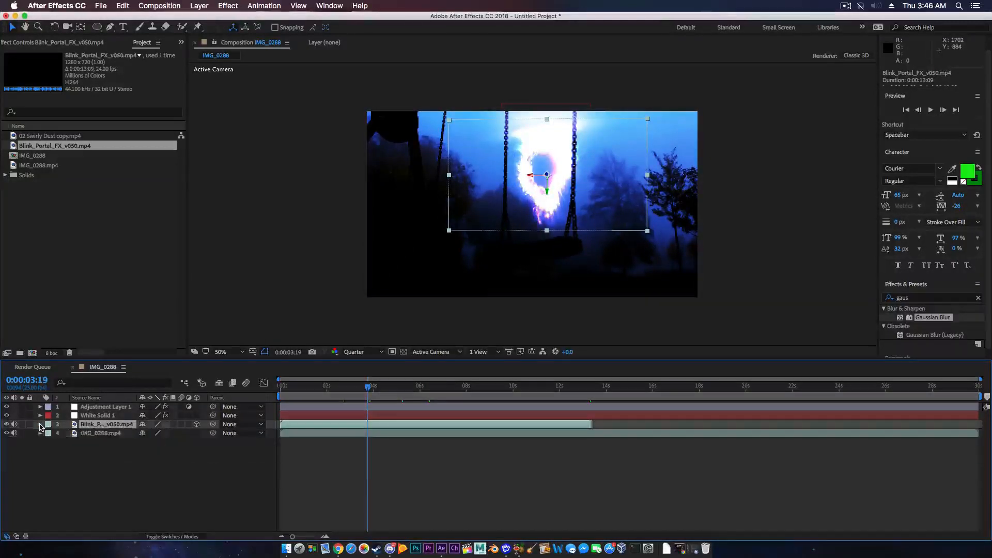
drag(145, 504, 96, 501)
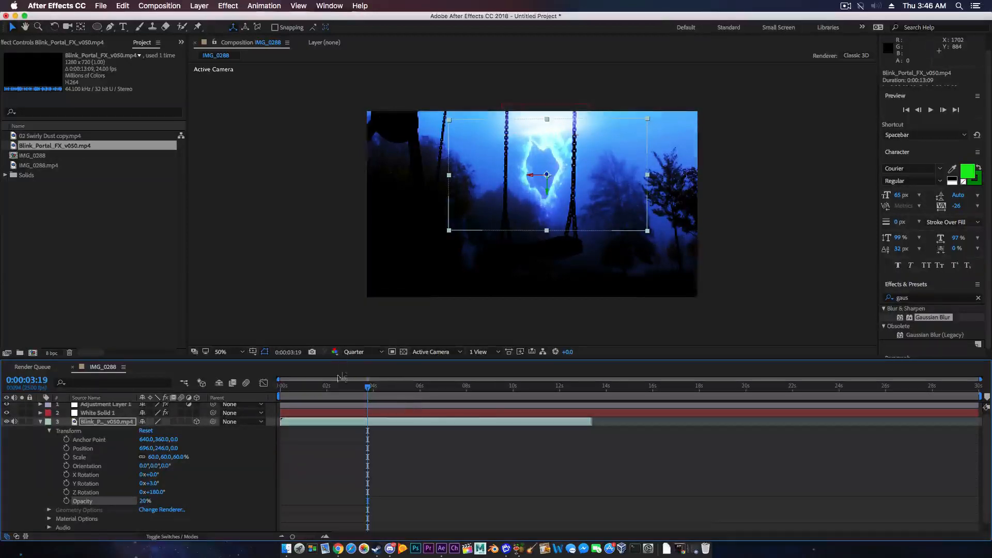
Step: Scale the portal clip down to 46% and move it up to about 698, 200
click(124, 424)
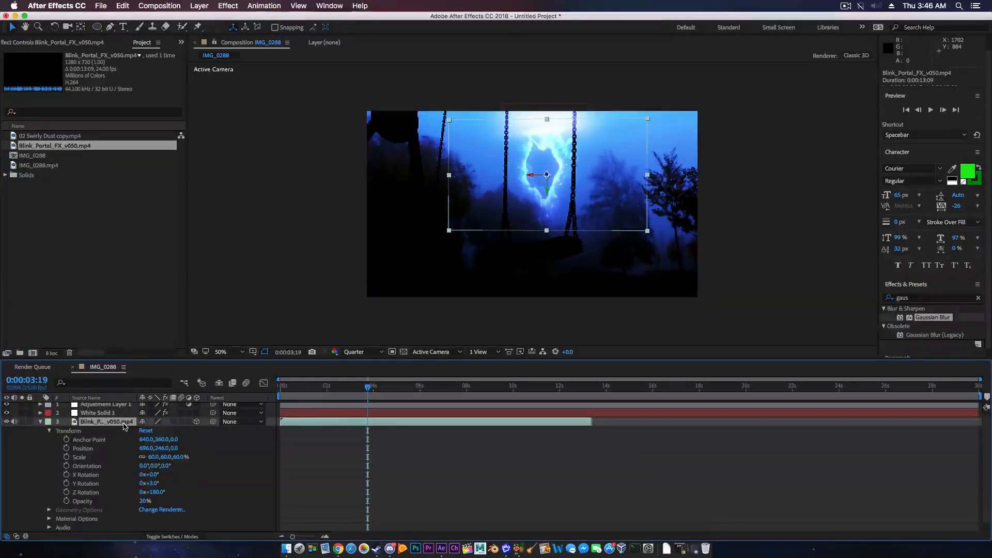
key(s)
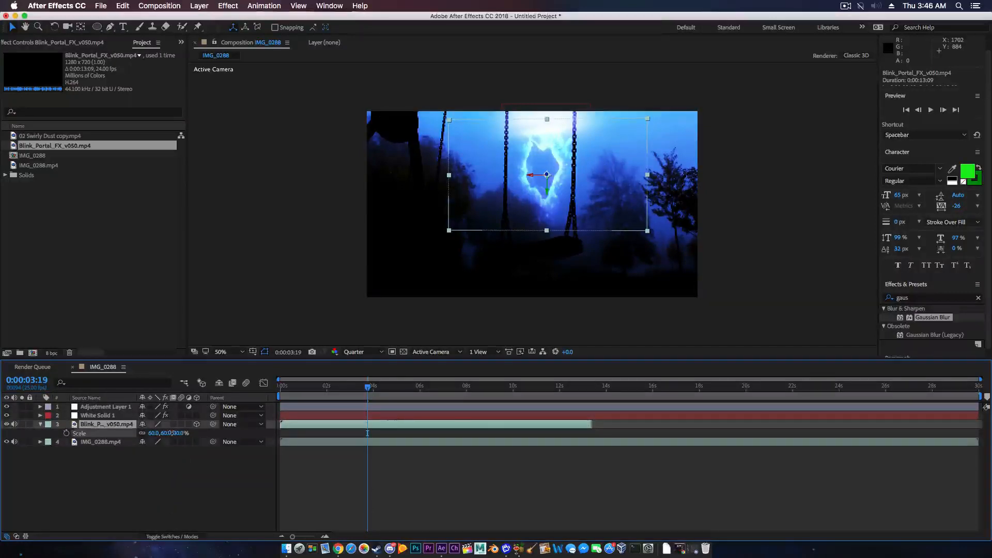
drag(173, 433, 158, 433)
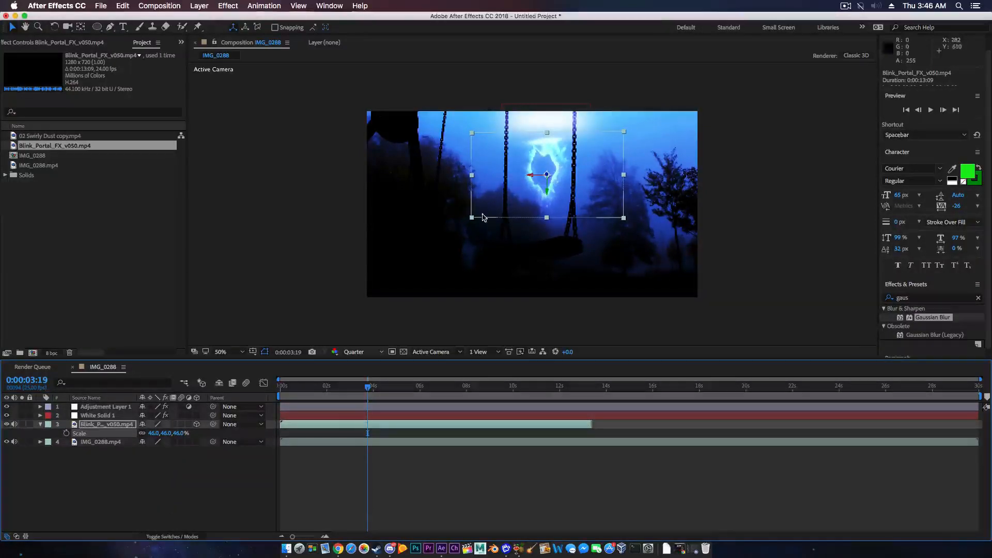
drag(588, 184, 588, 173)
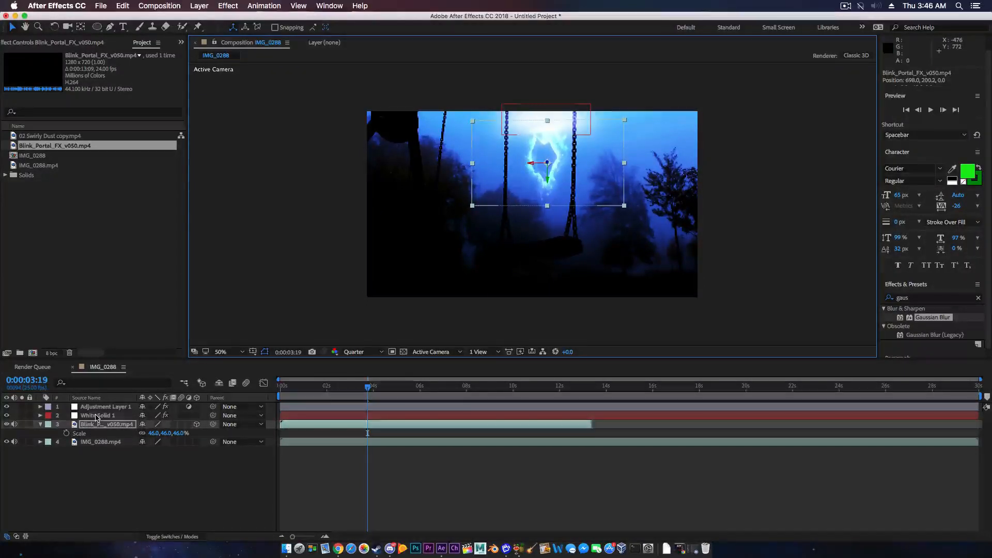
Step: Try the white solid beneath the portal clip, restore the layer order, and lower the solid's opacity to 91%
drag(96, 417, 97, 433)
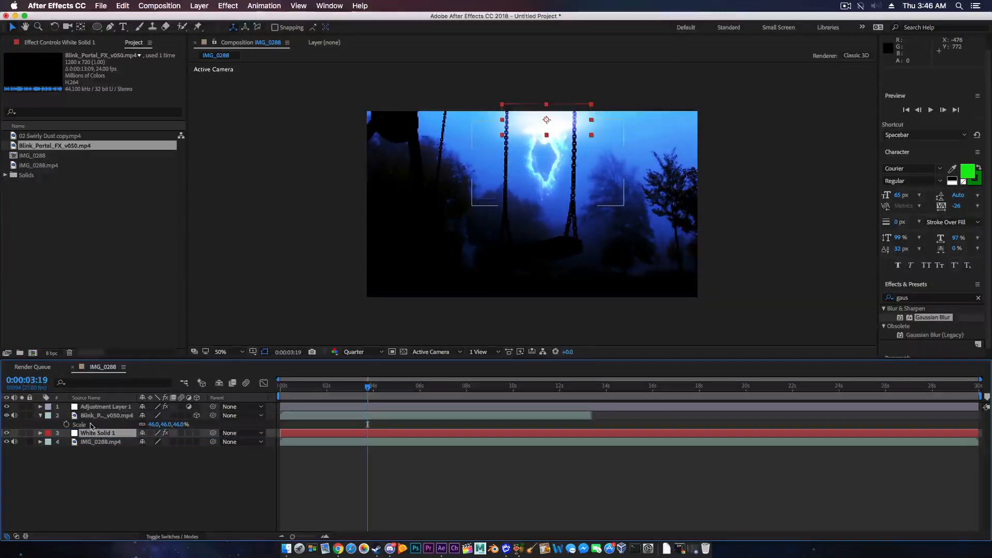
drag(94, 435, 97, 413)
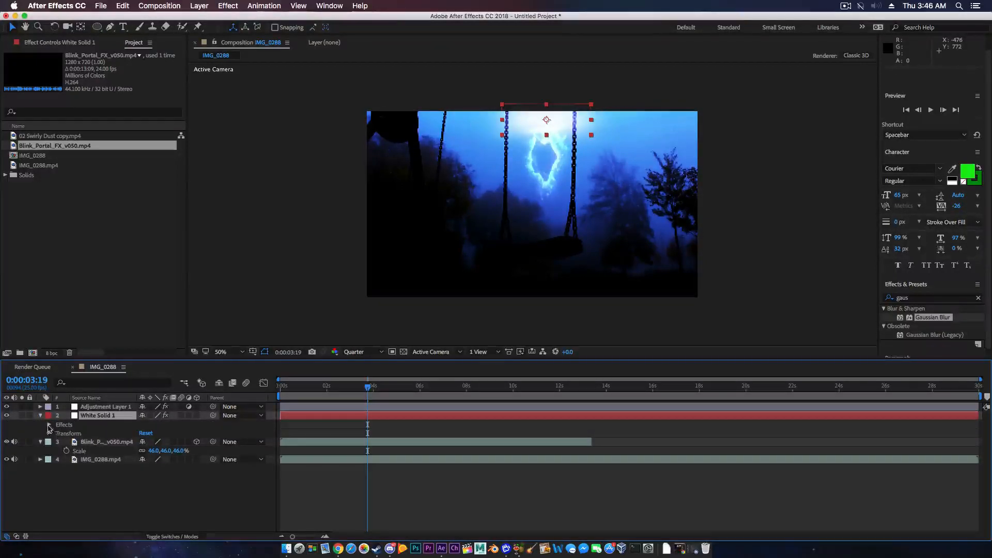
click(50, 425)
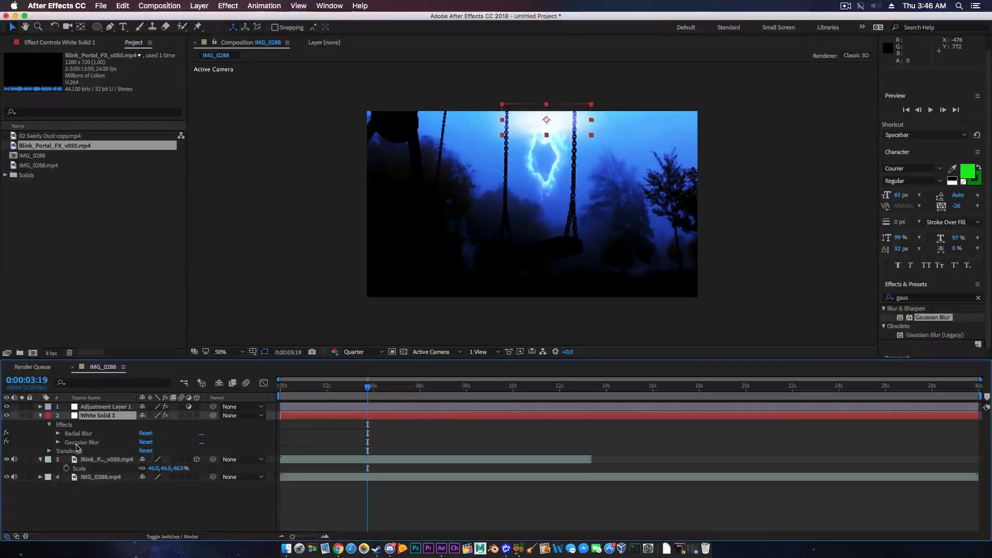
click(50, 451)
drag(146, 495, 139, 496)
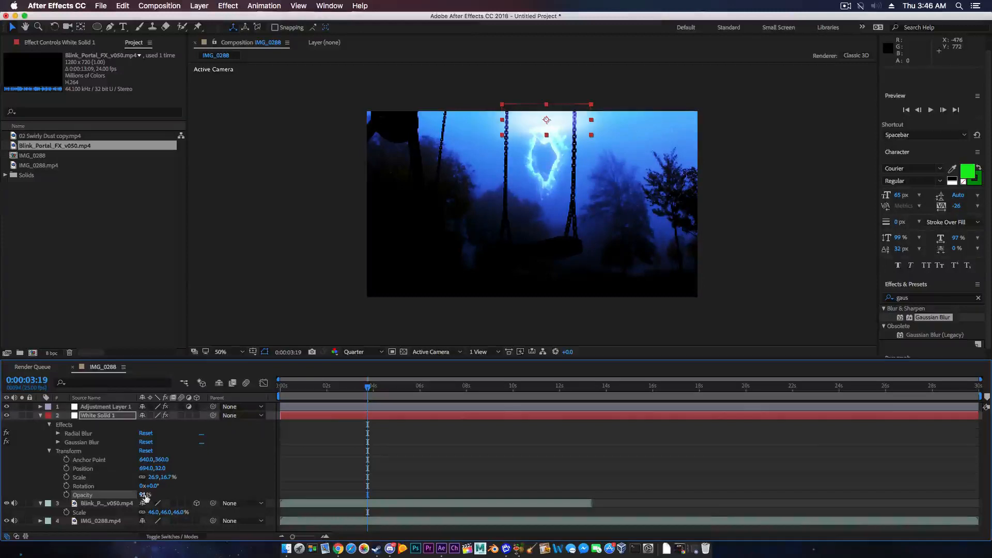
Step: Set a Scale keyframe of 2.7, 1.7% on the white solid at 0:00:00:00
click(364, 387)
drag(349, 391, 233, 405)
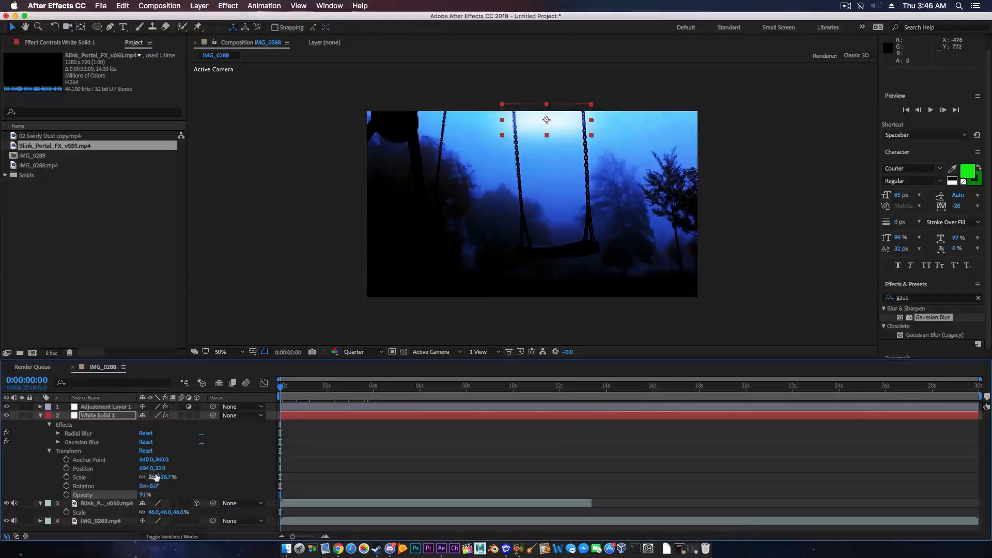
mouse_move(169, 477)
mouse_down()
mouse_move(204, 487)
mouse_move(178, 493)
mouse_up()
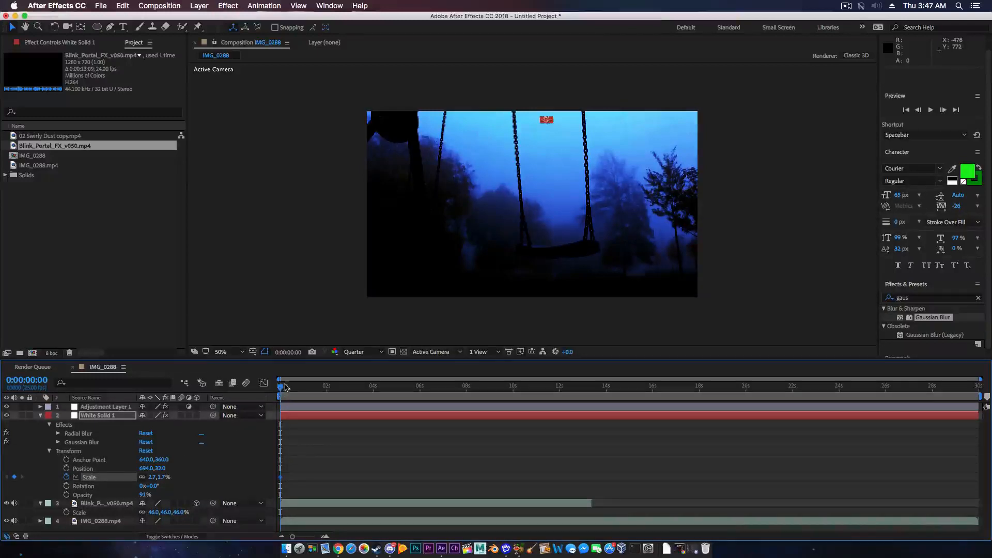
Step: Hold the white solid's Scale with a keyframe at 0:00:00:14 and enlarge it to 41.4, 25.7% at 0:00:01:02
drag(279, 390, 299, 391)
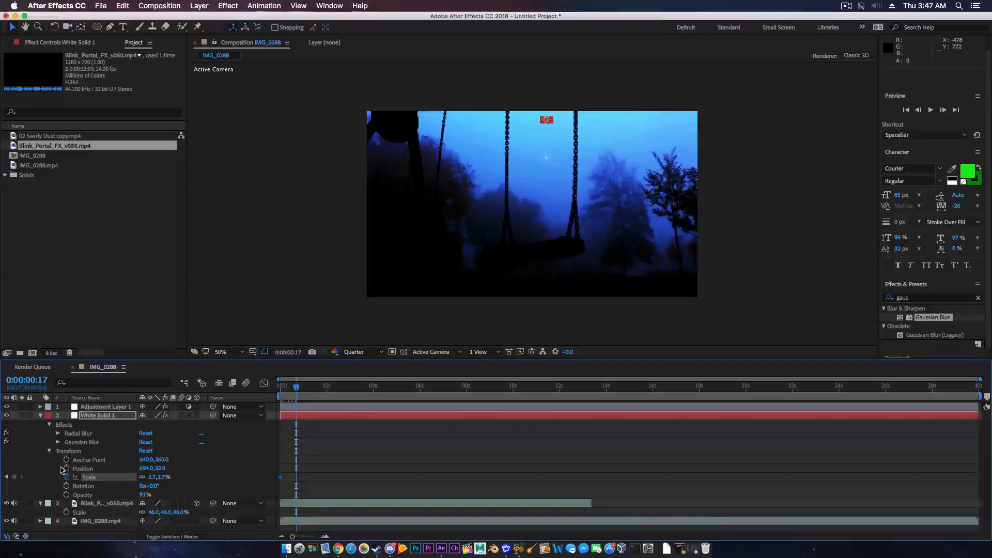
drag(296, 390, 294, 391)
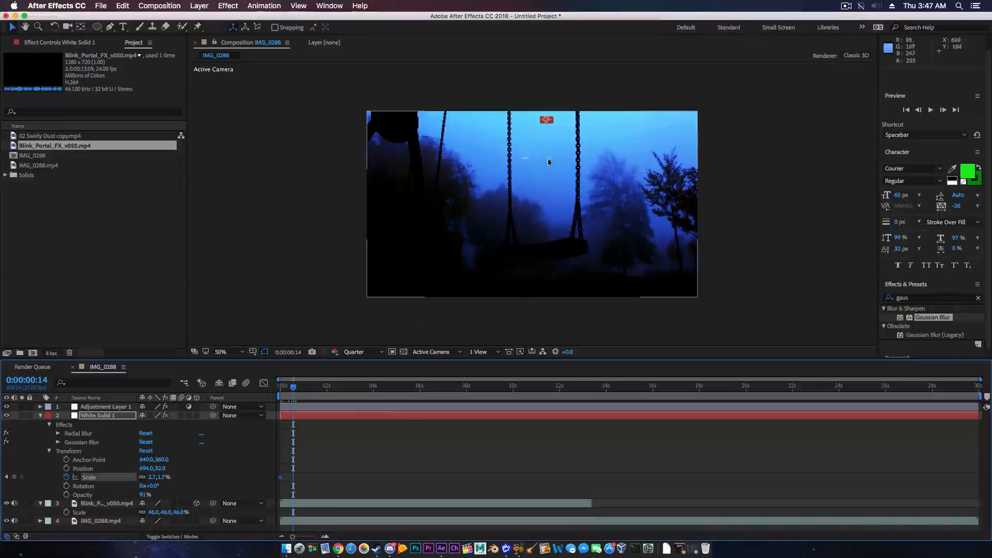
click(15, 477)
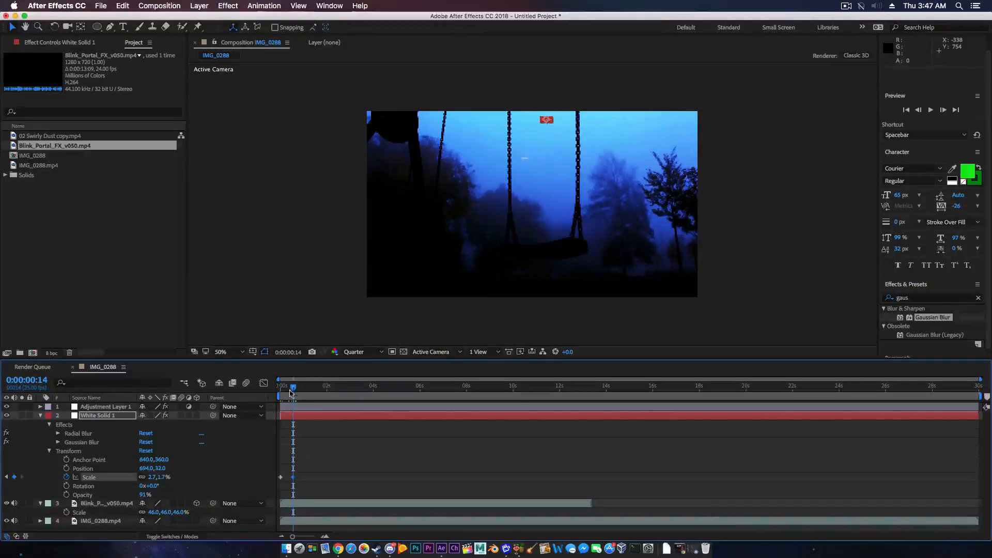
drag(294, 392, 306, 391)
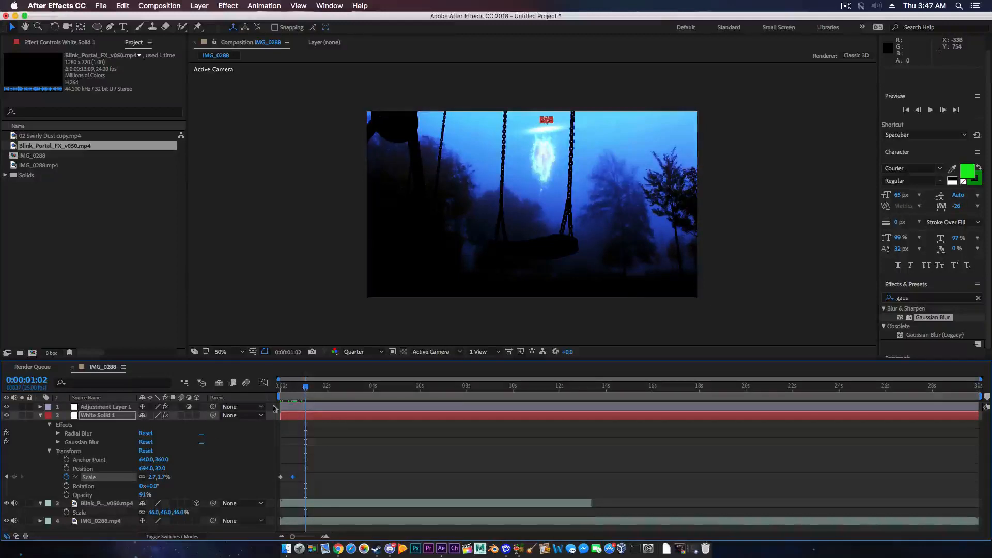
drag(160, 479, 173, 478)
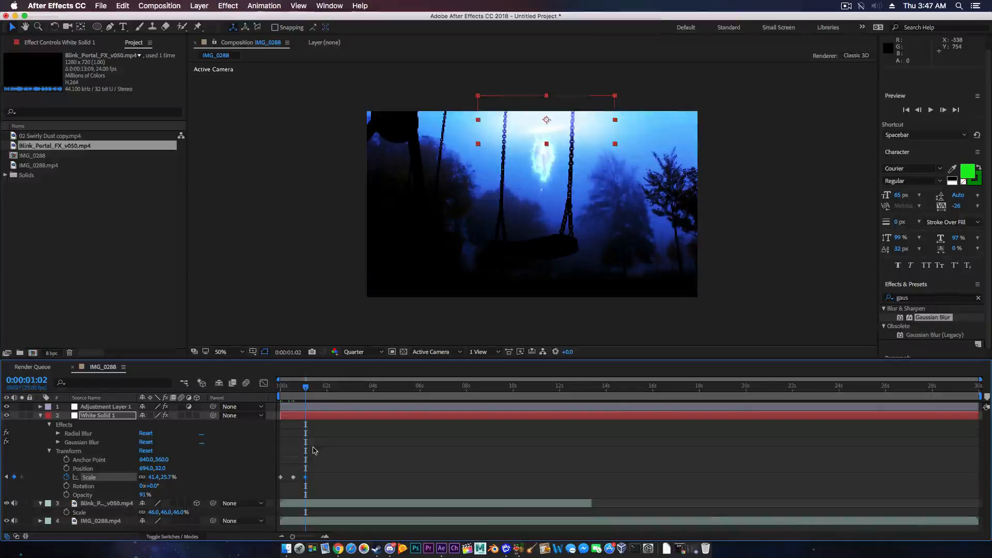
Step: Preview the composition from the start to check the light growing as the portal opens
drag(306, 389, 226, 391)
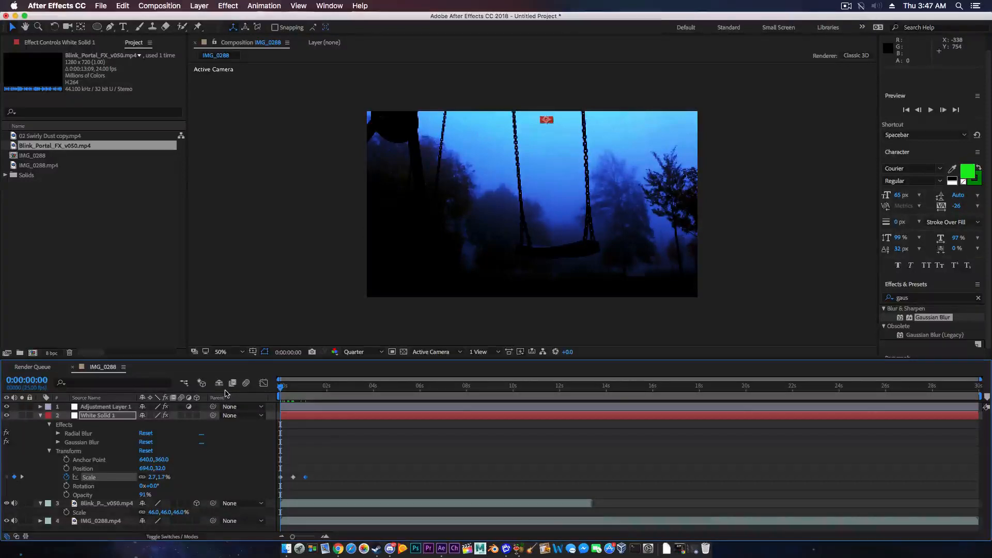
key(space)
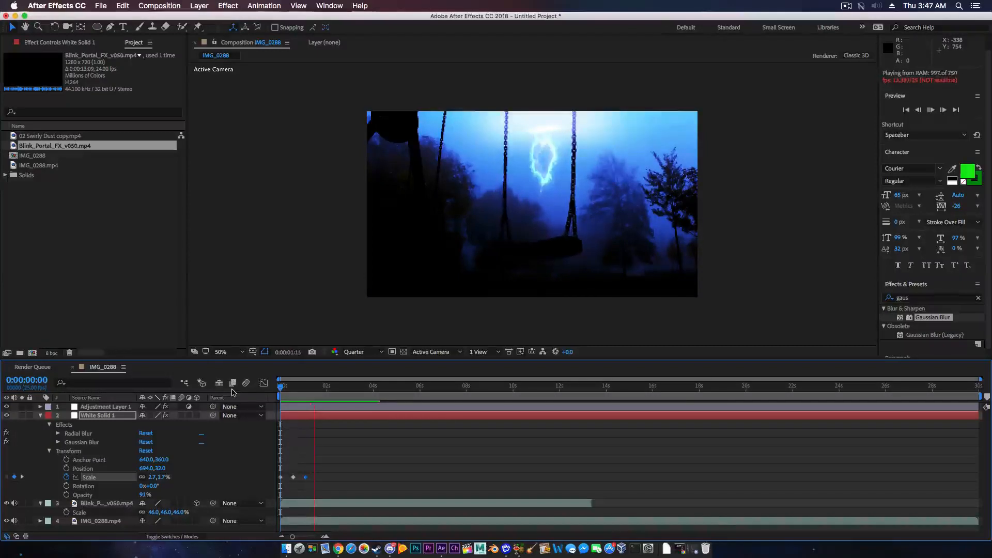
key(space)
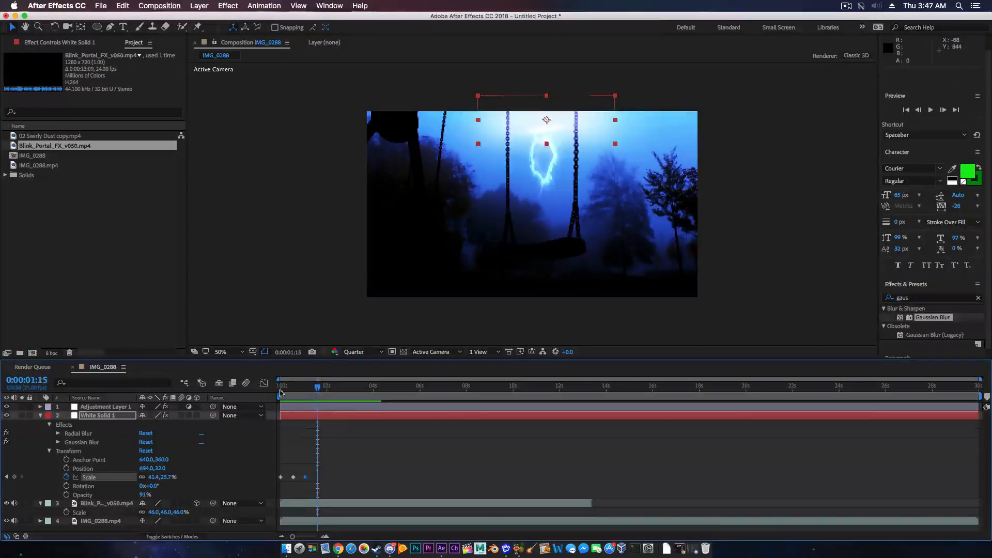
Step: Set an Opacity keyframe of 0% on the white solid at 0:00:00:00
drag(317, 390, 280, 390)
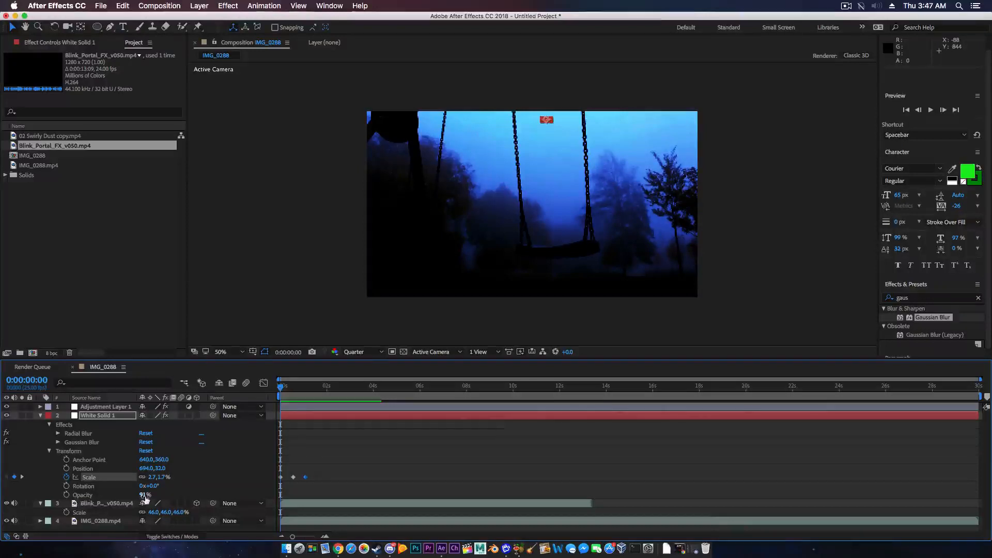
drag(145, 498, 149, 498)
click(66, 494)
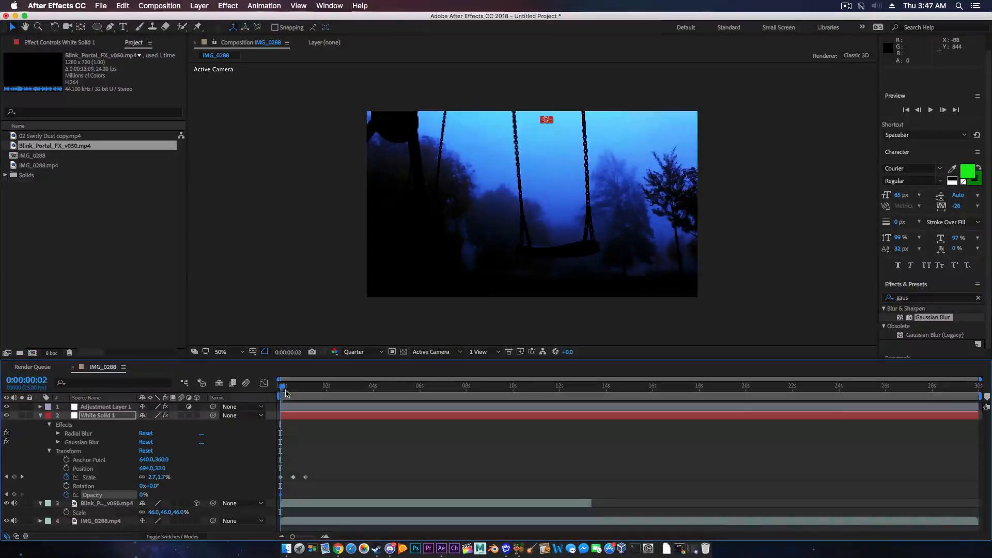
Step: Hold the white solid's Opacity at 0% with a keyframe at 0:00:00:14 and raise it to 100% at 0:00:01:02
drag(286, 392, 293, 394)
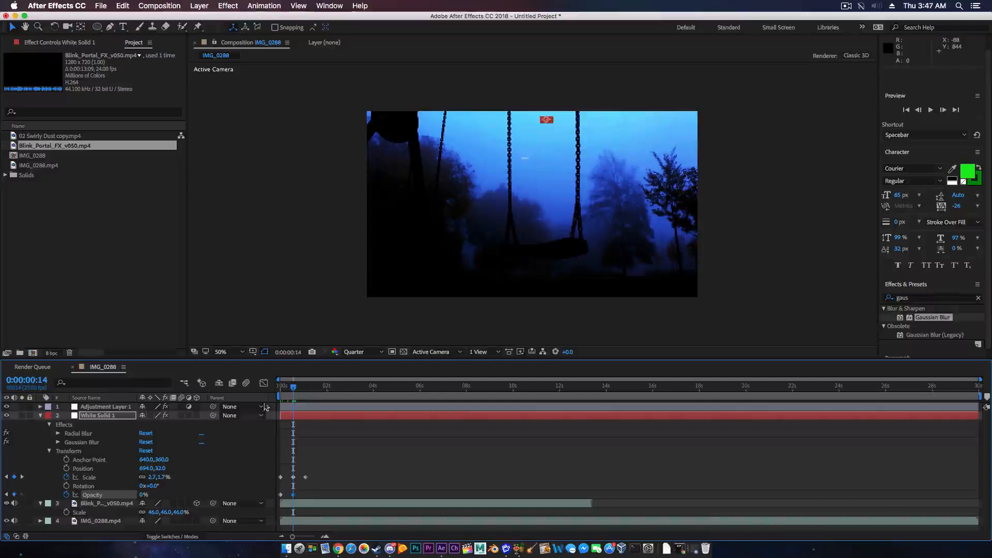
drag(295, 390, 308, 391)
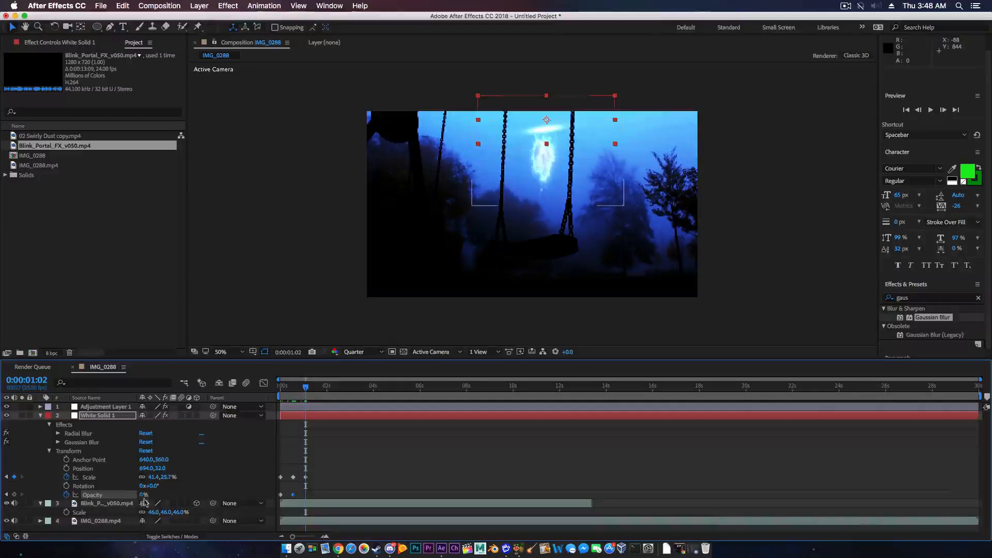
drag(141, 495, 280, 502)
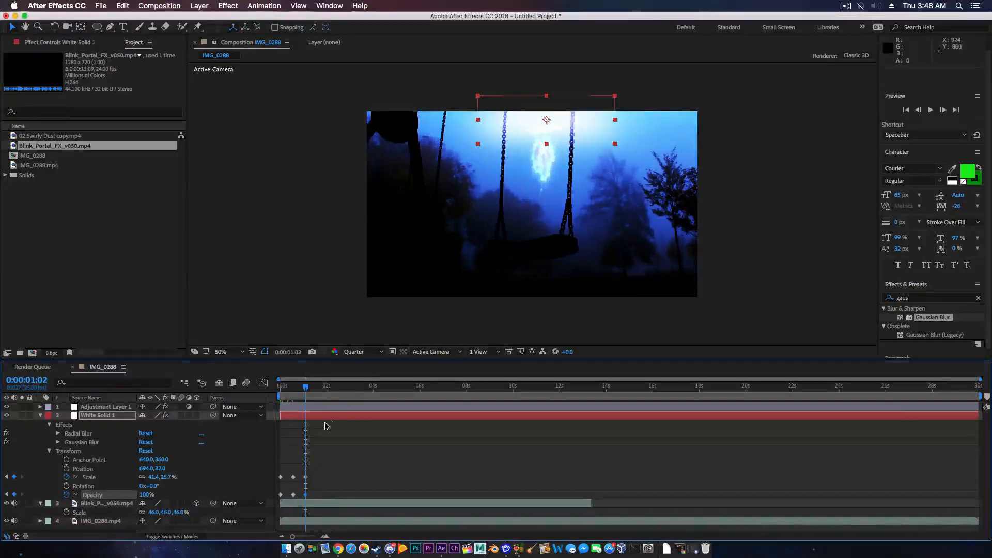
Step: Return to the start, deselect the layers, and preview the light fading in with the portal
drag(306, 391, 280, 391)
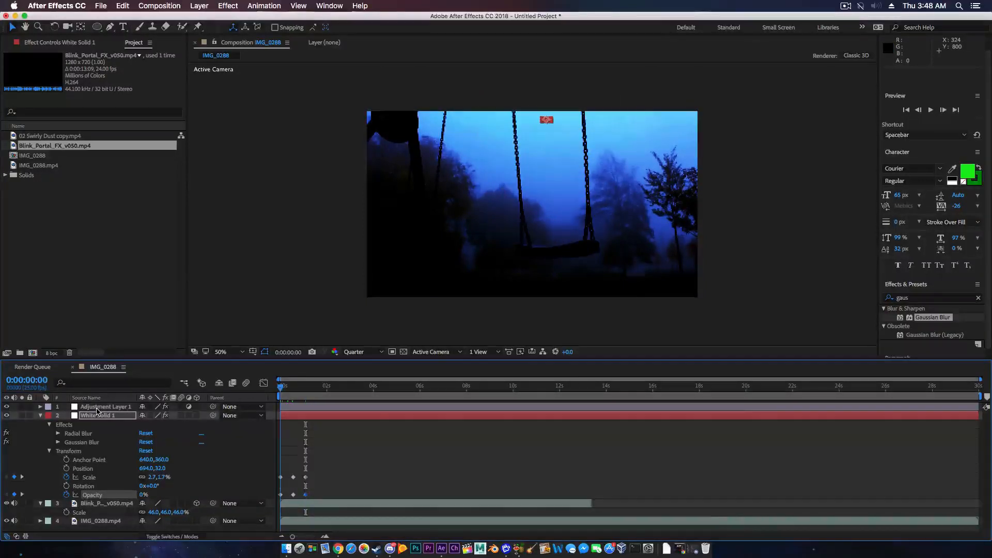
click(254, 291)
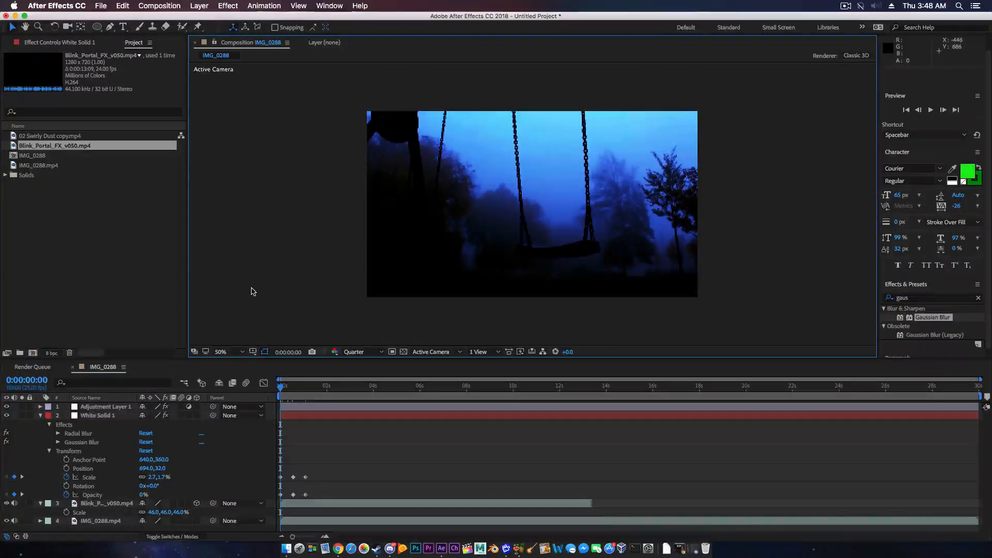
key(space)
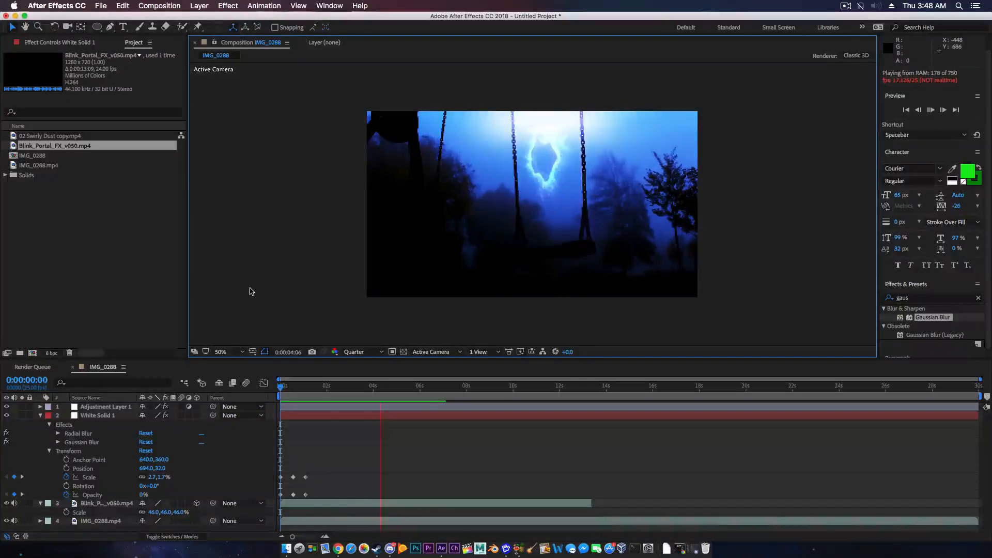
Step: Stop the preview, return to the start, and apply the Strobe Light effect to the white solid
click(383, 396)
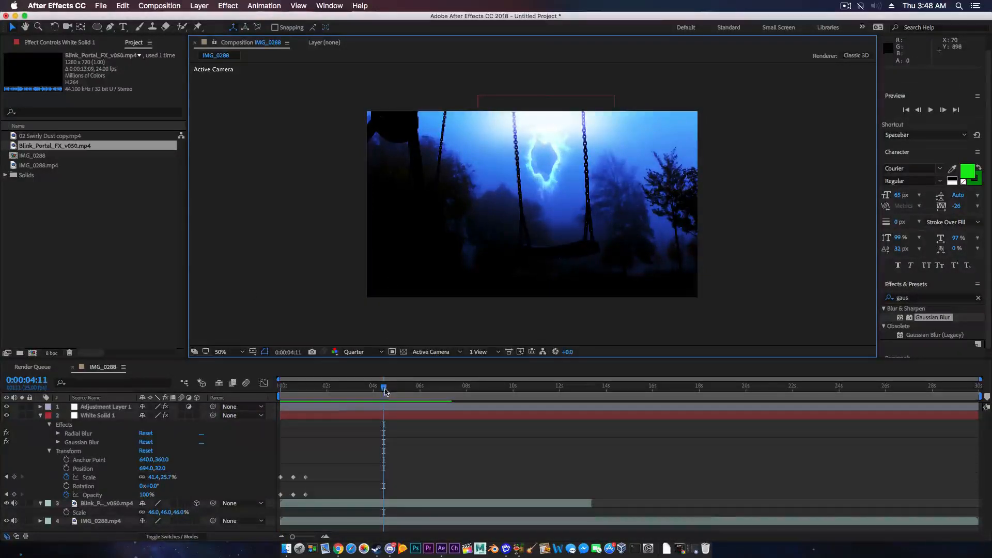
drag(383, 397, 230, 401)
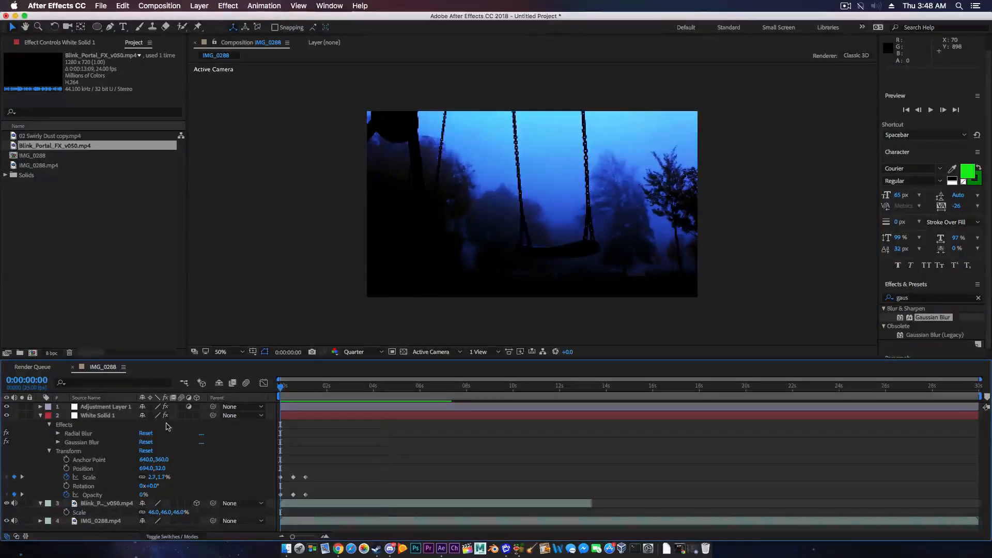
click(953, 297)
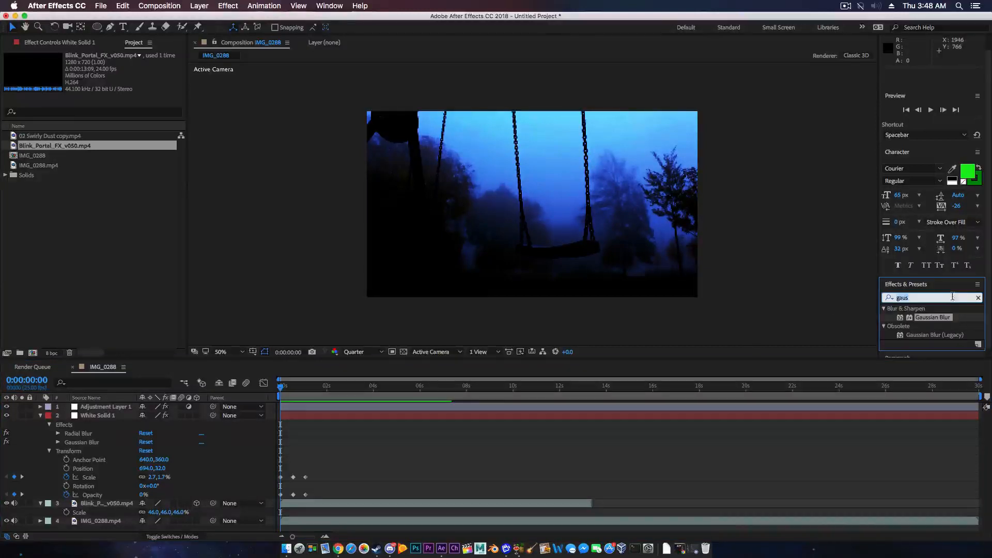
text(str)
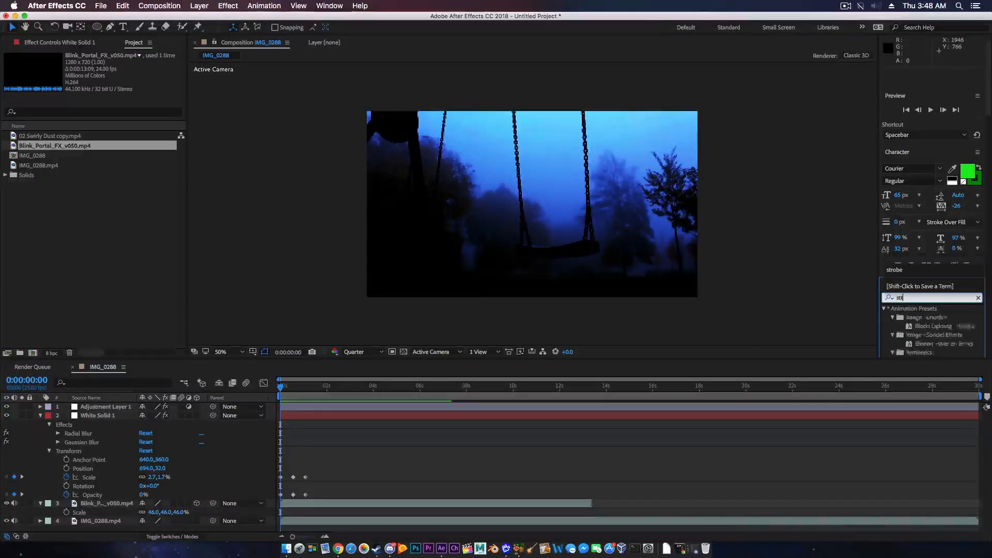
text(obe)
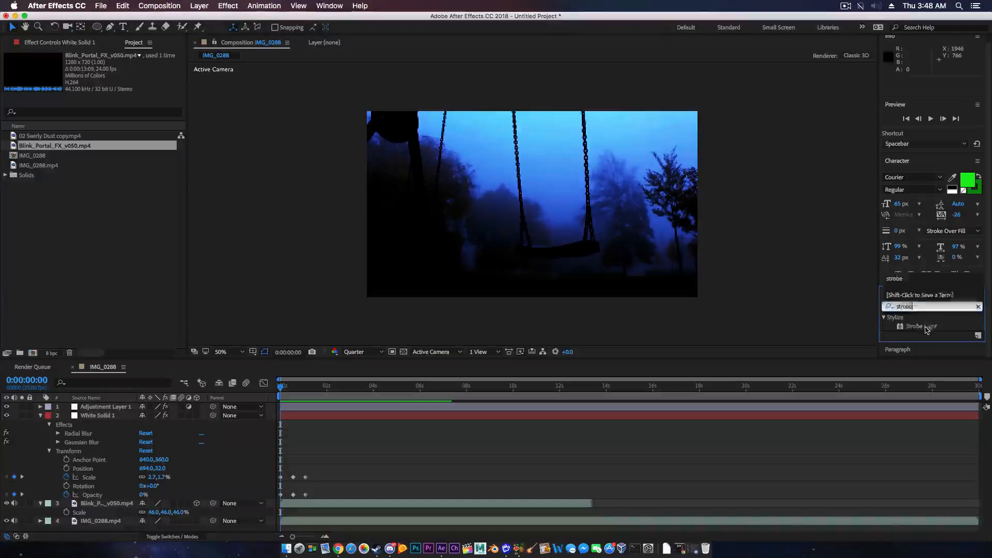
drag(922, 326, 106, 417)
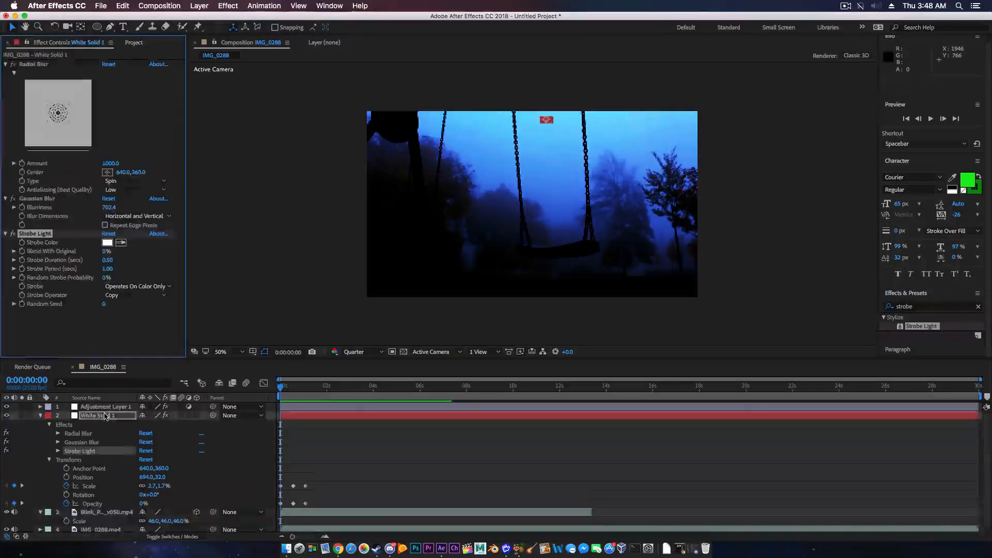
Step: At 0:00:01:02, change the Strobe Light's Strobe Color to bright turquoise 00FFBF
drag(281, 390, 307, 393)
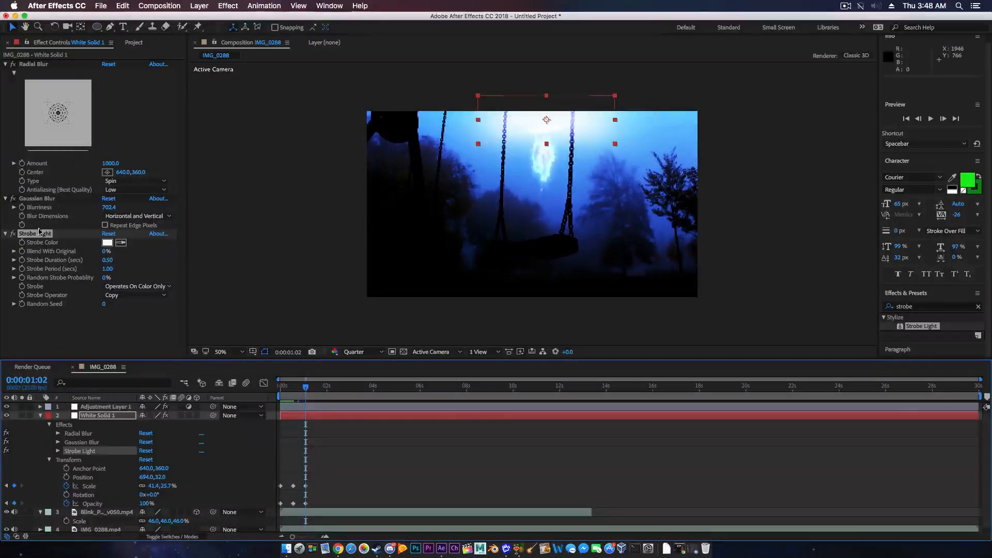
click(107, 243)
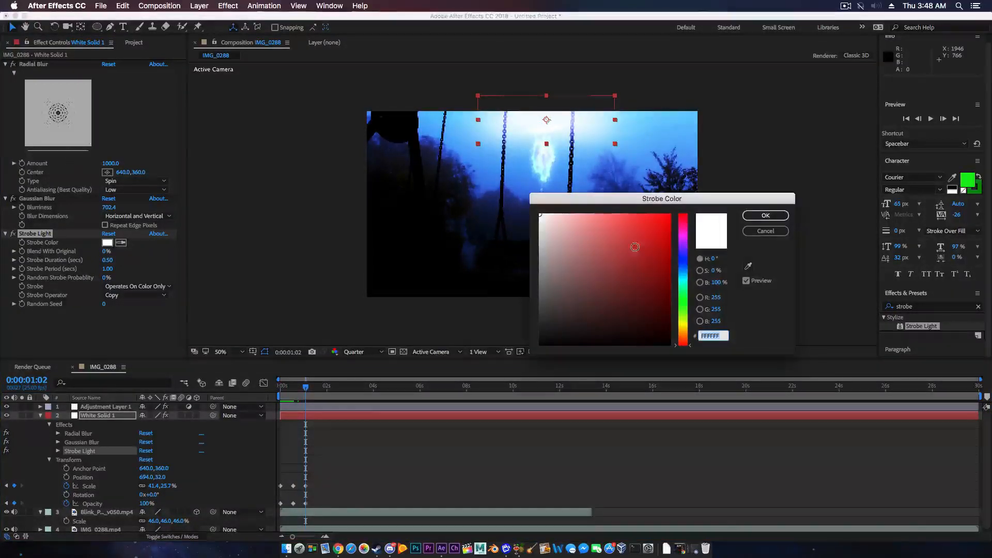
mouse_move(684, 274)
mouse_down()
mouse_move(680, 299)
mouse_move(671, 274)
mouse_up()
click(685, 275)
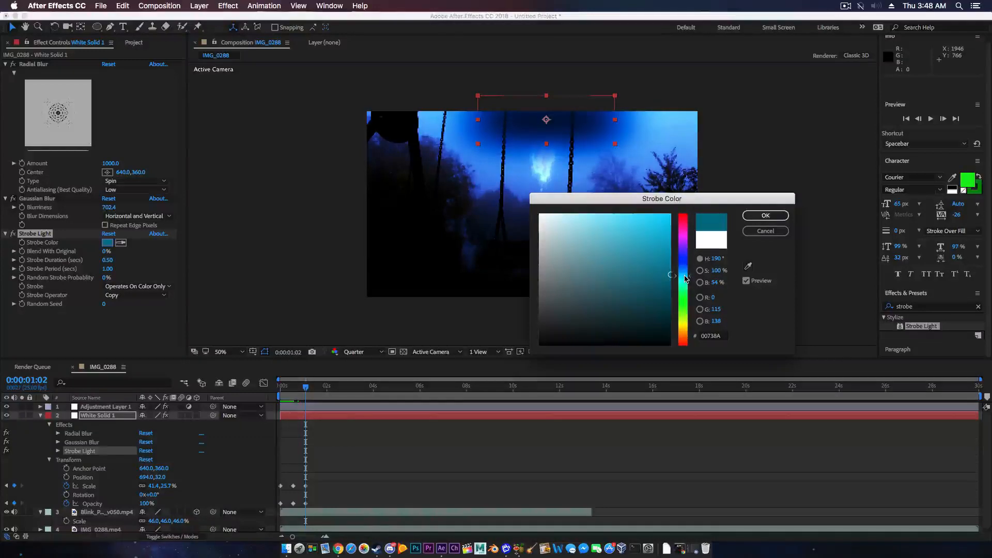
click(672, 213)
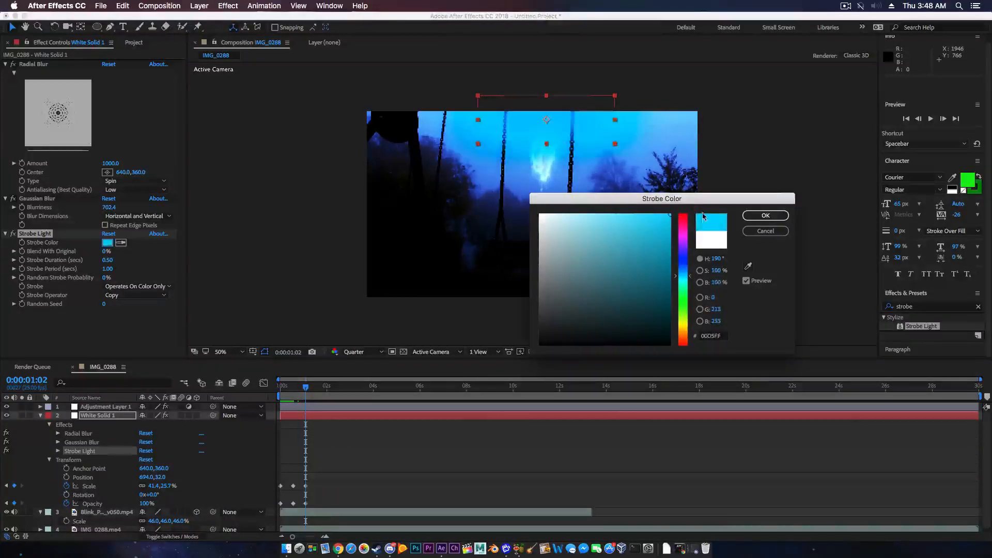
drag(685, 275, 683, 284)
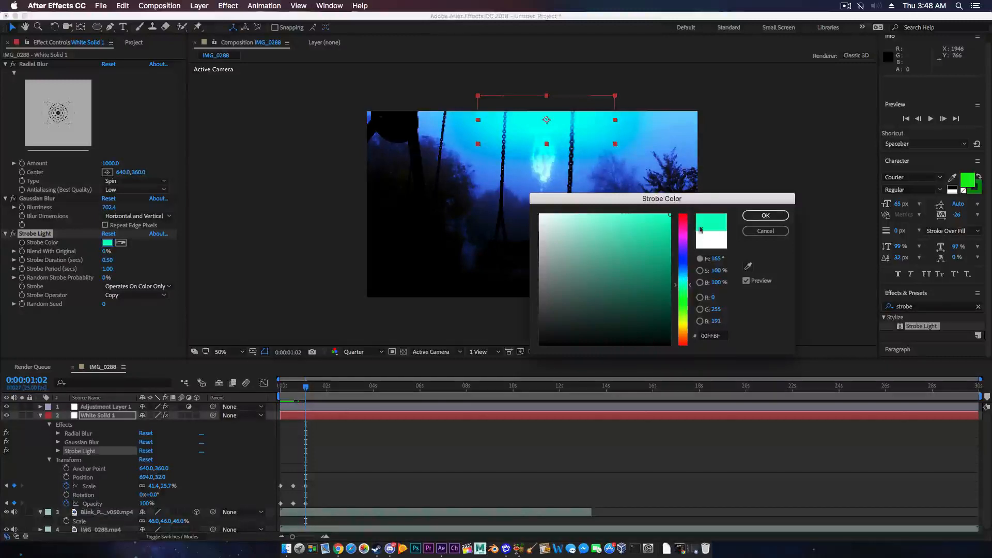
click(765, 216)
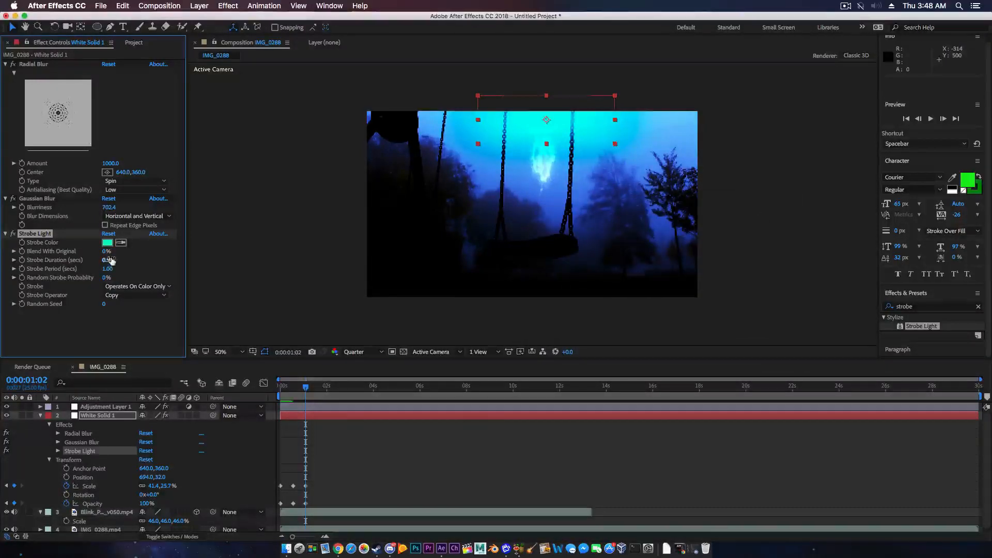
Step: Raise the Strobe Light's Blend With Original to 88%
drag(111, 260, 106, 263)
click(112, 253)
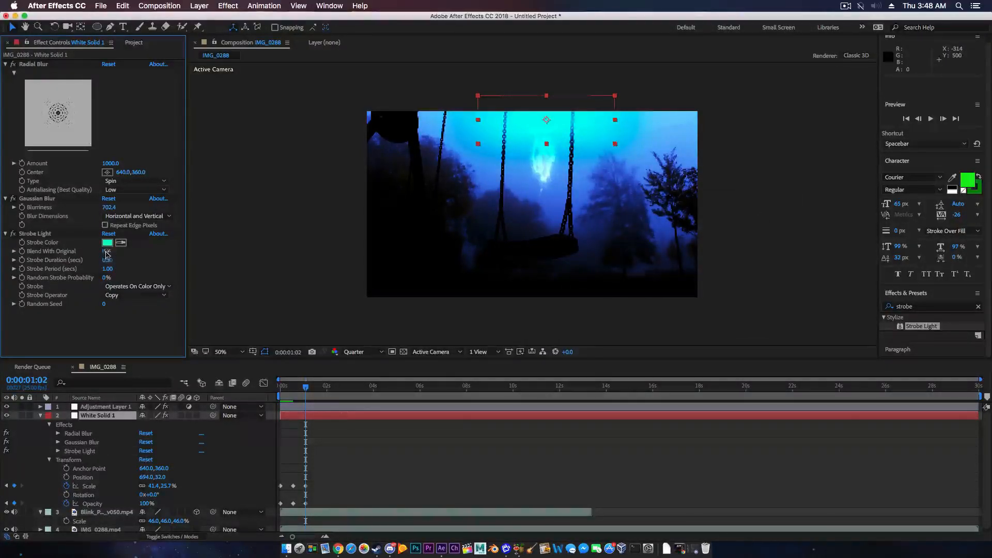
click(110, 252)
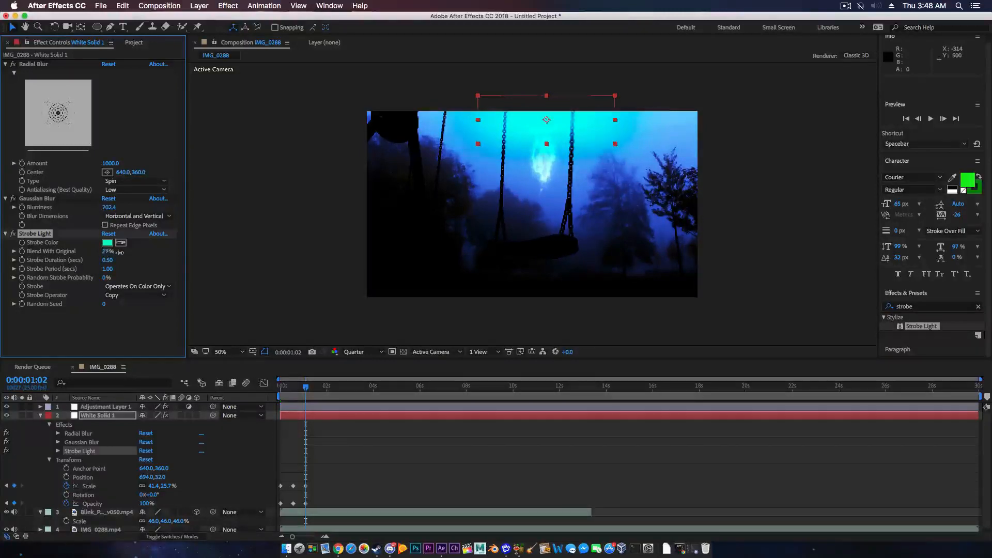
drag(119, 252, 200, 252)
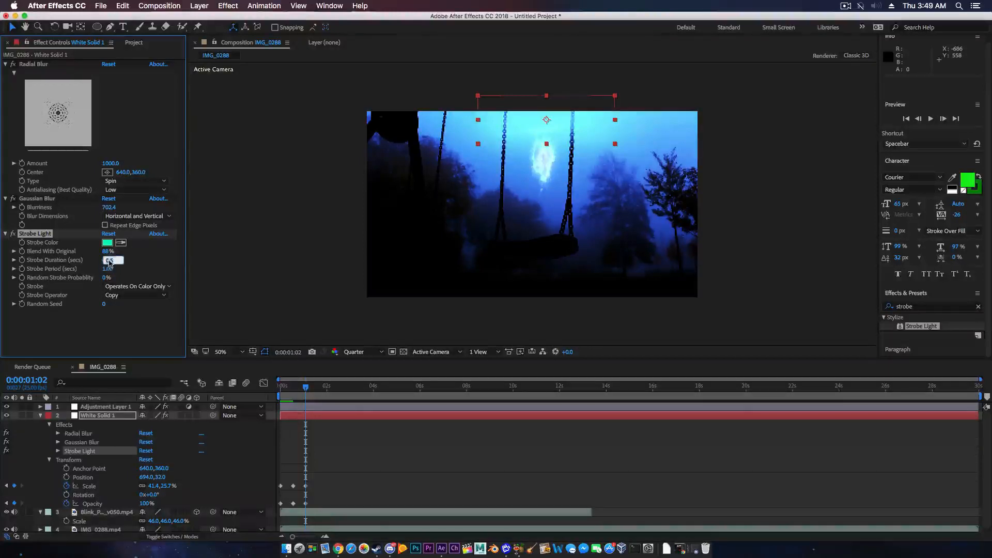
Step: Set the Strobe Duration to 0.01 seconds and the Strobe Period to 0.00 seconds
text(.)
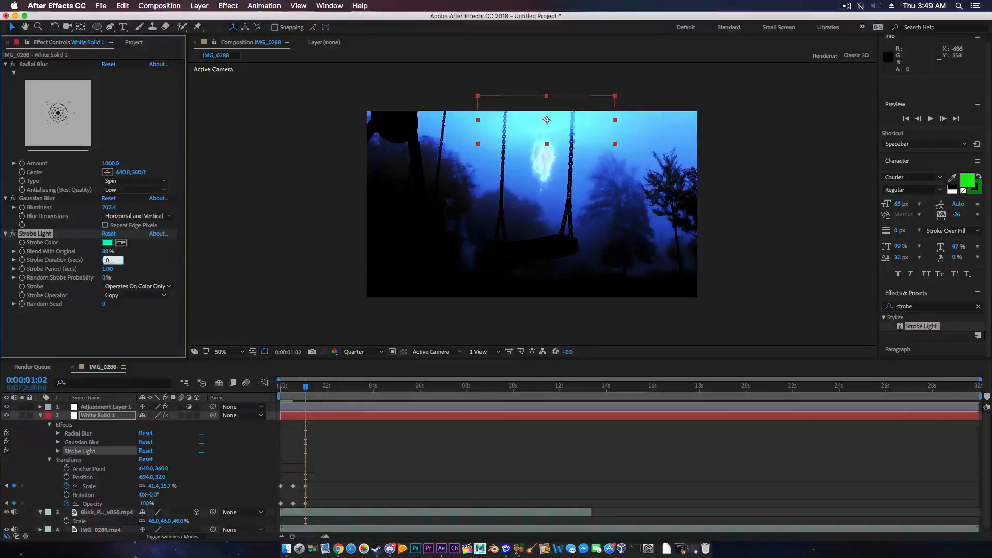
text(005)
key(Return)
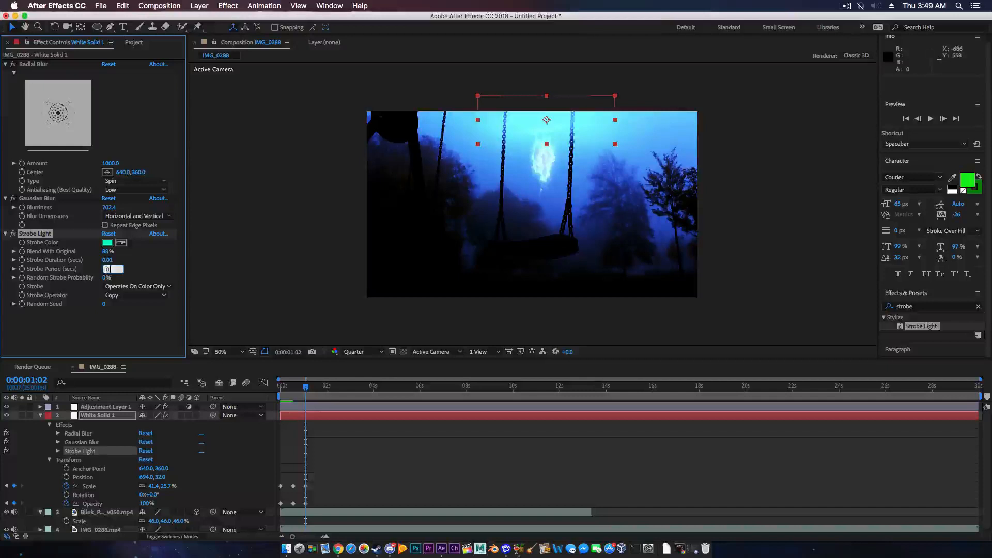
key(Return)
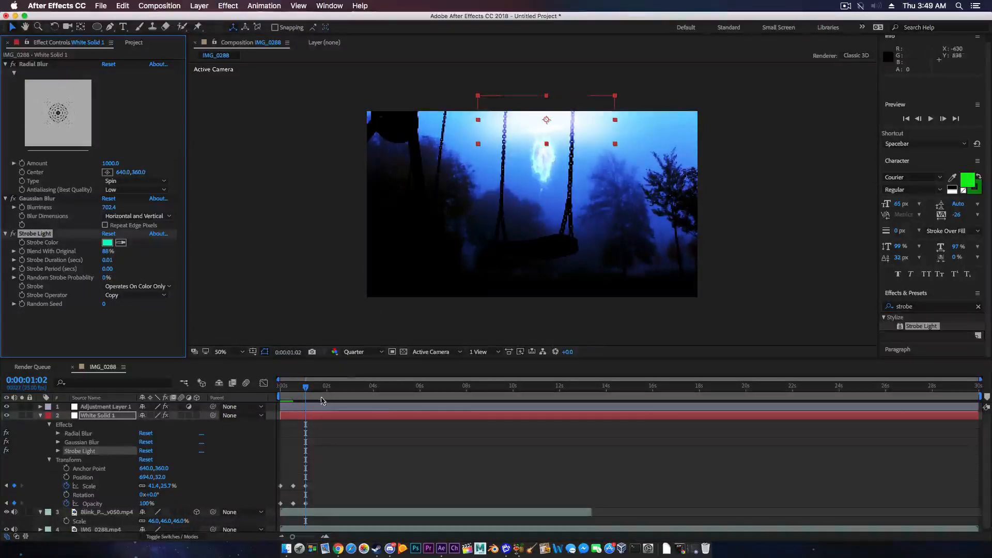
Step: Preview the strobing light over the portal, deselect the layers, and bring the project's footage list back into view
key(space)
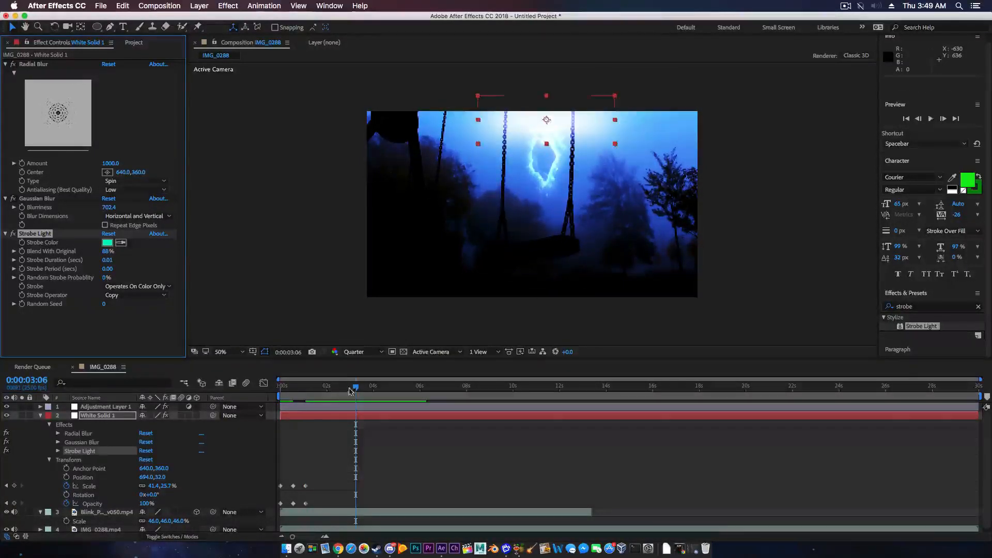
click(261, 398)
key(space)
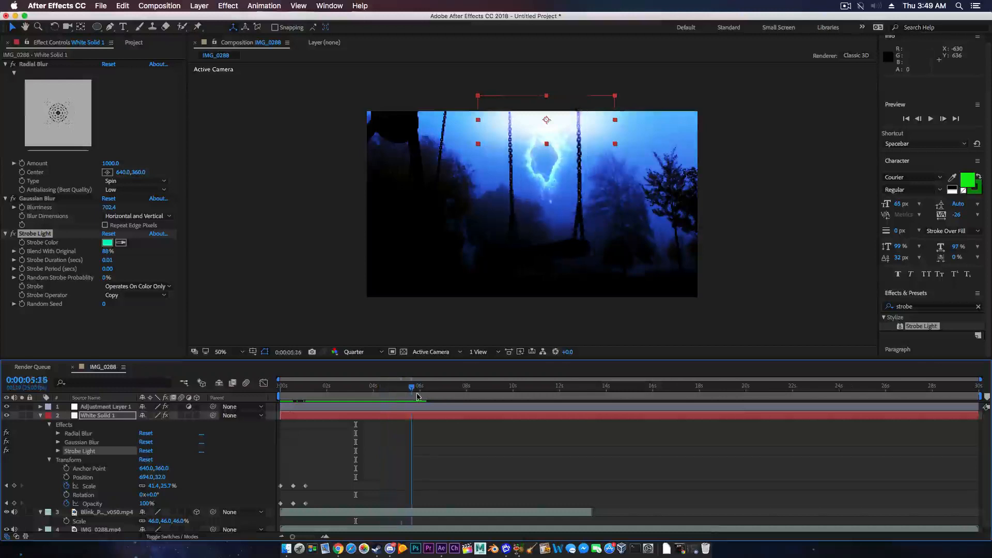
drag(432, 397, 389, 401)
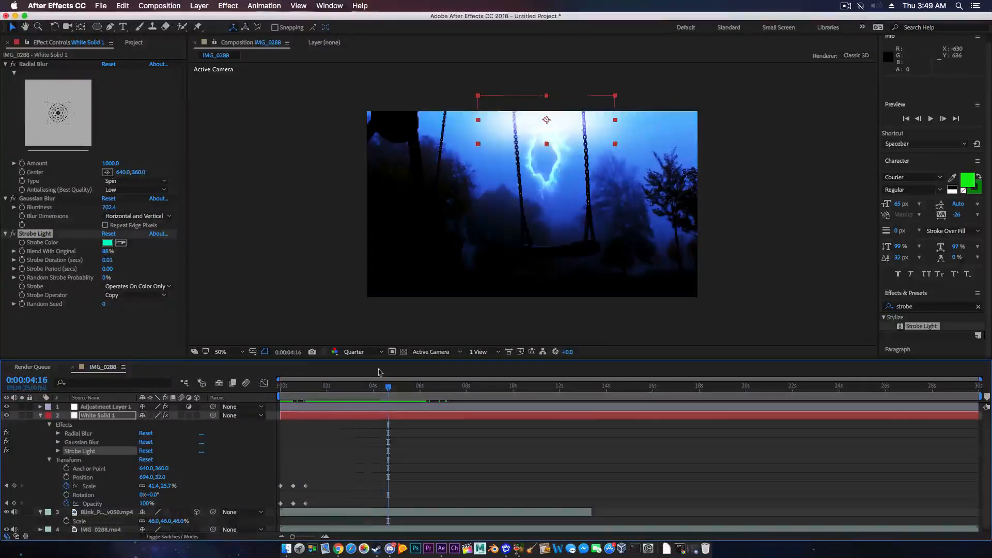
click(314, 271)
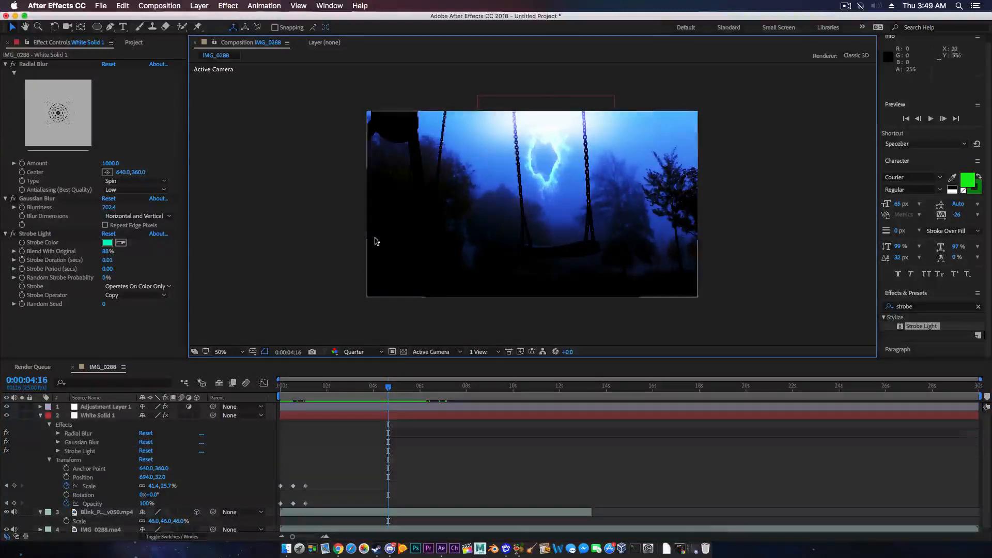
click(4, 65)
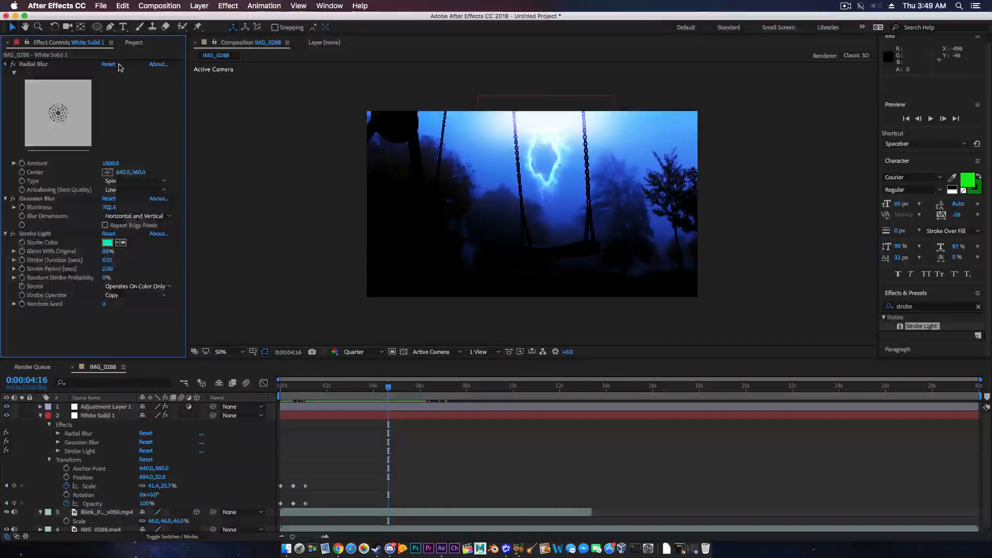
click(138, 44)
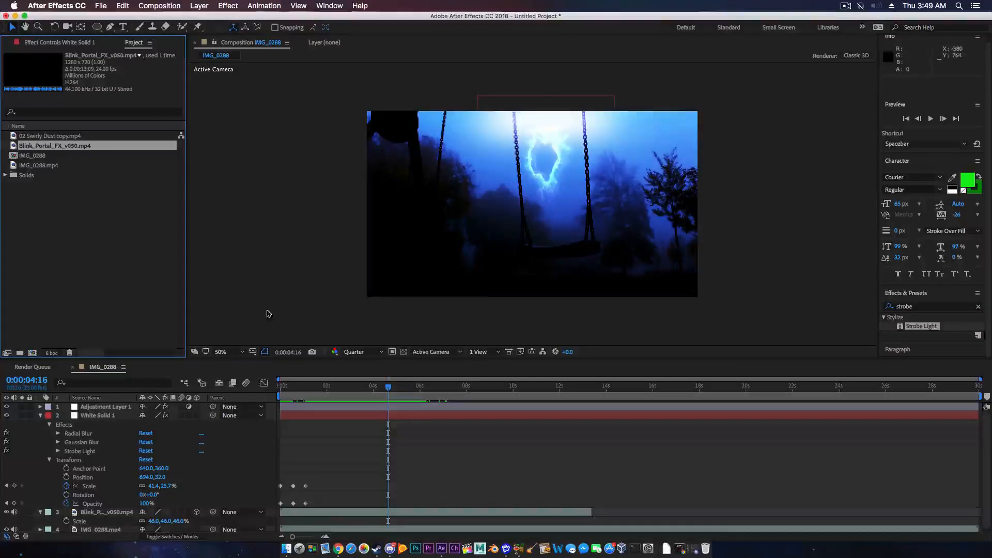
Step: Add holding keyframes for the white solid's Scale and Opacity at 0:00:12:07, shortly before the portal clip ends
drag(389, 392, 566, 391)
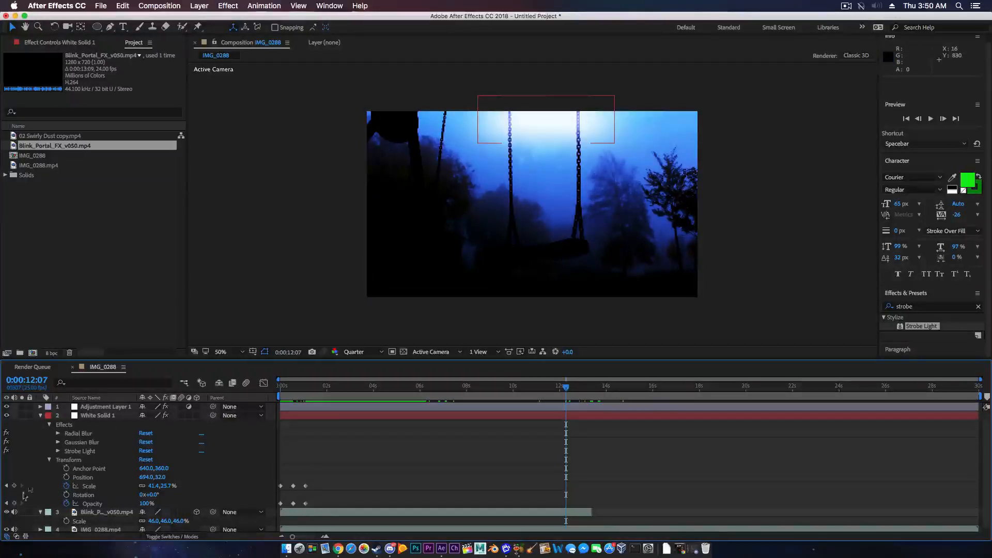
click(41, 416)
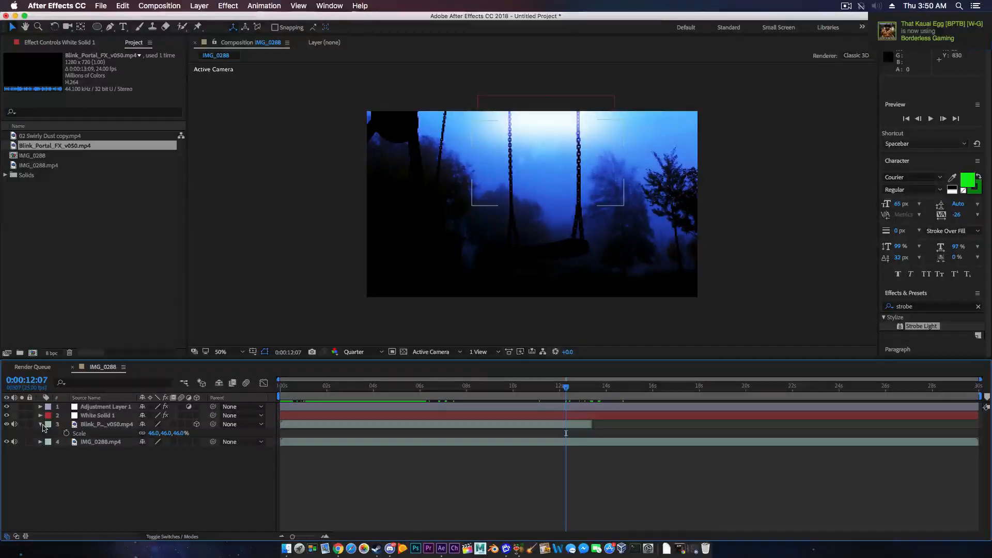
click(40, 416)
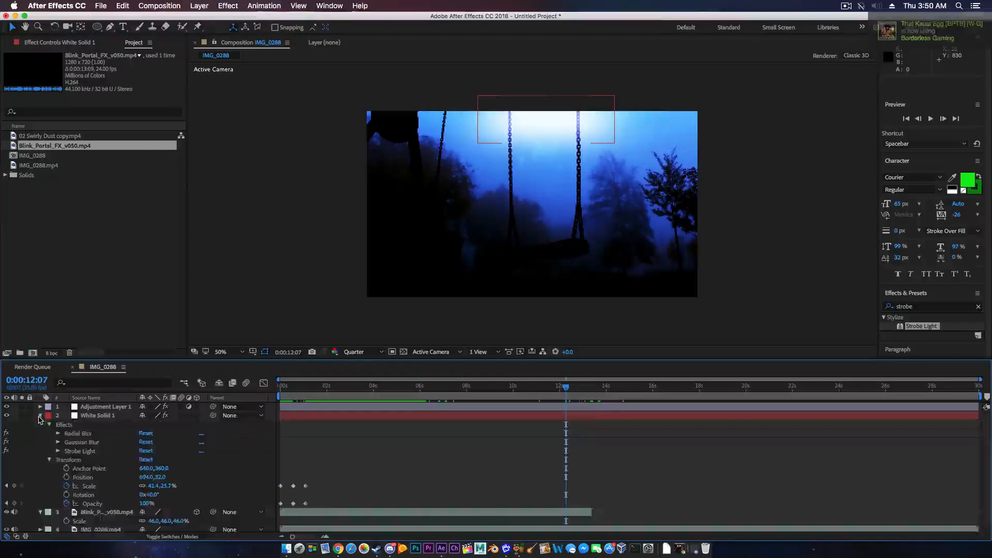
click(15, 486)
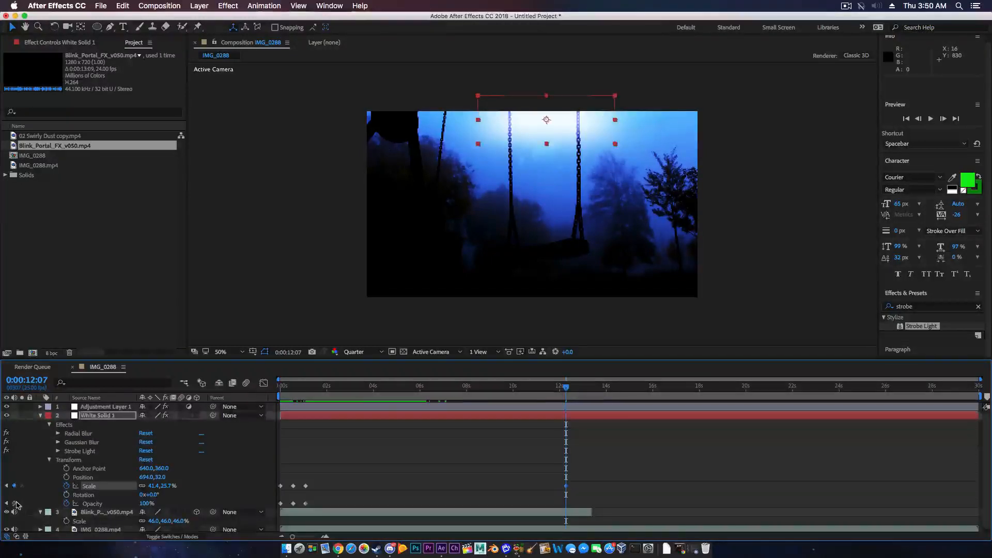
click(14, 503)
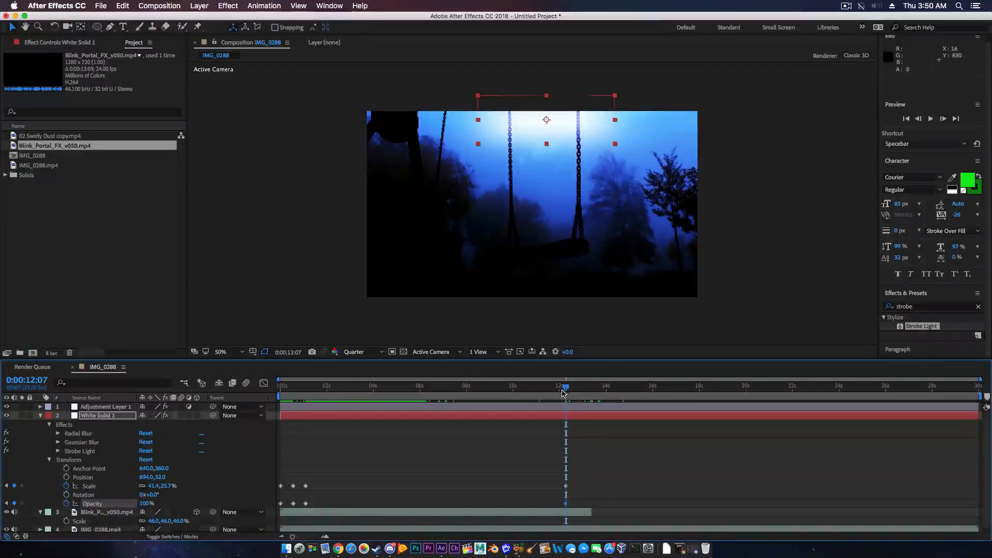
Step: Shrink the white solid's Scale to 1.1, 0.7% and lower its Opacity to 0% at 0:00:13:03, and return to the start
drag(568, 389, 586, 391)
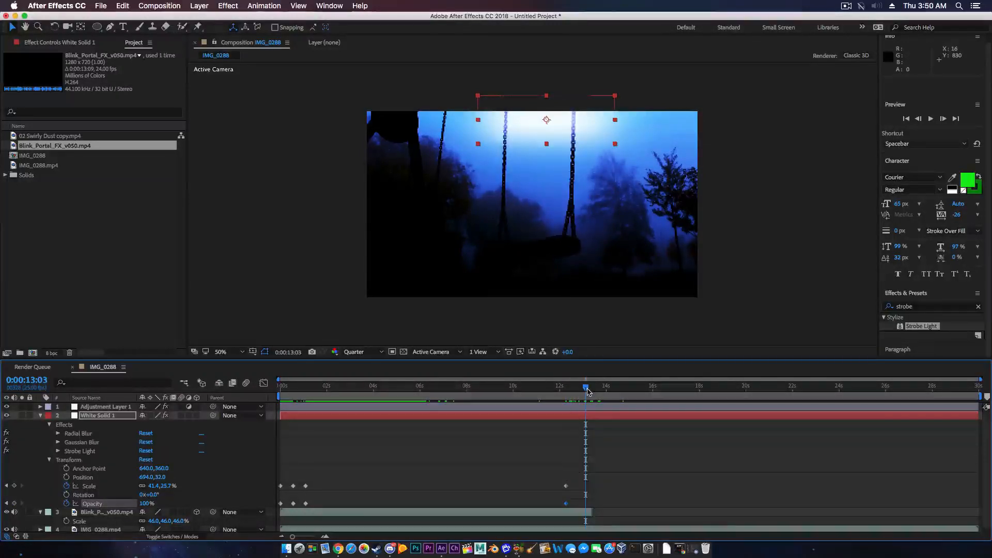
drag(170, 487, 15, 494)
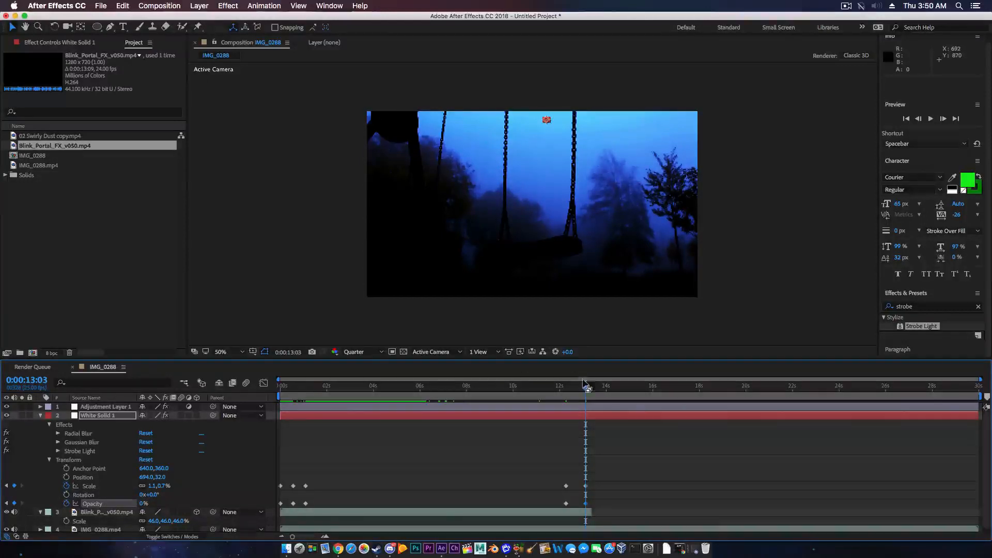
drag(587, 390, 229, 419)
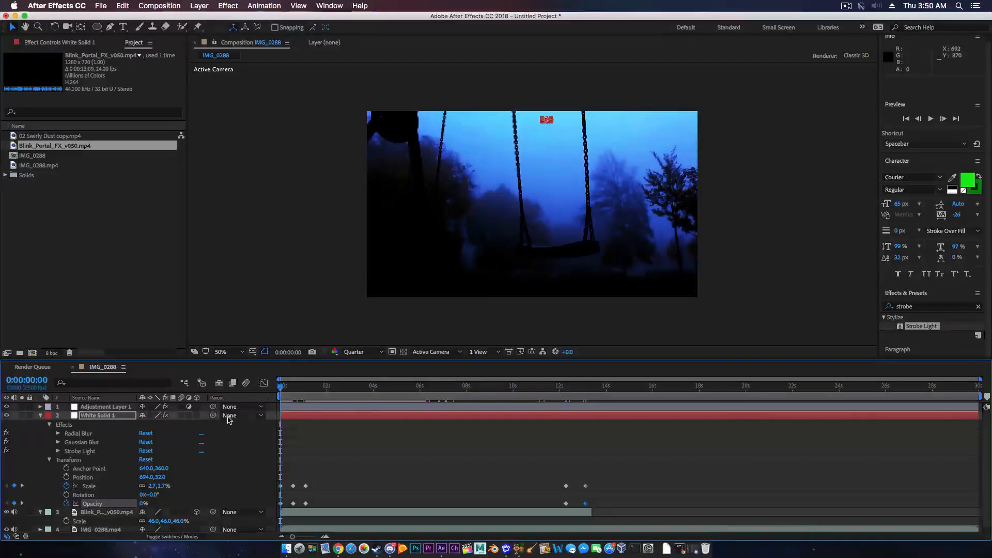
Step: Collapse the open layer properties and place the 02 Swirly Dust copy.mp4 clip in the composition directly beneath White Solid 1
click(40, 416)
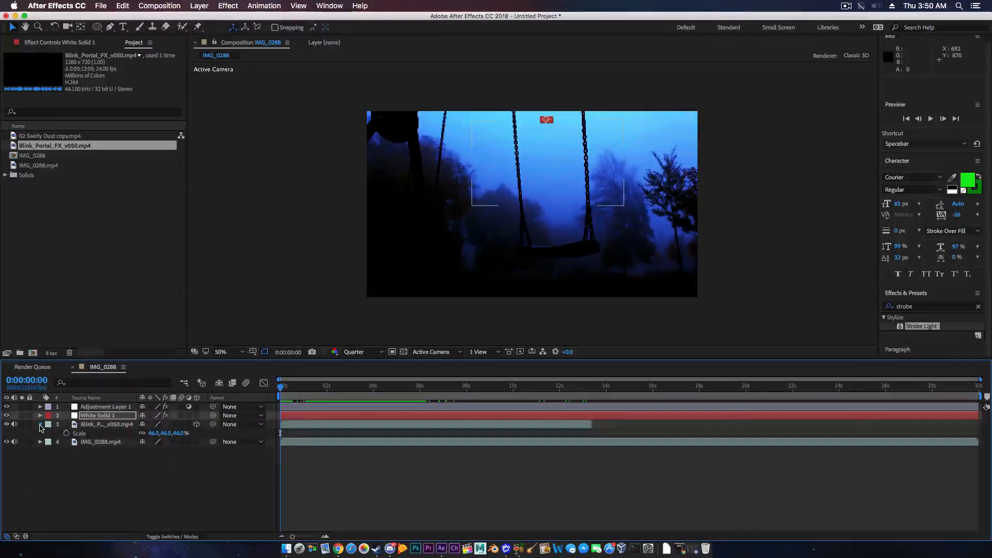
click(41, 424)
click(95, 455)
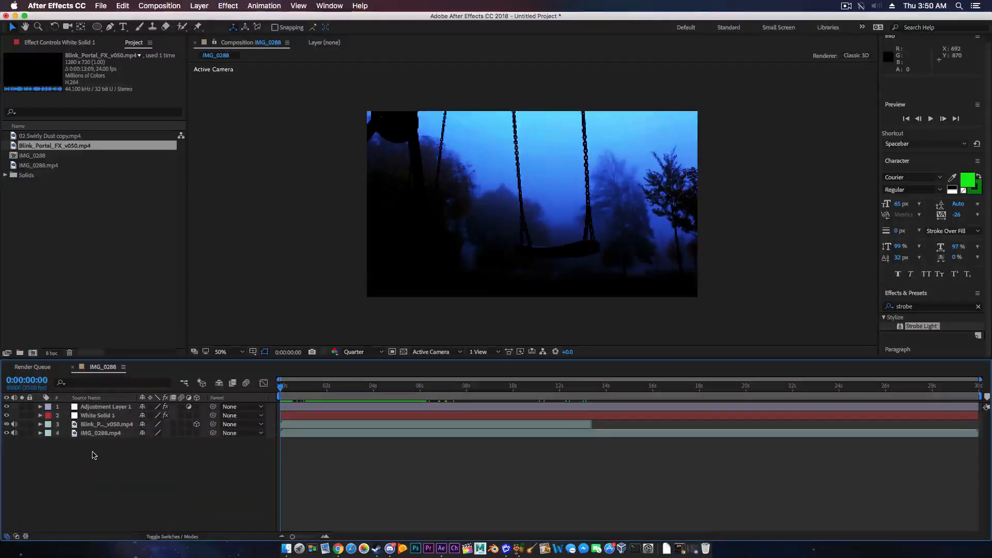
click(61, 137)
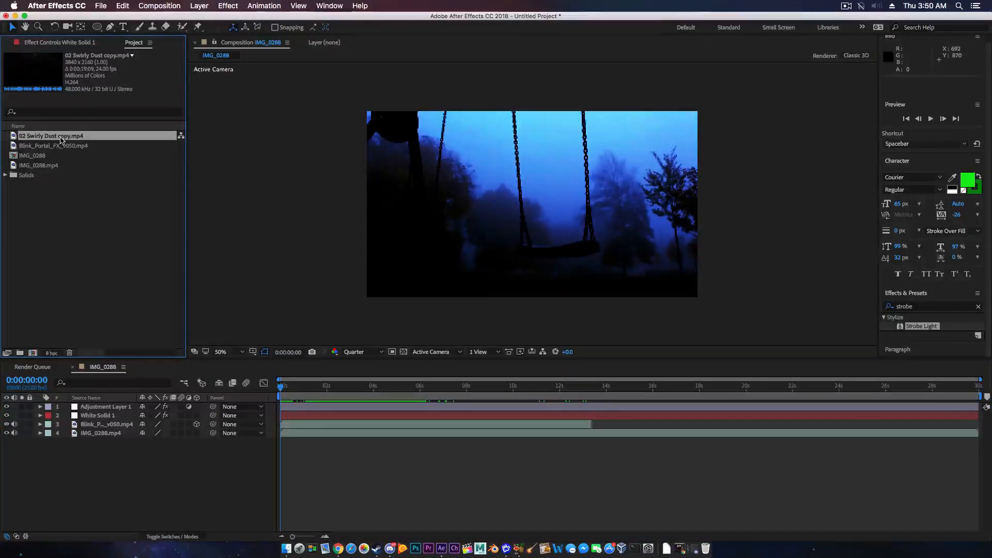
drag(56, 137, 115, 351)
drag(102, 395, 99, 420)
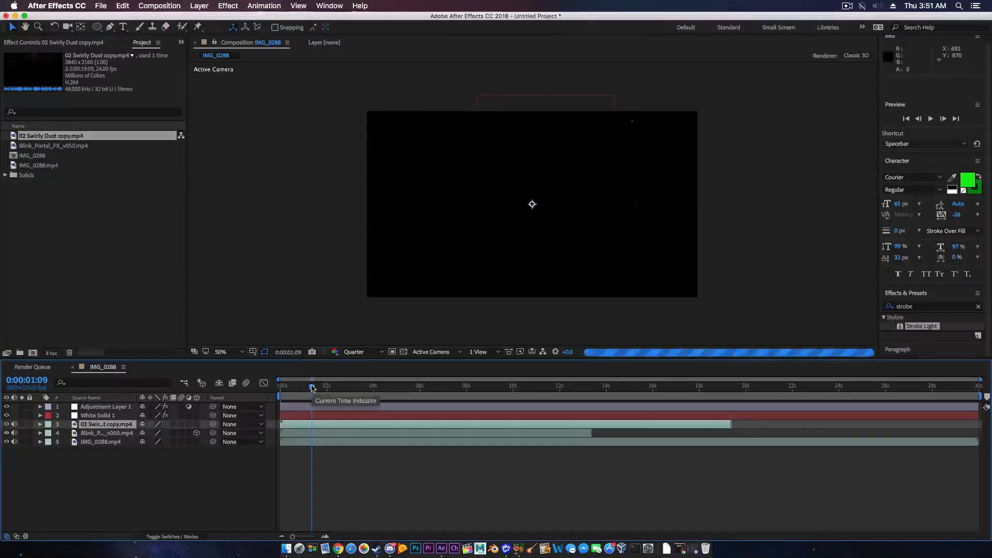
Step: Set the swirly dust layer's blending mode to Add
right_click(104, 425)
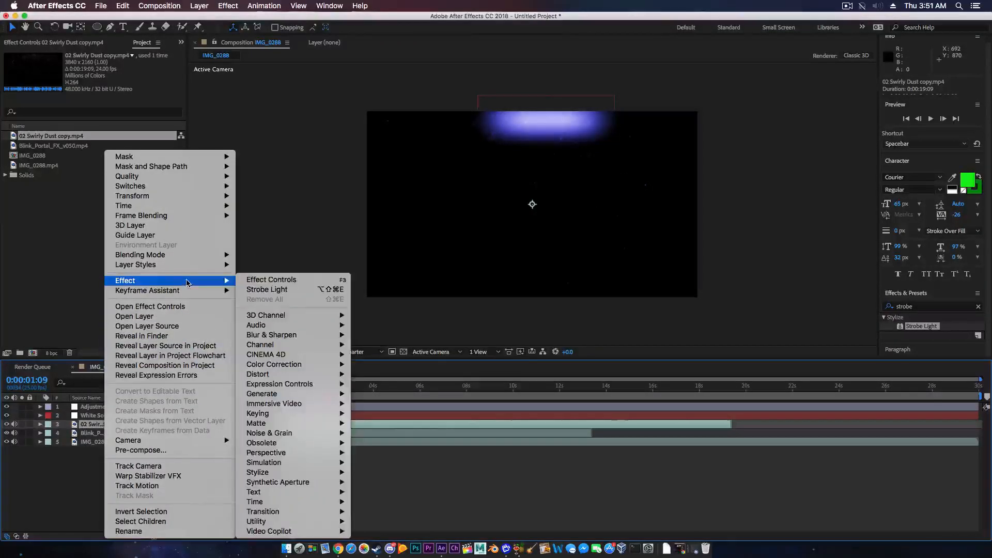
mouse_move(190, 256)
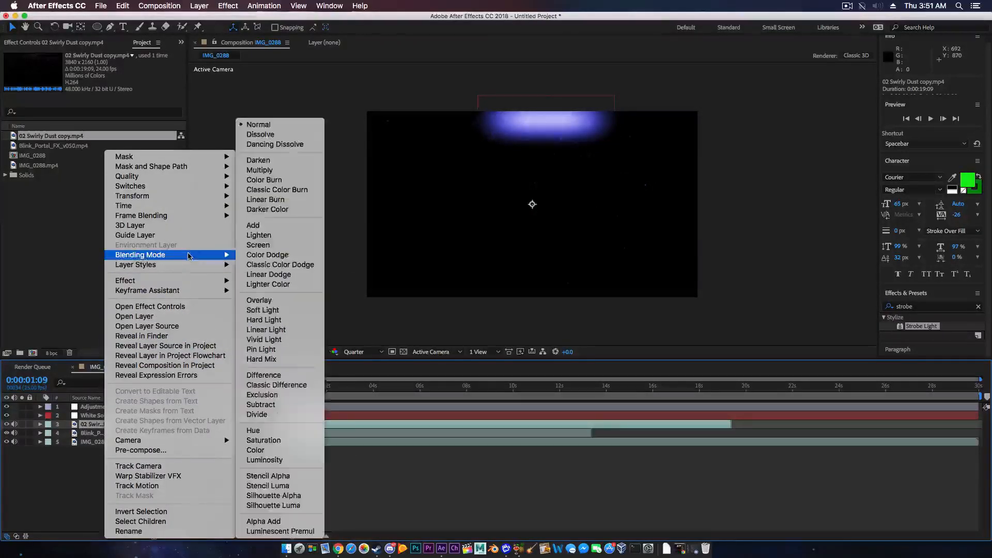
click(283, 226)
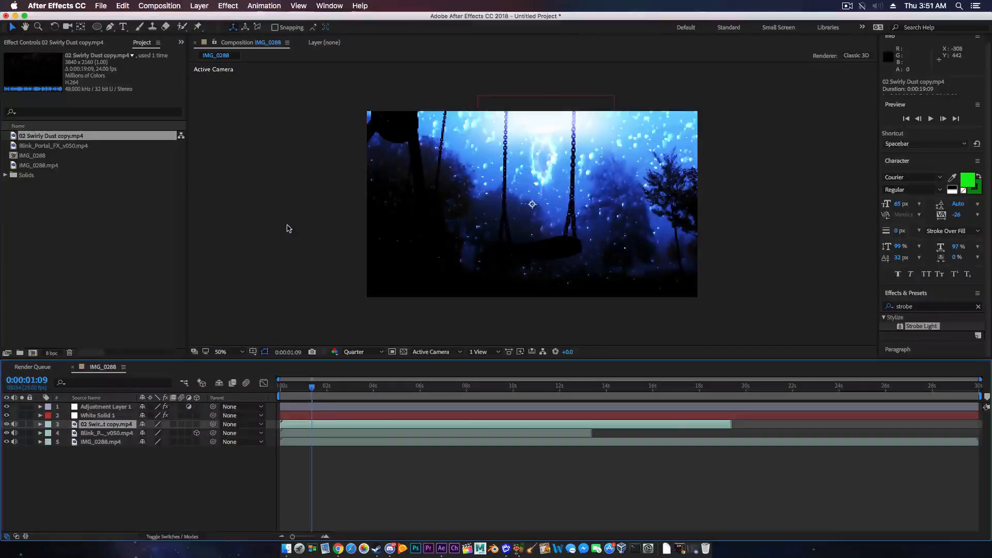
Step: Lower the swirly dust layer's Opacity to 29% and move the layer above Adjustment Layer 1
click(40, 424)
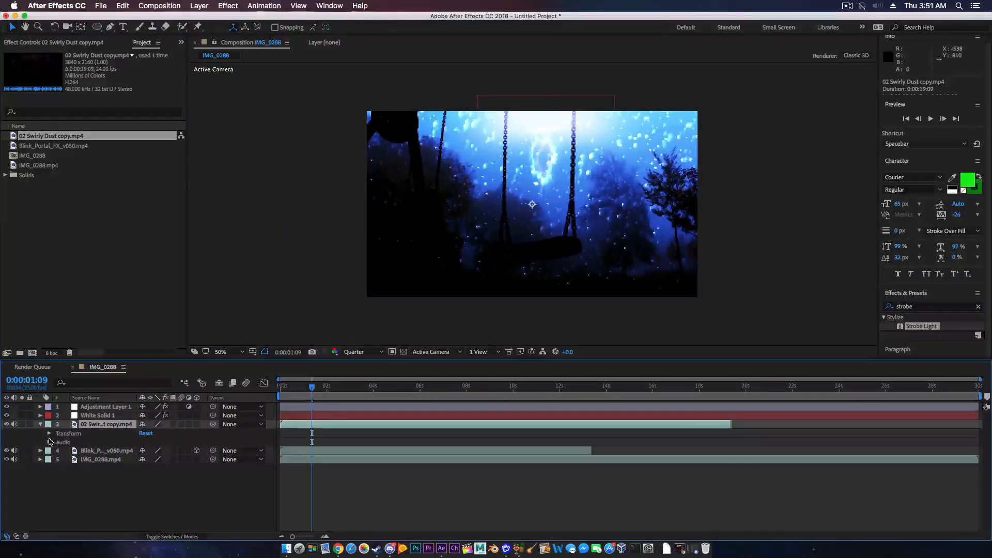
click(49, 434)
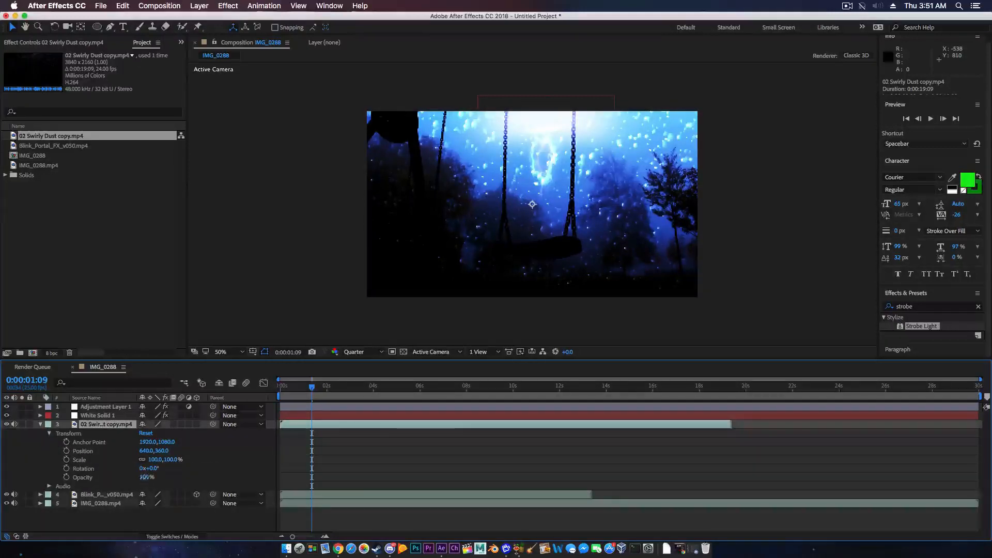
drag(144, 477, 111, 482)
key(Return)
key(Return)
drag(100, 425, 99, 408)
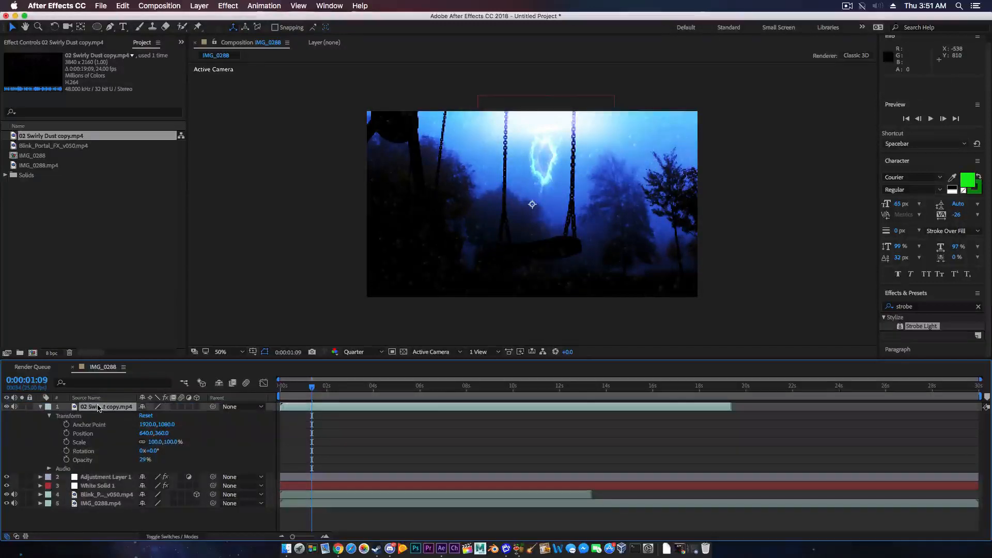
Step: Apply the Curves effect to the swirly dust and bow its RGB curve slightly upward, checking the look at 0:00:02:21
click(925, 308)
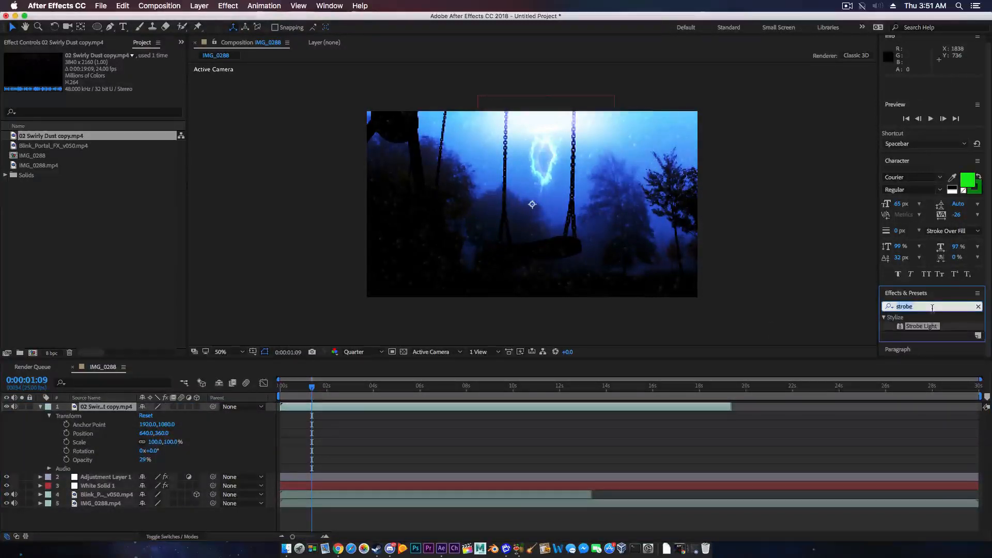
text(curv)
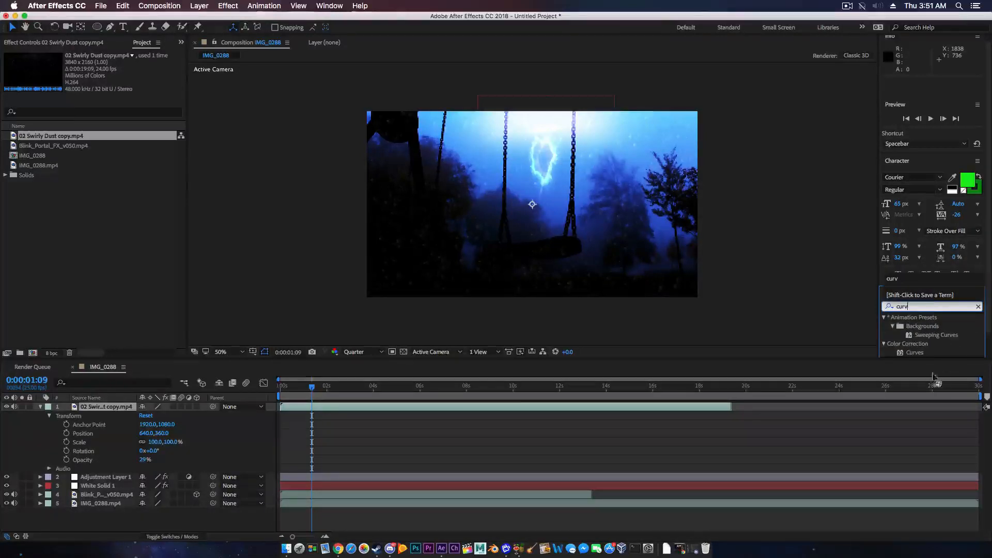
drag(914, 355, 111, 409)
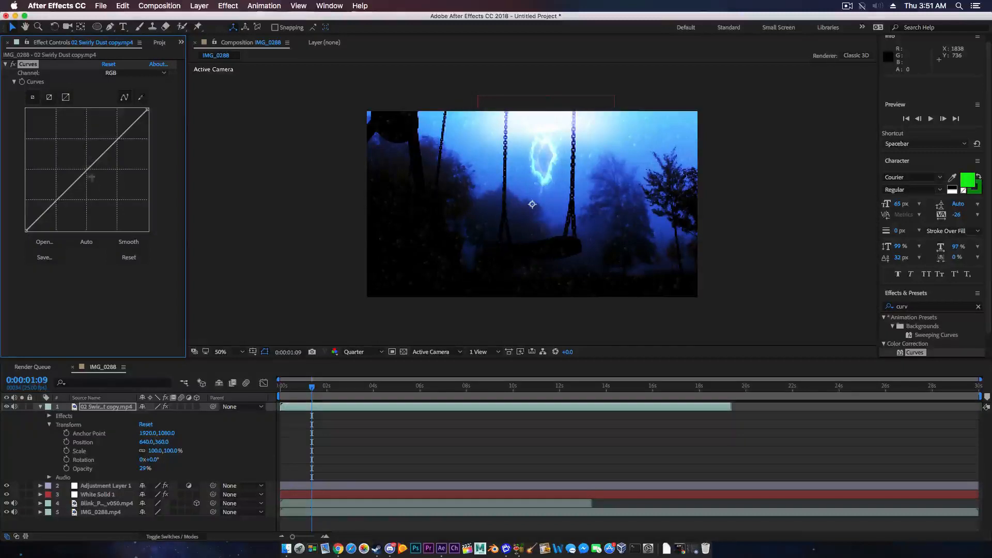
drag(87, 171, 79, 164)
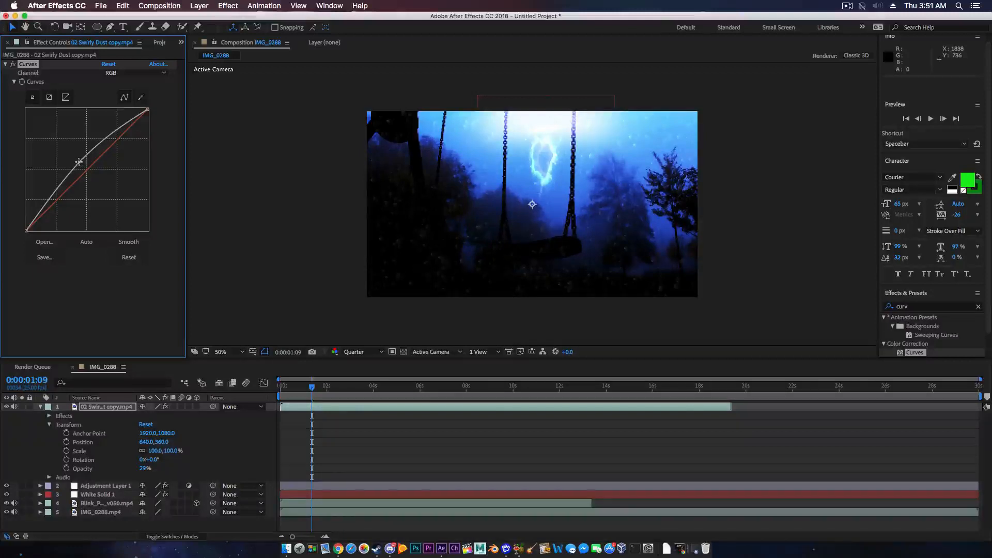
click(129, 256)
click(312, 388)
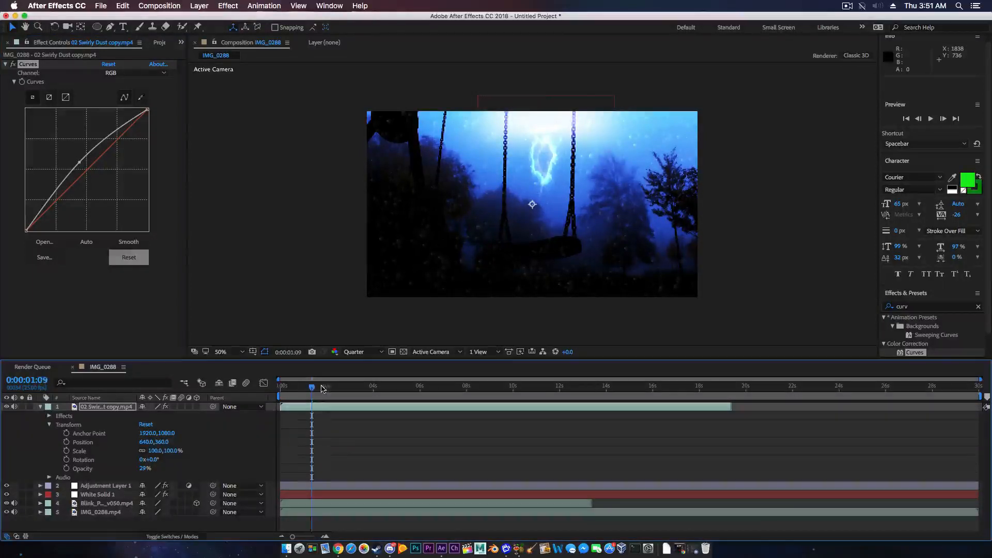
drag(340, 389, 346, 388)
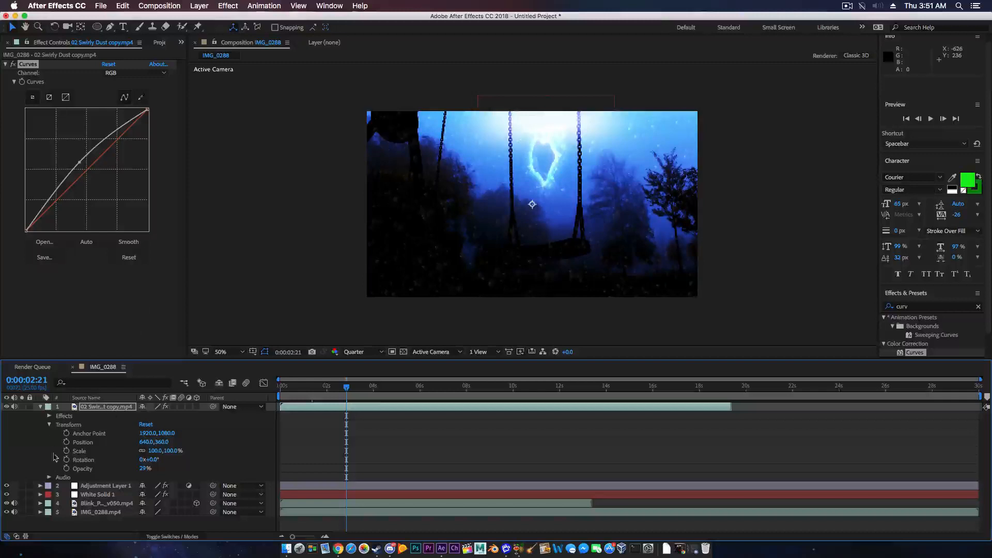
Step: Move the swirly dust layer between Adjustment Layer 1 and White Solid 1 and check the frame at 0:00:01:07
click(41, 408)
drag(101, 408, 99, 422)
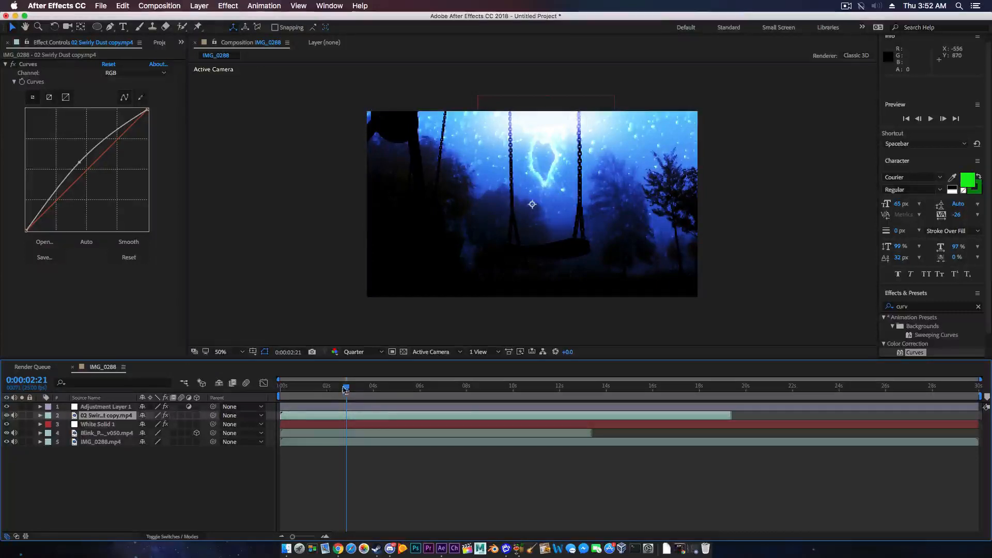
drag(345, 389, 310, 392)
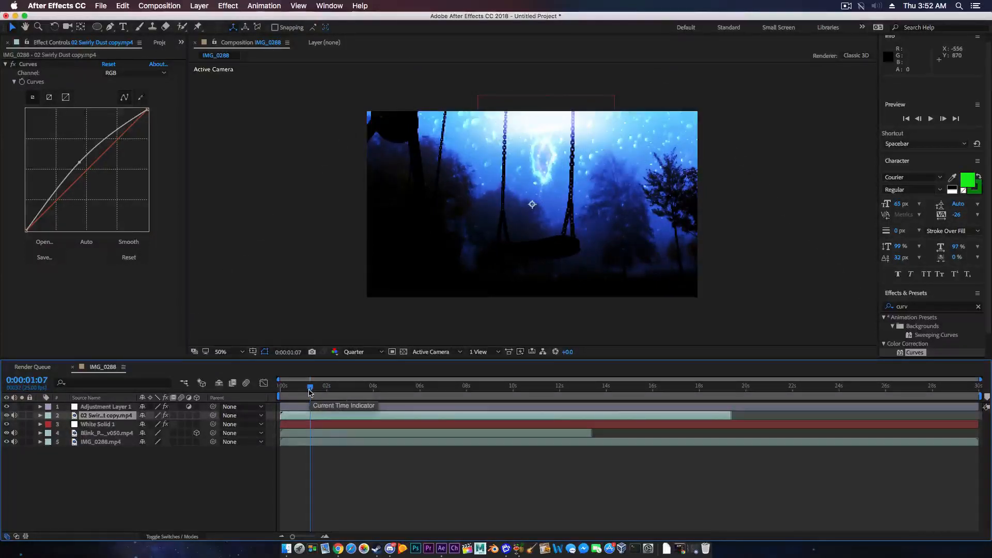
Step: Make the swirly dust a 3D layer and reduce its Scale to 33% on all axes
click(197, 416)
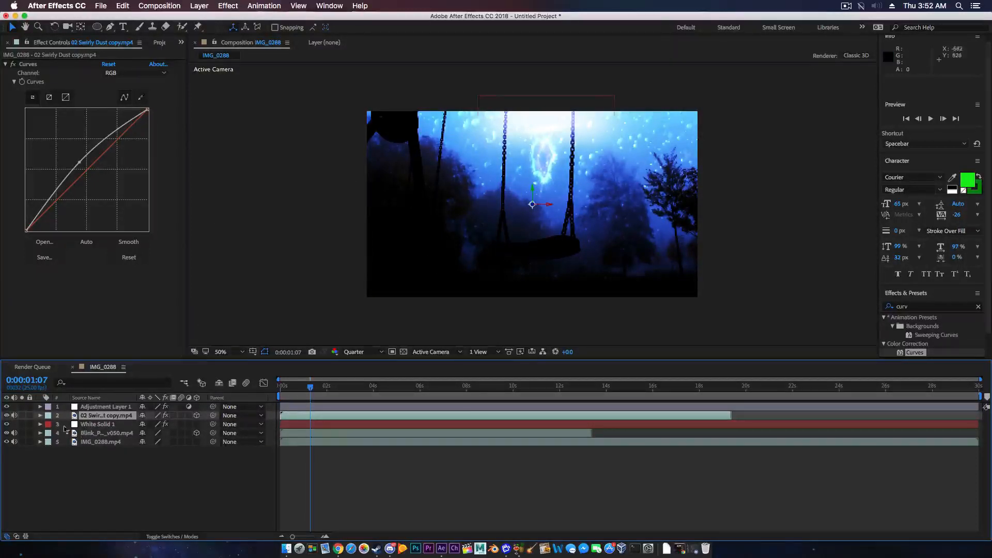
click(89, 420)
key(s)
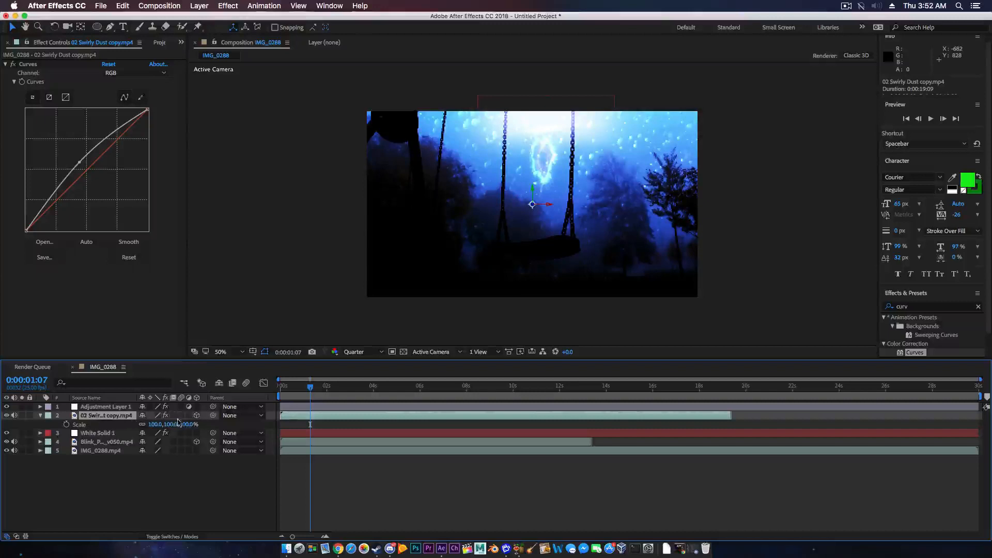
drag(178, 421, 154, 426)
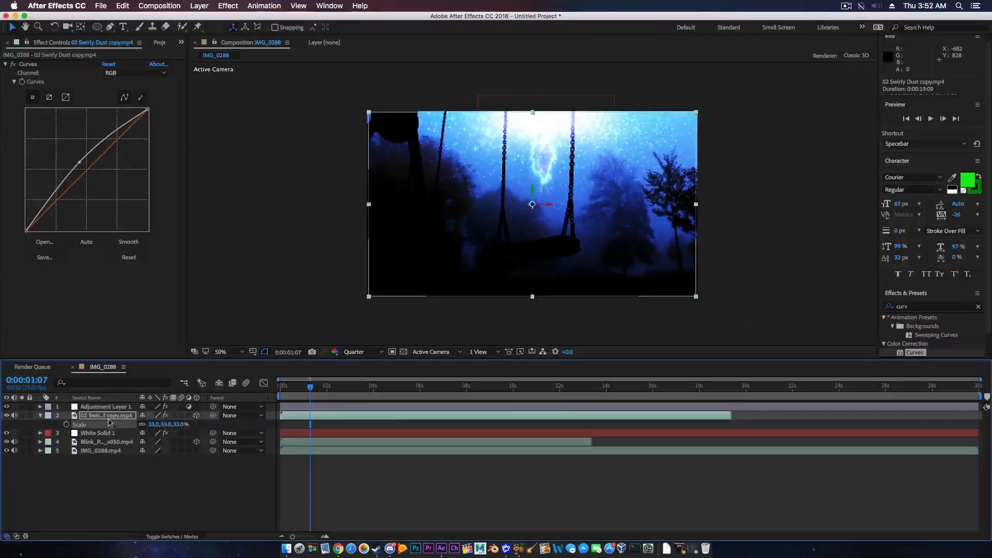
Step: Rotate the swirly dust 15° around Y, shift it to about 488.6, 331.3, and stretch its vertical Scale to about 38.9%
key(p)
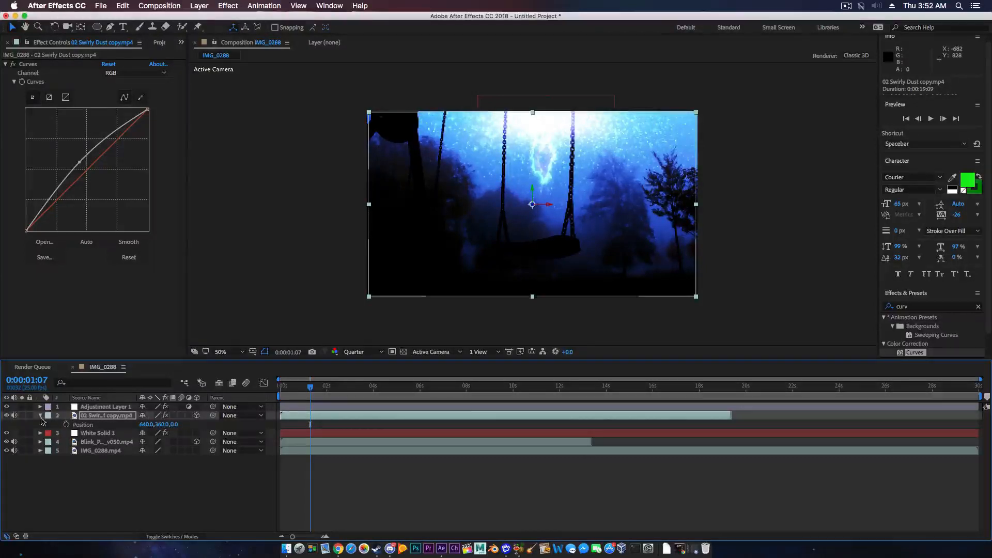
click(41, 416)
click(41, 416)
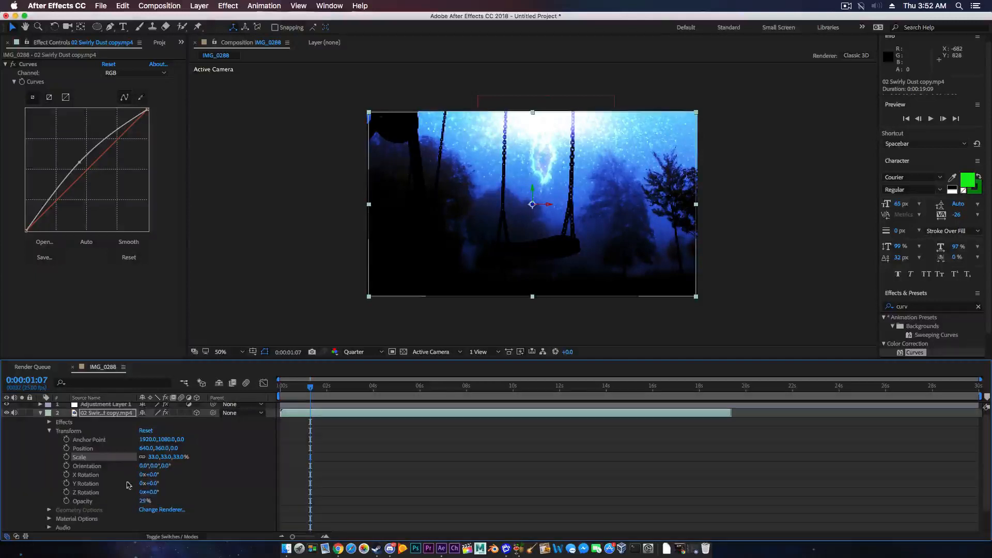
drag(150, 493, 157, 484)
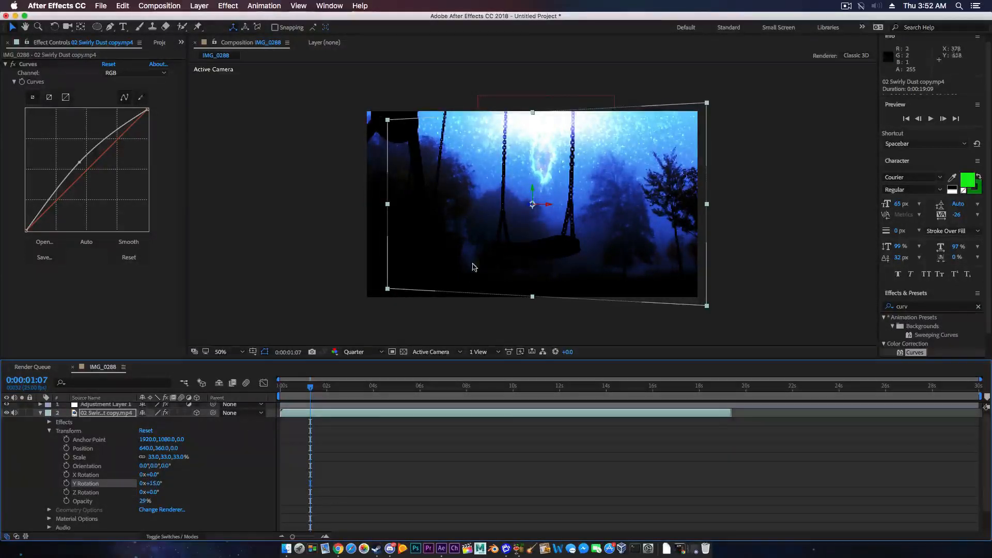
drag(608, 236, 564, 227)
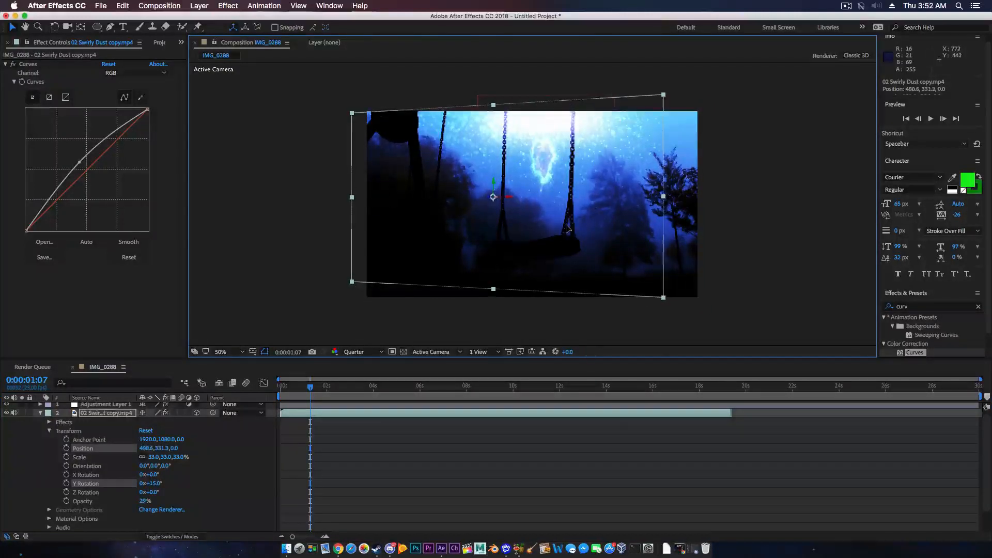
drag(493, 295, 492, 305)
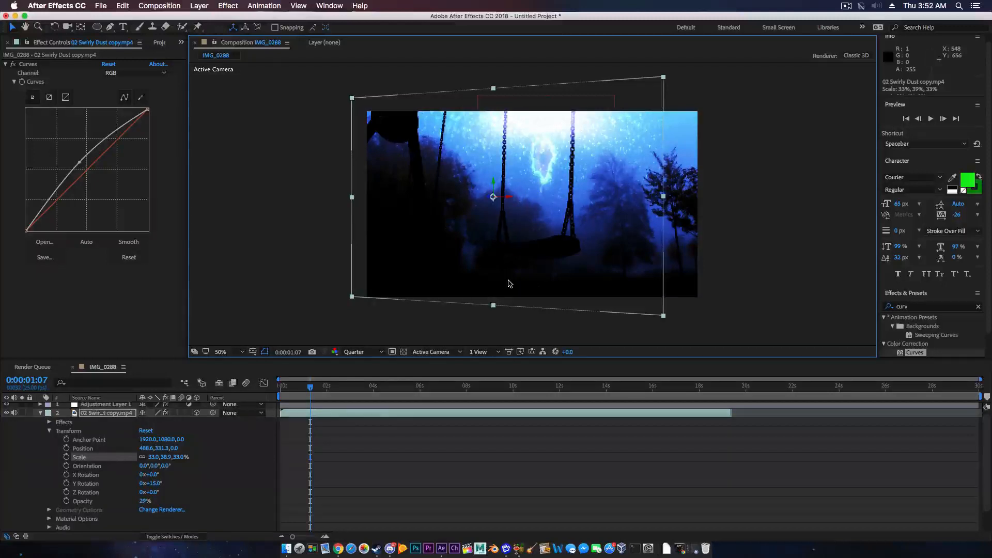
Step: Duplicate the swirly dust layer and set the duplicate's Y Rotation to -27°
key(super+d)
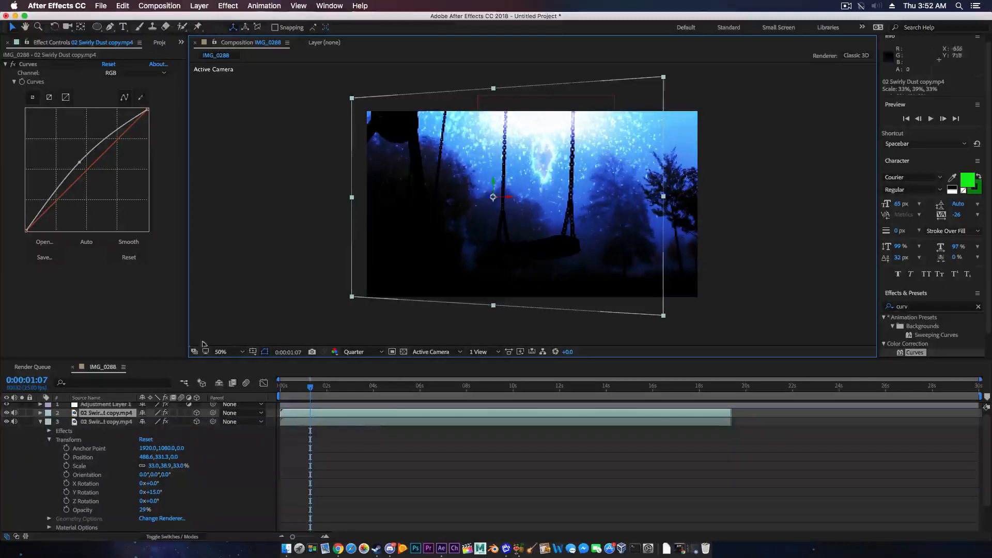
click(41, 413)
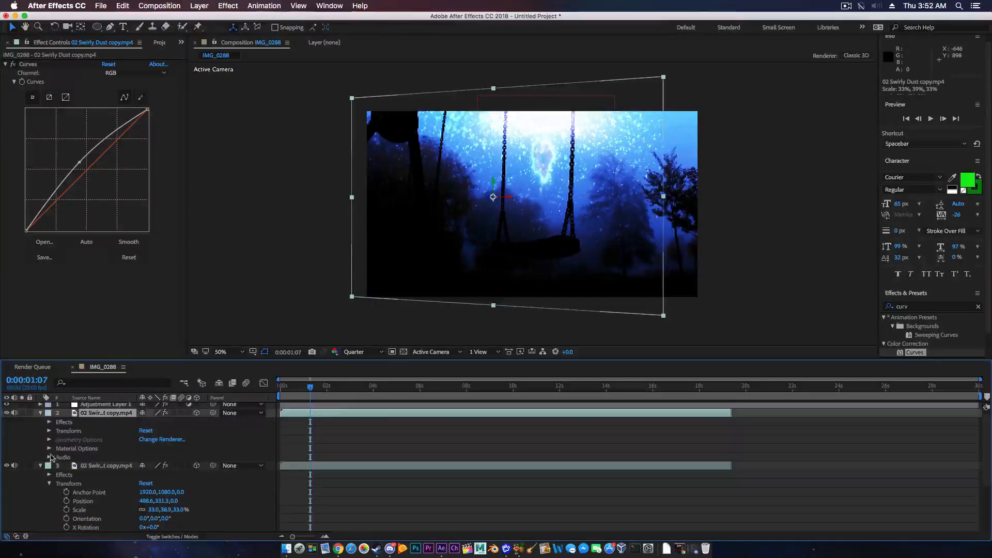
click(49, 431)
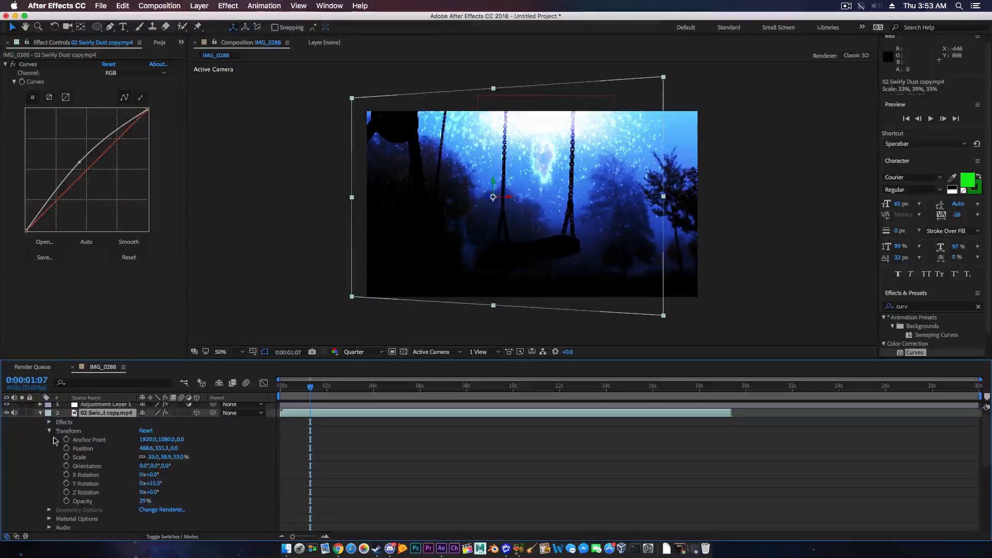
drag(154, 483, 139, 480)
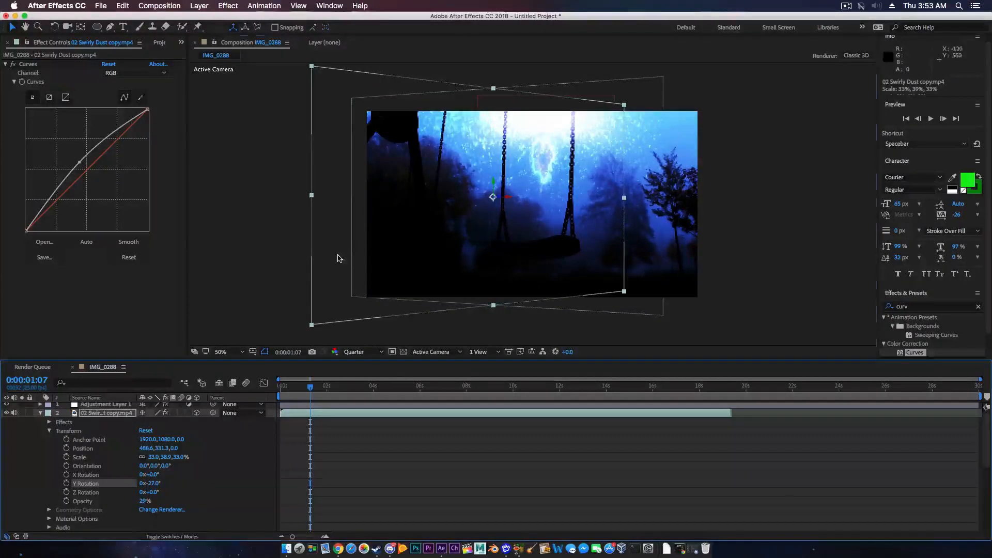
Step: Move the duplicated dust layer to about 845.8, 365.0, resize it to about 30.8, 38.8, 33.0%, and select the original dust layer
drag(345, 248, 444, 261)
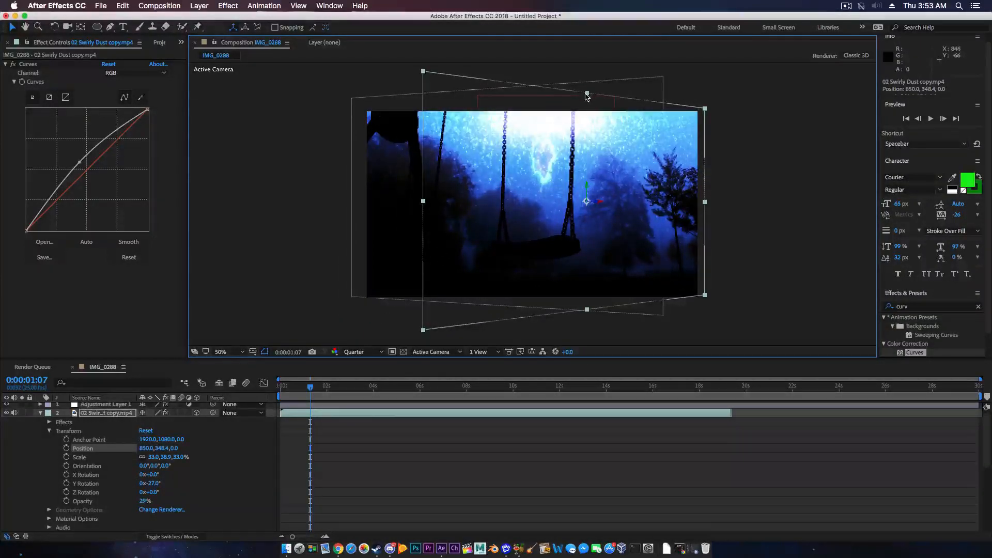
drag(587, 94, 584, 110)
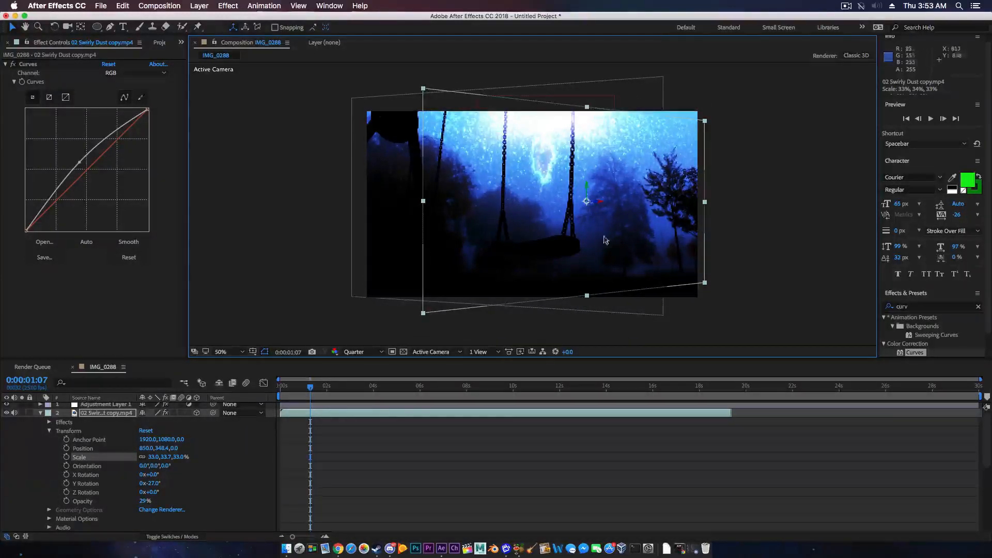
drag(620, 237, 620, 240)
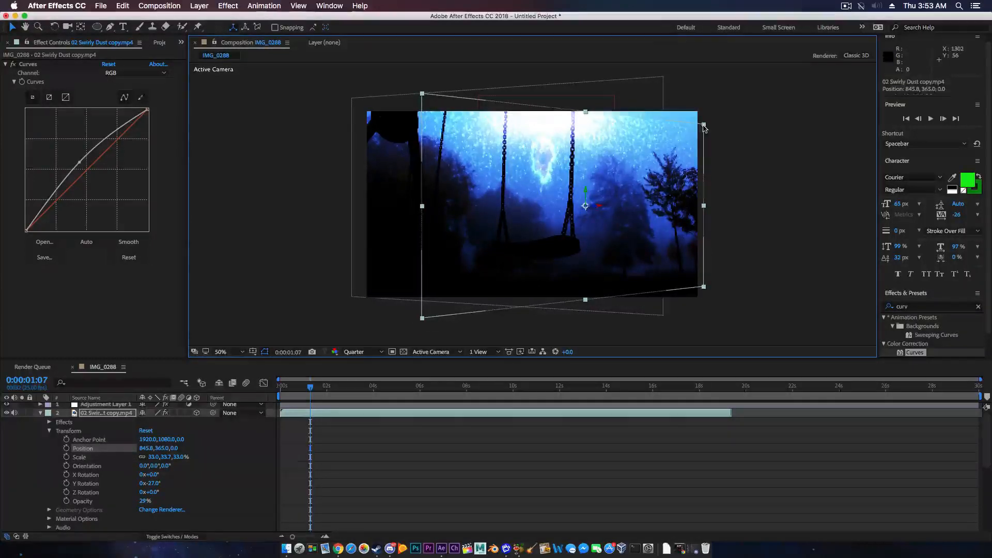
drag(704, 125, 697, 115)
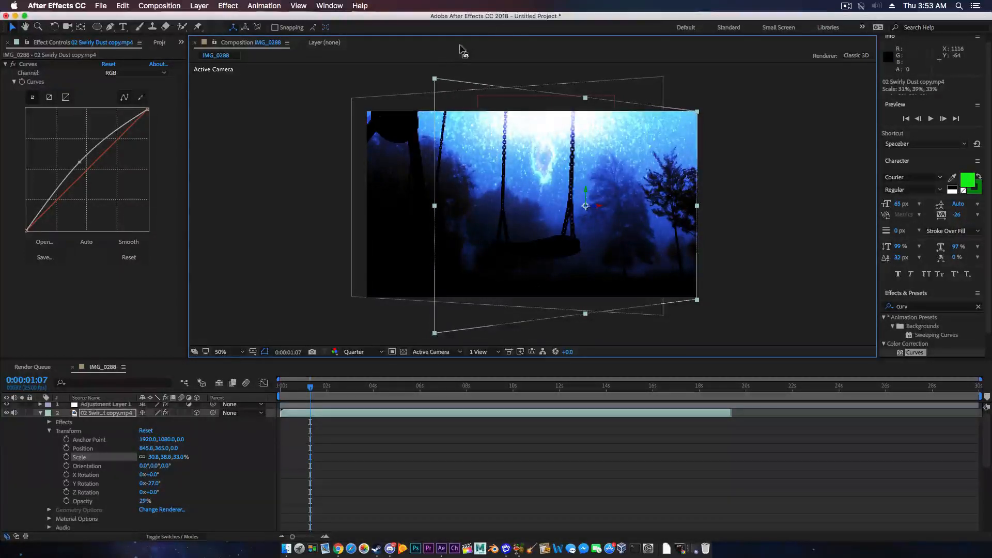
click(413, 100)
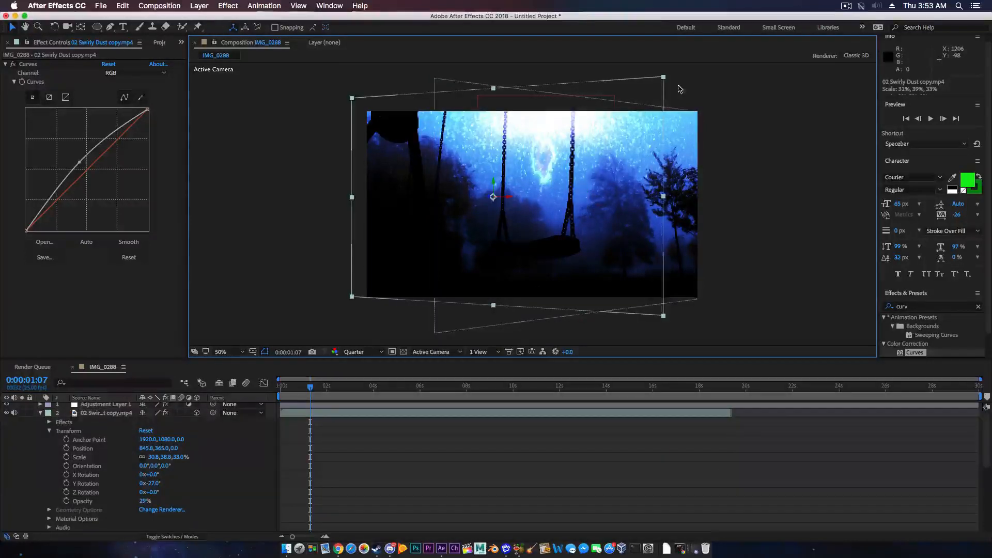
Step: Resize the original dust layer to about 34.4, 36.0, 33.0% and move it to about 480.7, 351.1
drag(664, 77, 671, 89)
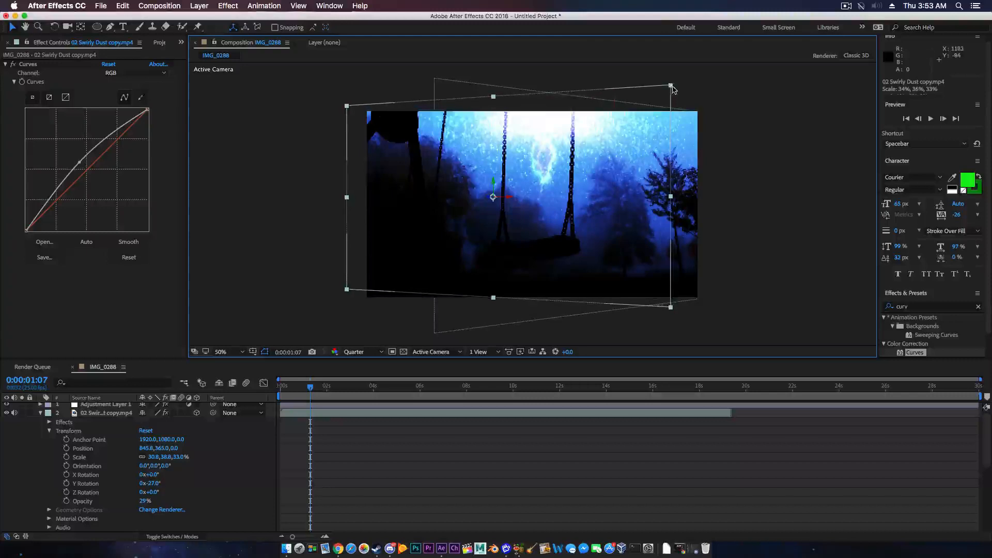
mouse_move(504, 257)
mouse_down()
mouse_move(505, 268)
mouse_move(513, 259)
mouse_up()
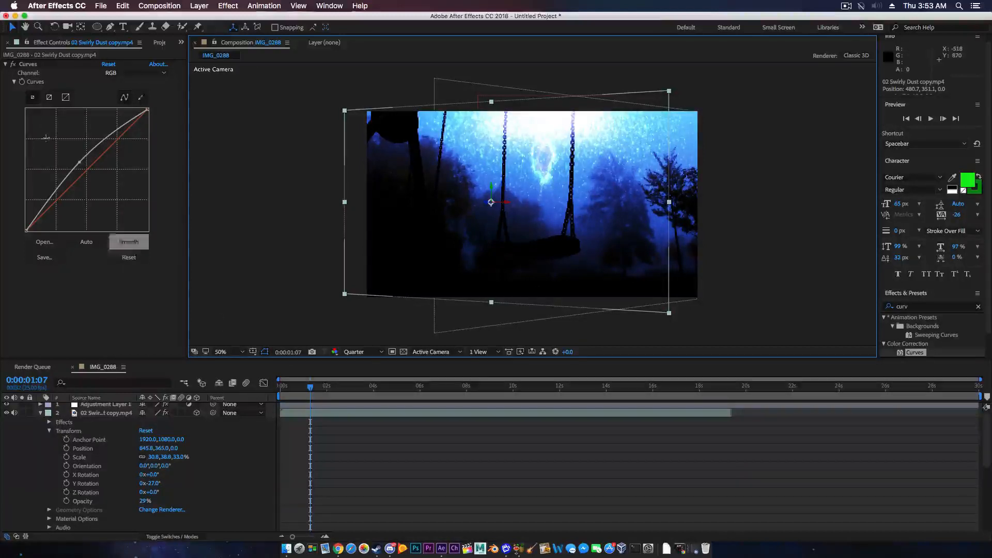
Step: Add another 02 Swirly Dust copy.mp4 beneath the adjustment layer and change its blending mode so its black background drops out
click(158, 44)
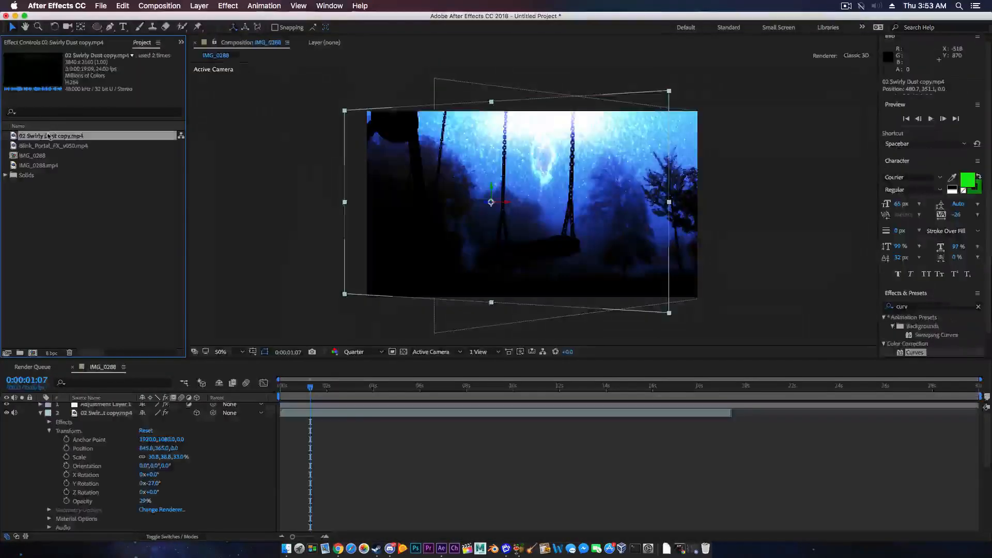
drag(52, 135, 113, 417)
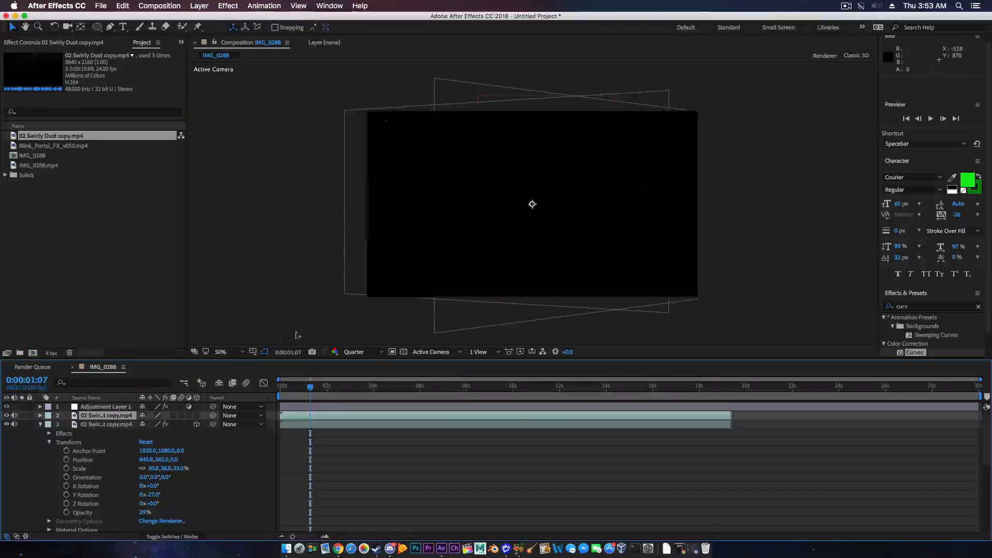
right_click(110, 416)
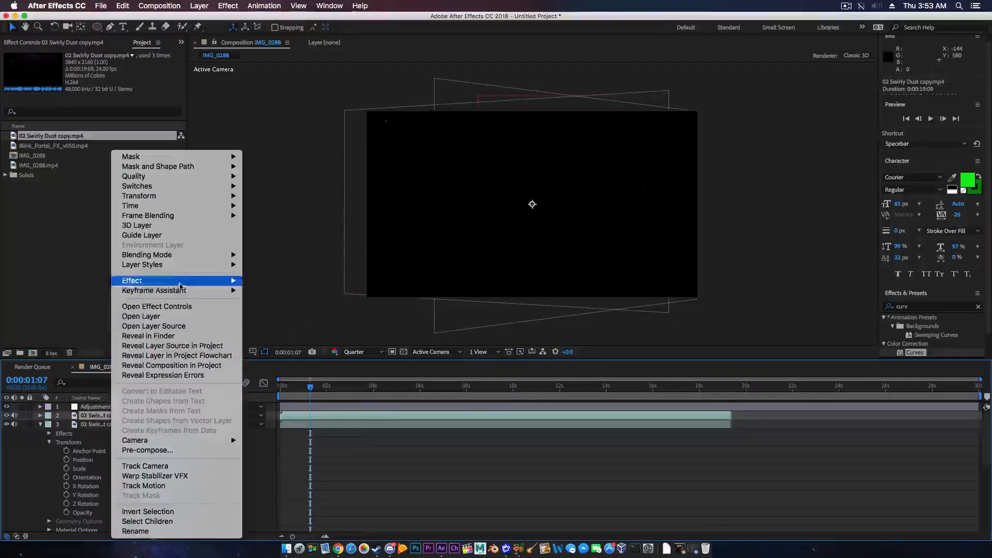
mouse_move(181, 258)
click(263, 231)
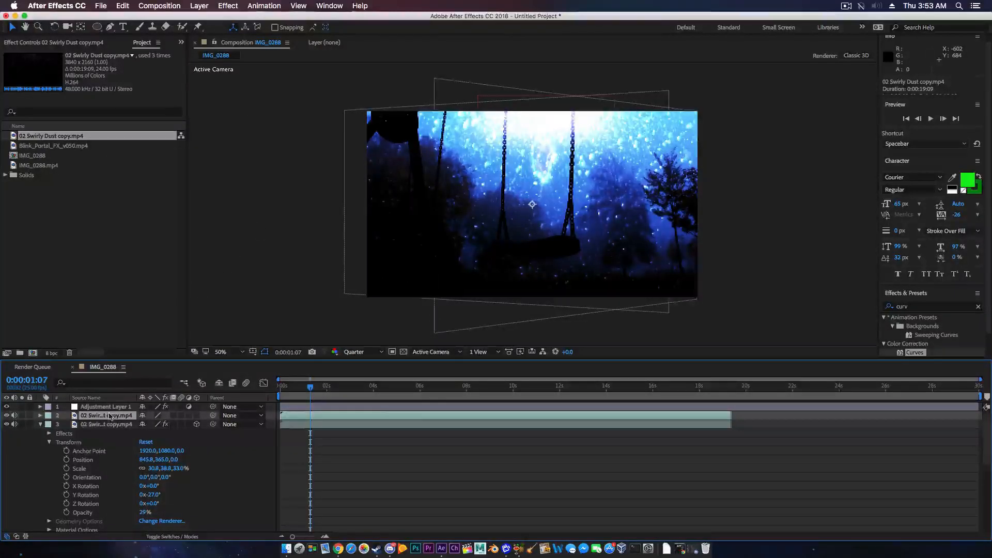
Step: Scale the newly added flat dust layer to 38% and set its Opacity to 16%
key(s)
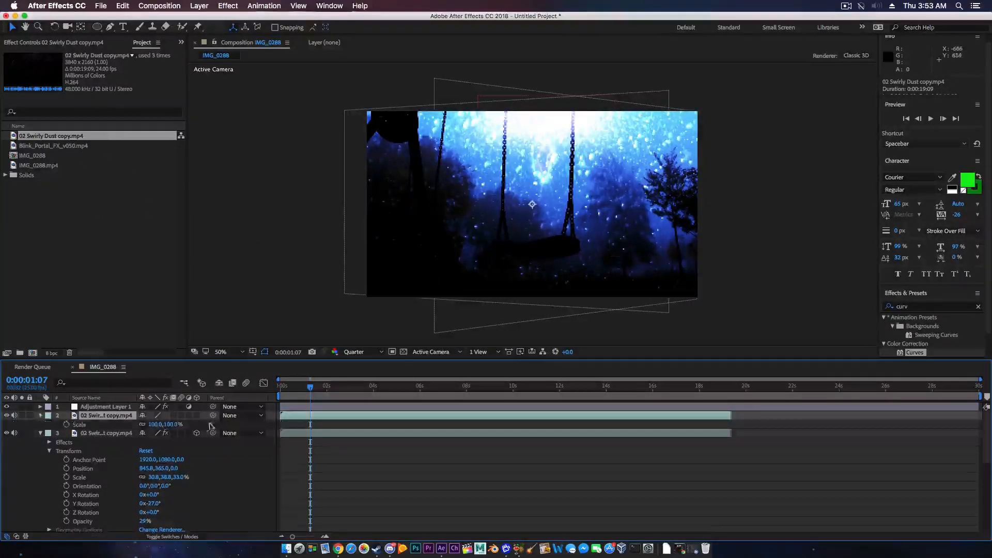
drag(170, 425, 140, 424)
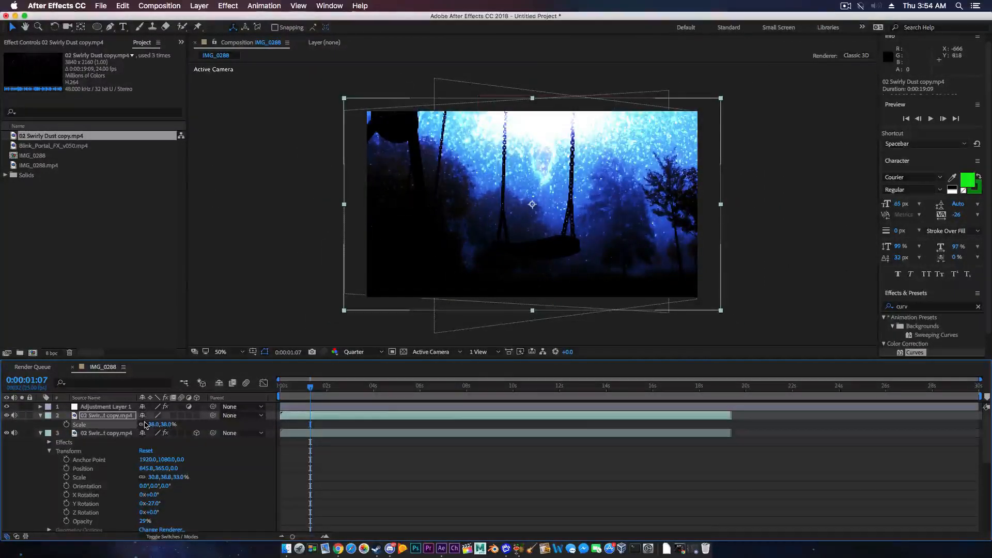
click(41, 416)
click(41, 416)
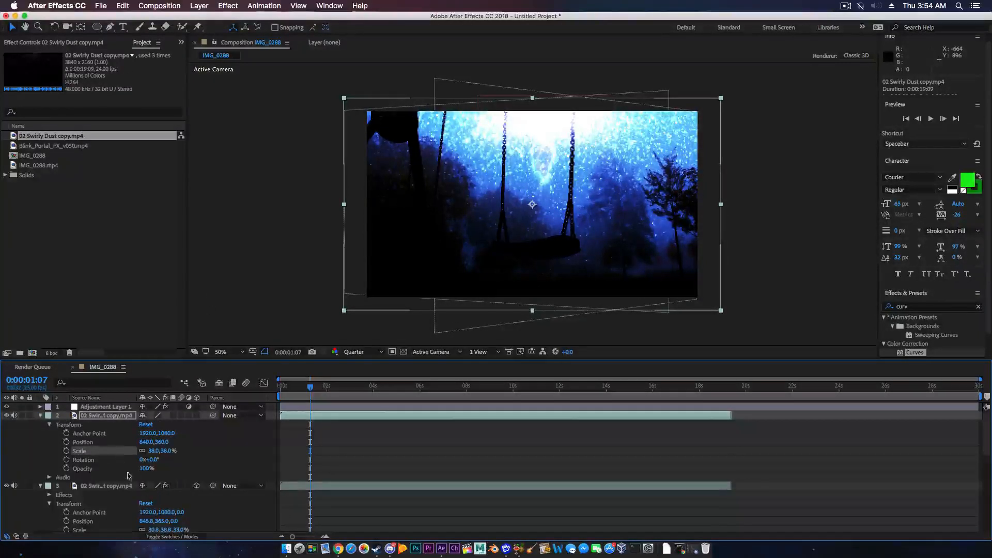
drag(147, 469, 16, 449)
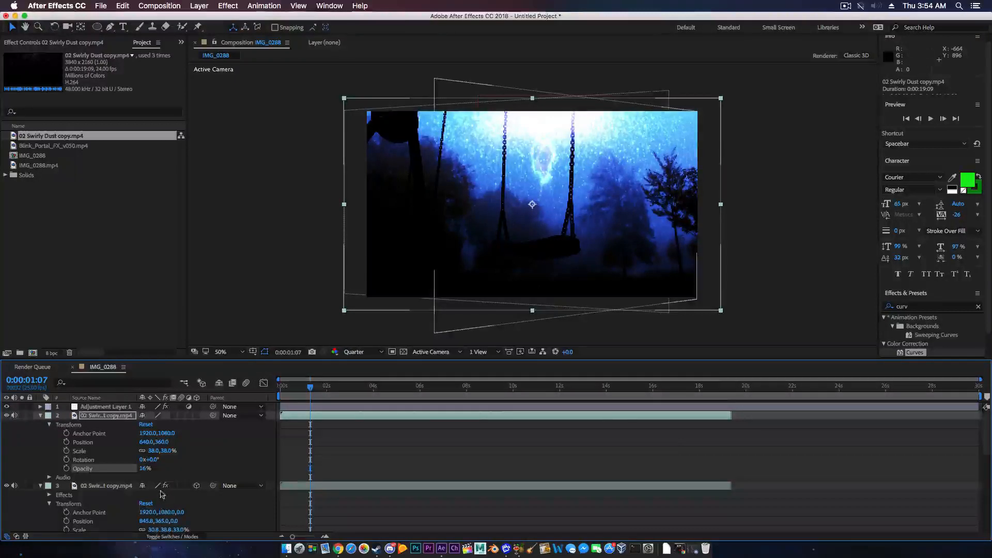
Step: Set the Opacity of the dust layer rotated -27° to 24% and preview the composition
scroll(151, 501, down, 4)
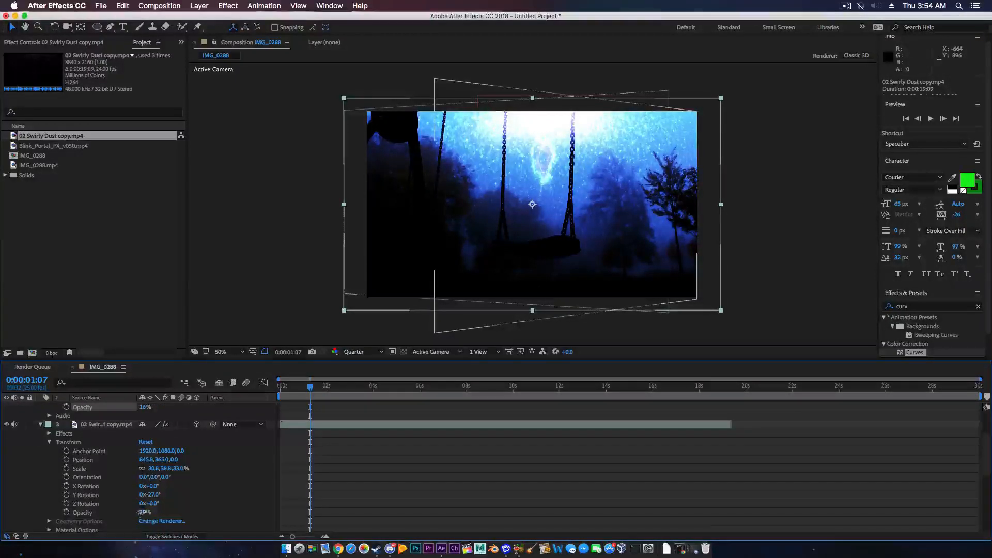
drag(144, 512, 128, 514)
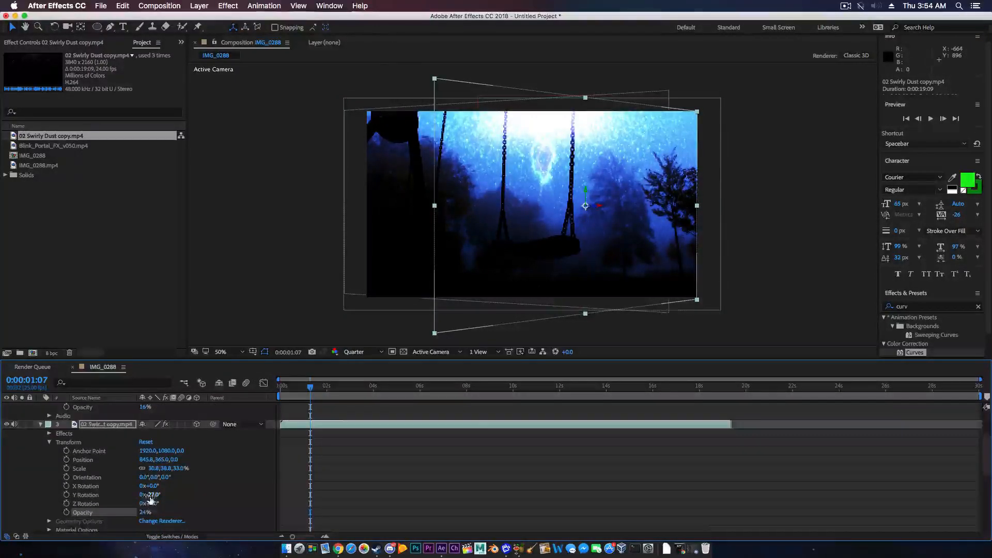
scroll(142, 509, down, 6)
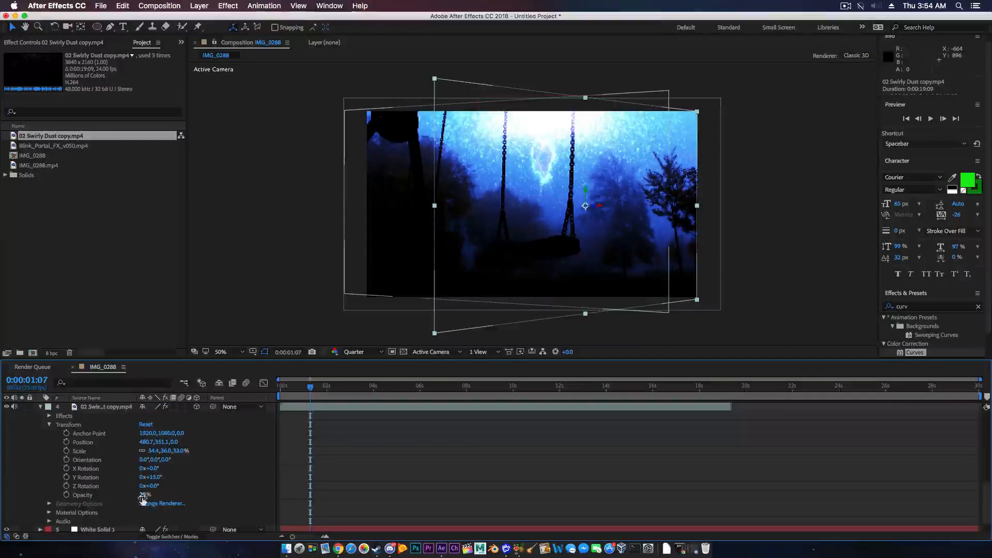
scroll(147, 494, up, 8)
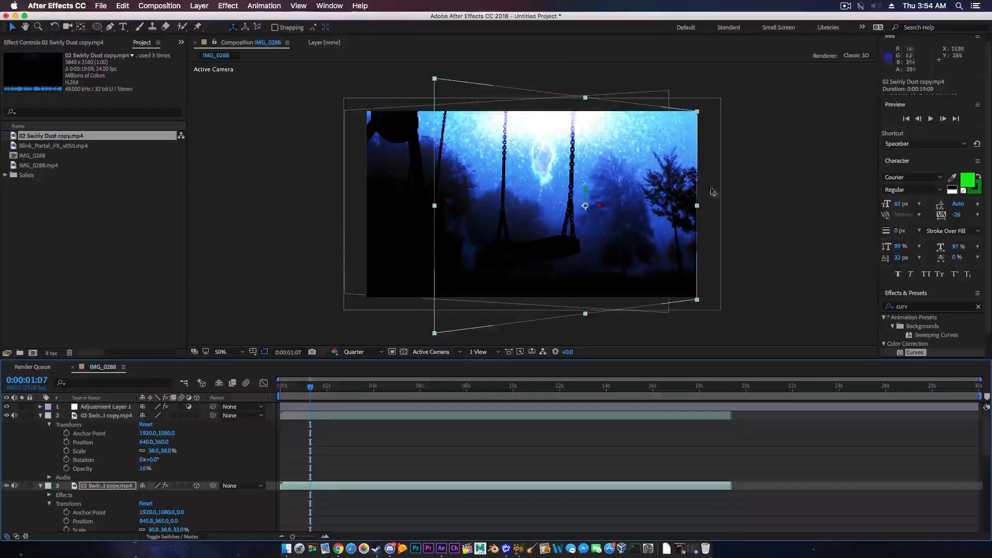
key(space)
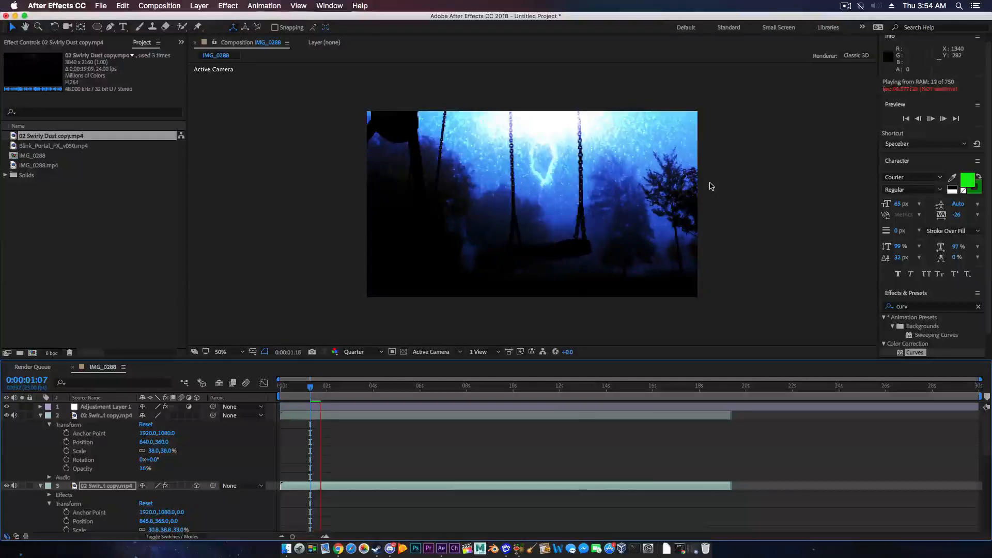
key(space)
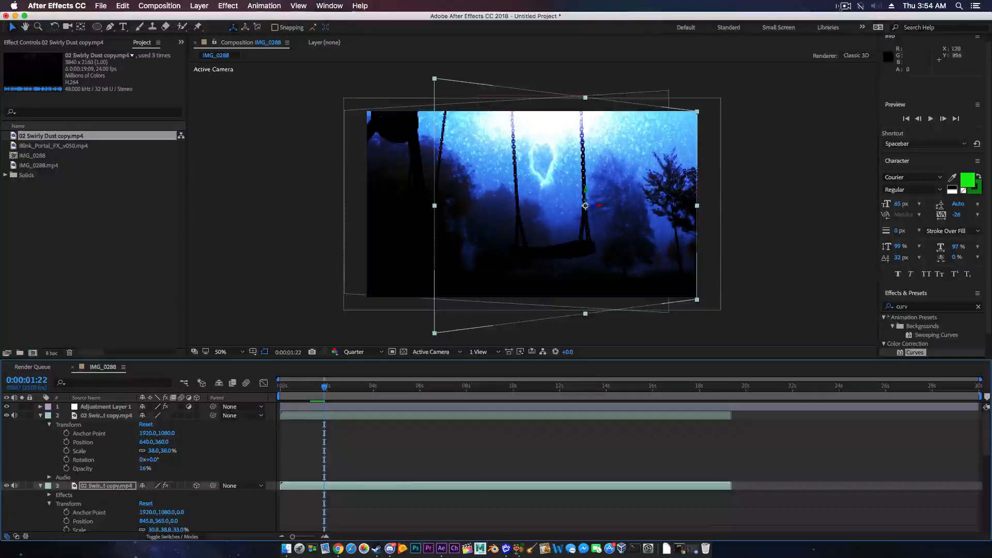
click(846, 7)
click(858, 40)
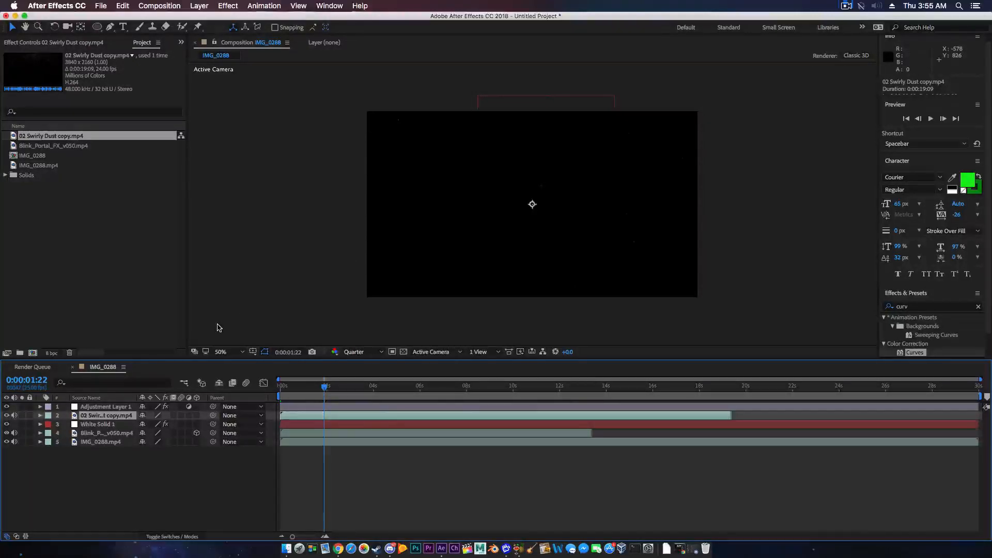
Step: Set the swirly dust layer's blending mode to Screen and reduce its Scale to 35%
right_click(109, 416)
mouse_move(196, 257)
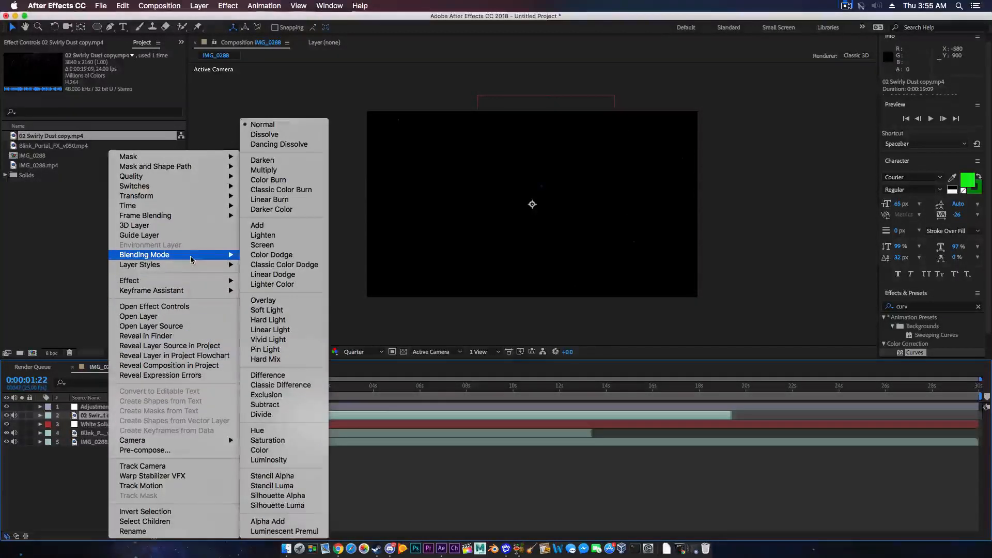
click(279, 247)
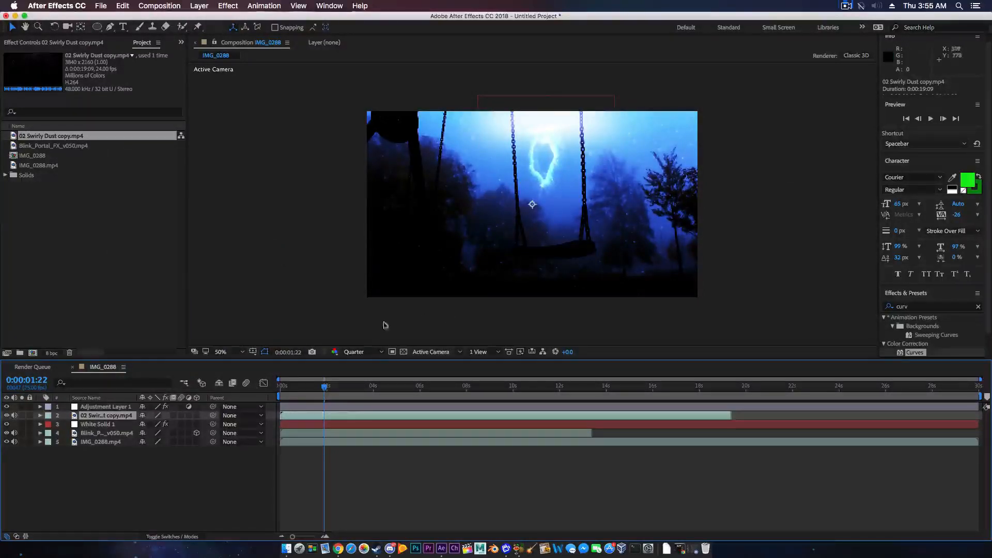
key(s)
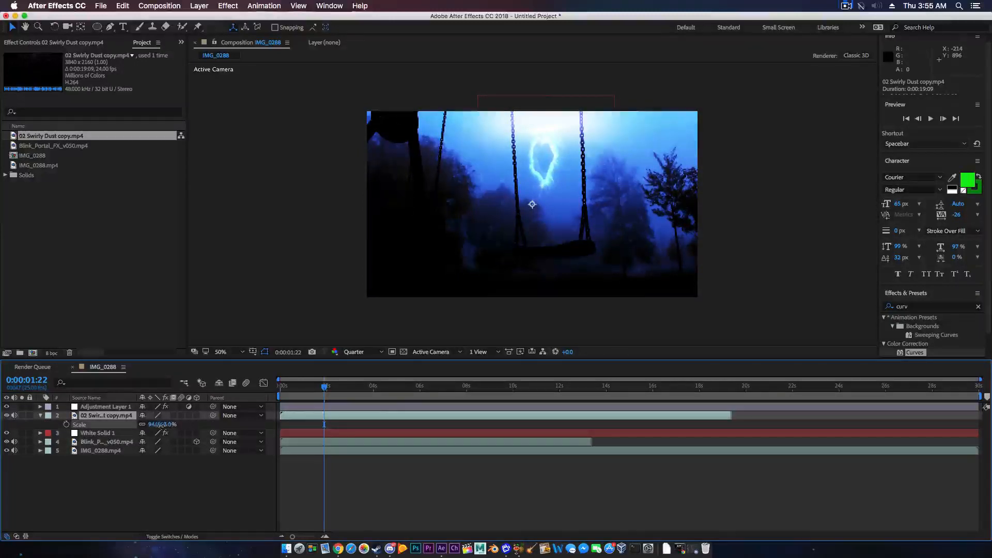
mouse_move(151, 425)
mouse_down()
mouse_move(175, 425)
mouse_move(142, 427)
mouse_up()
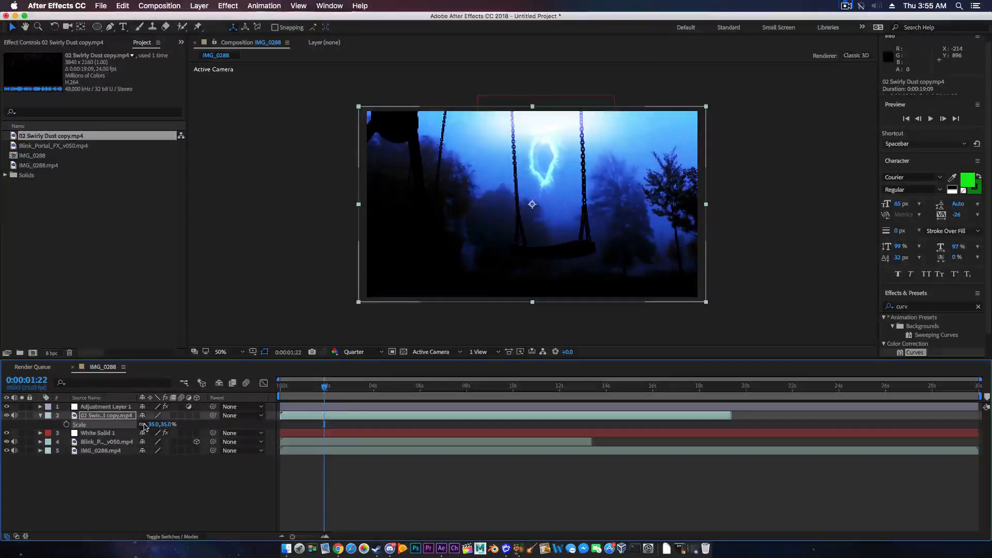
Step: Duplicate the dust layer as a 3D layer, set its Y Rotation to 22°, and move it to about 419, 362
key(super+d)
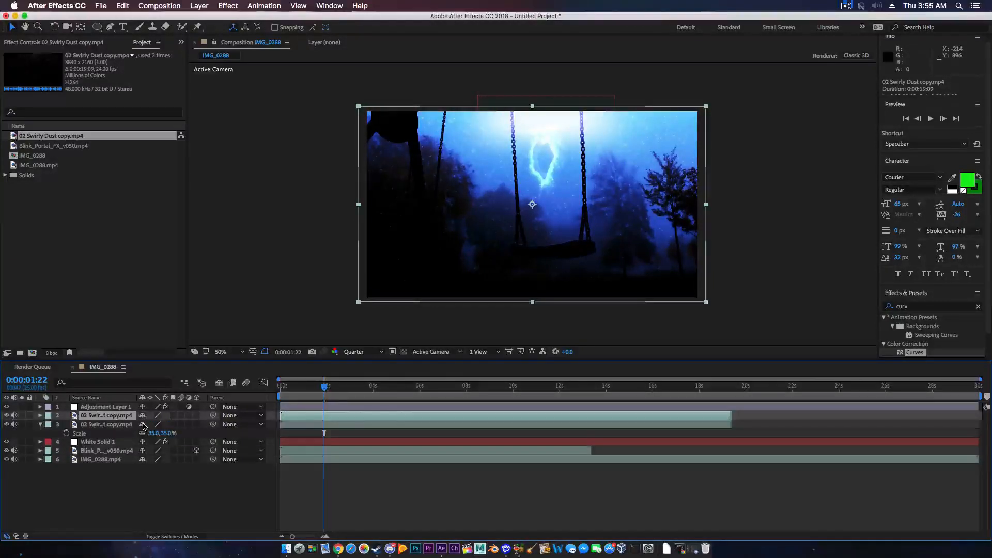
key(r)
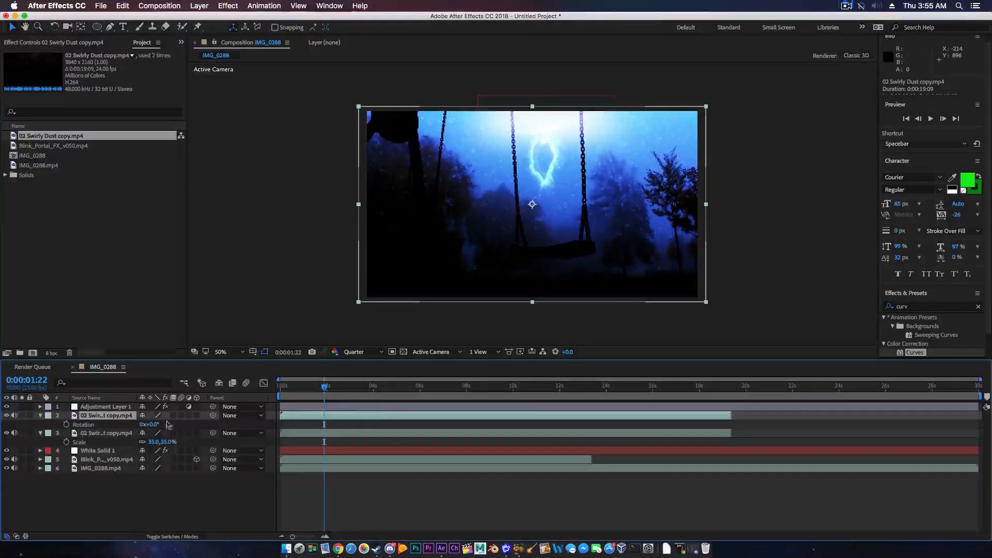
click(197, 416)
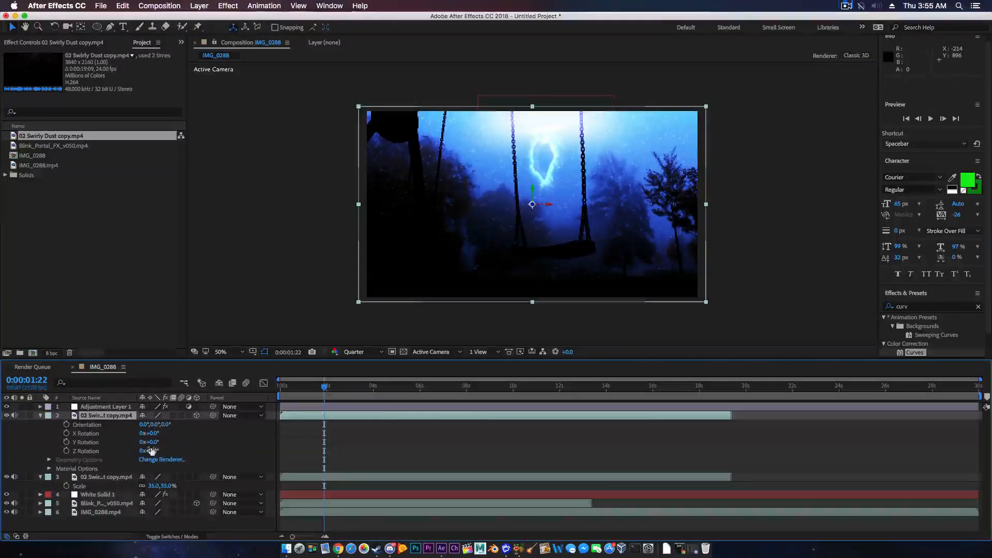
drag(155, 447, 226, 410)
drag(535, 261, 499, 257)
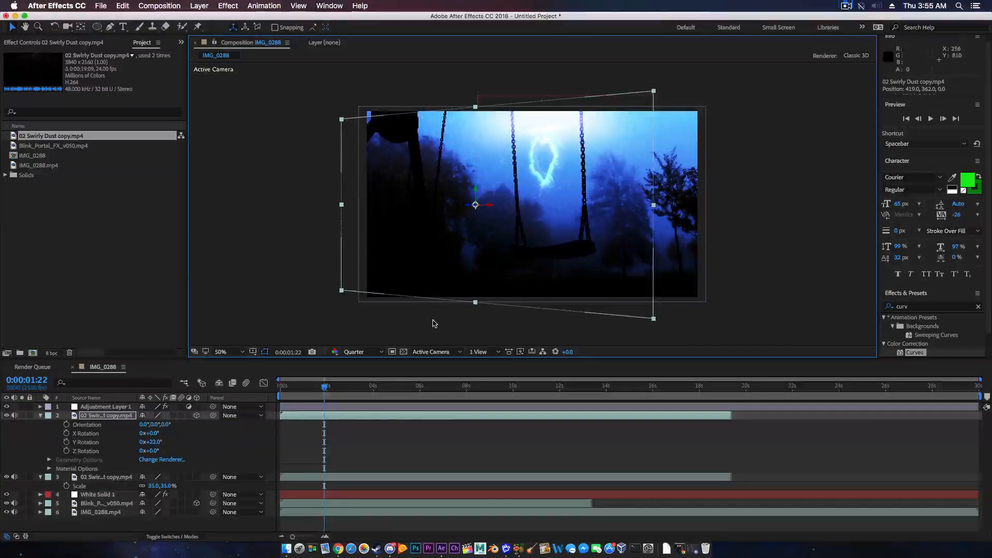
Step: Duplicate the flat 35% dust layer and place the copy directly beneath Adjustment Layer 1
click(100, 424)
click(103, 477)
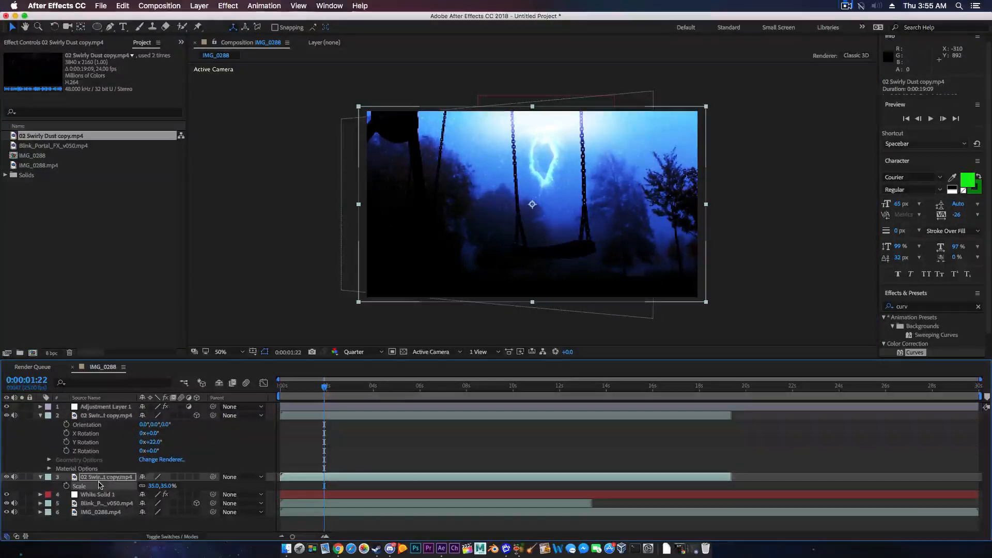
key(super+d)
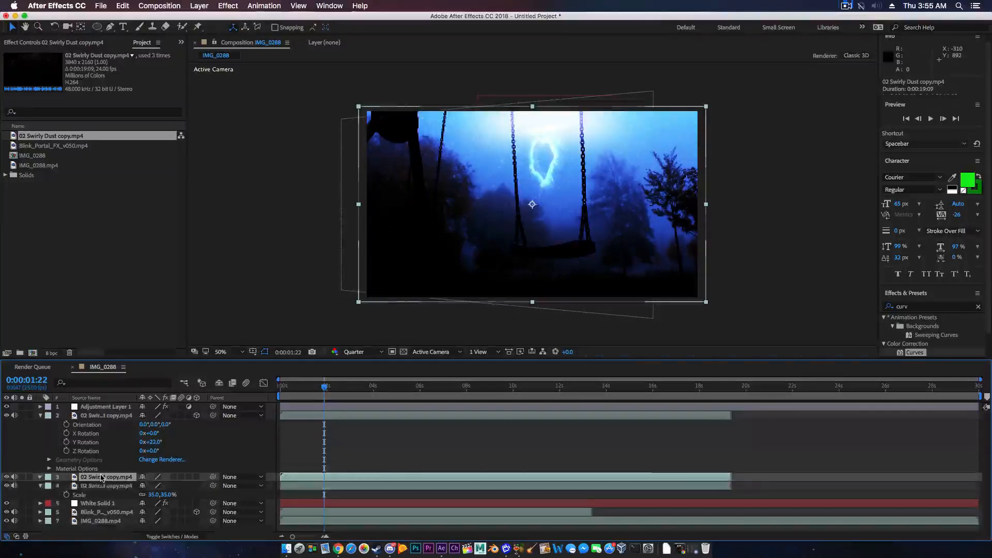
drag(105, 488, 117, 413)
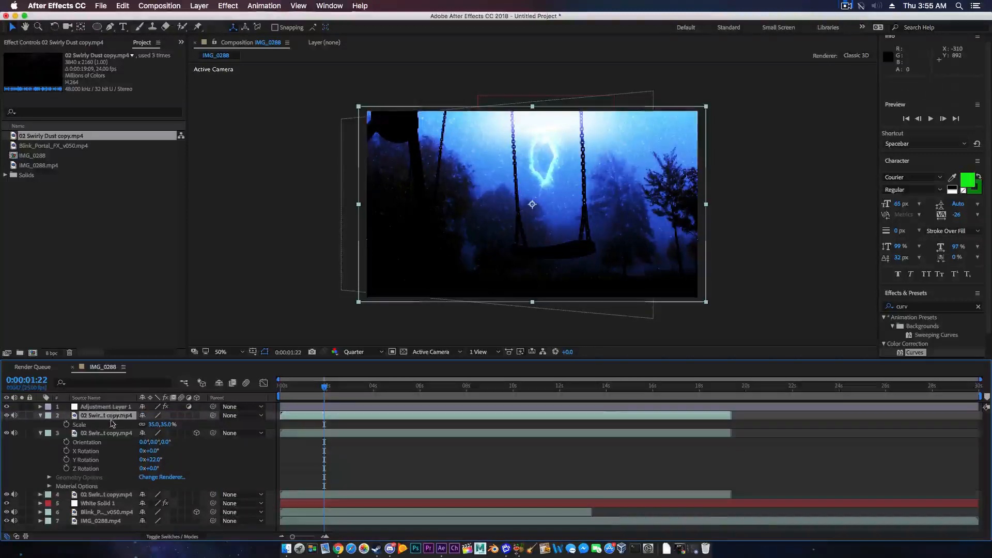
Step: Make the new dust copy a 3D layer and reduce its Scale to 15% on all axes
key(r)
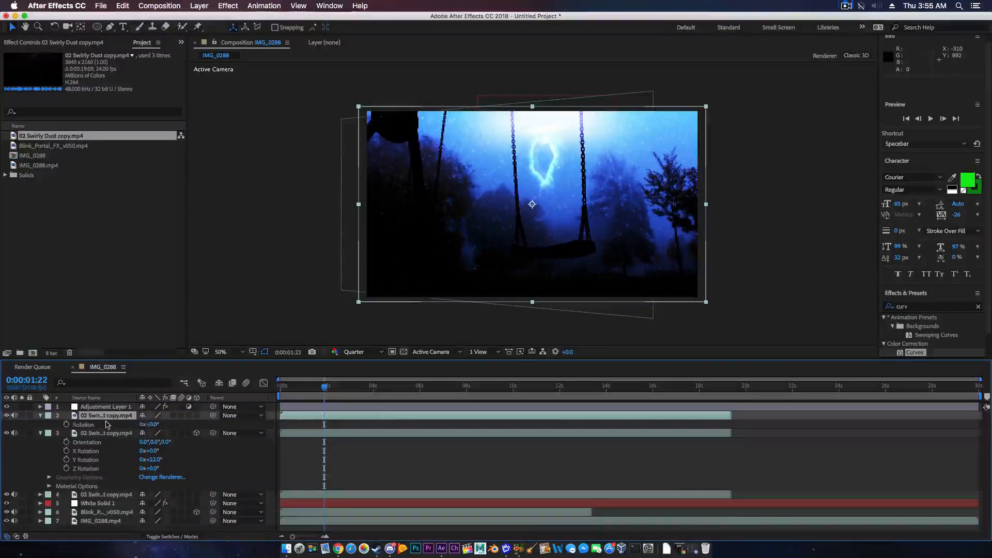
click(196, 416)
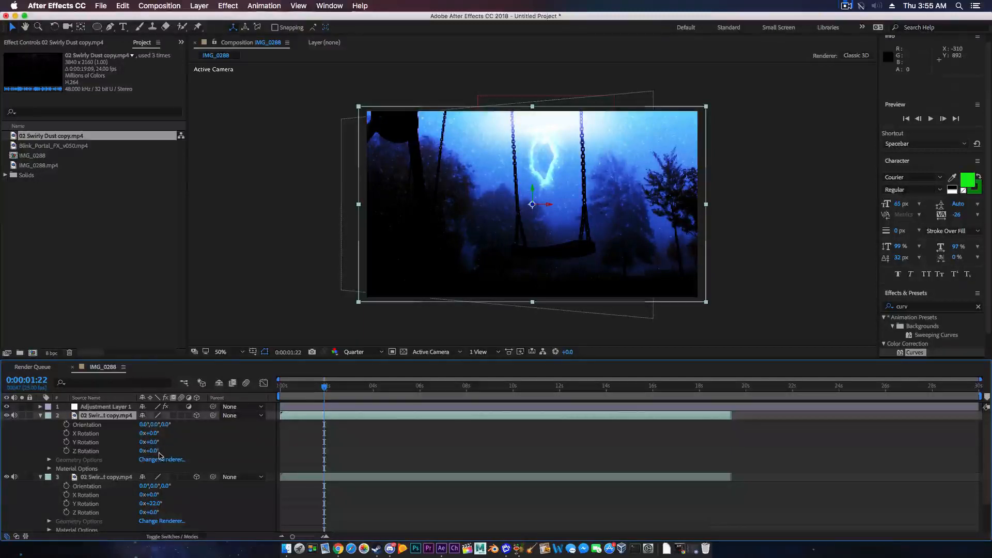
key(s)
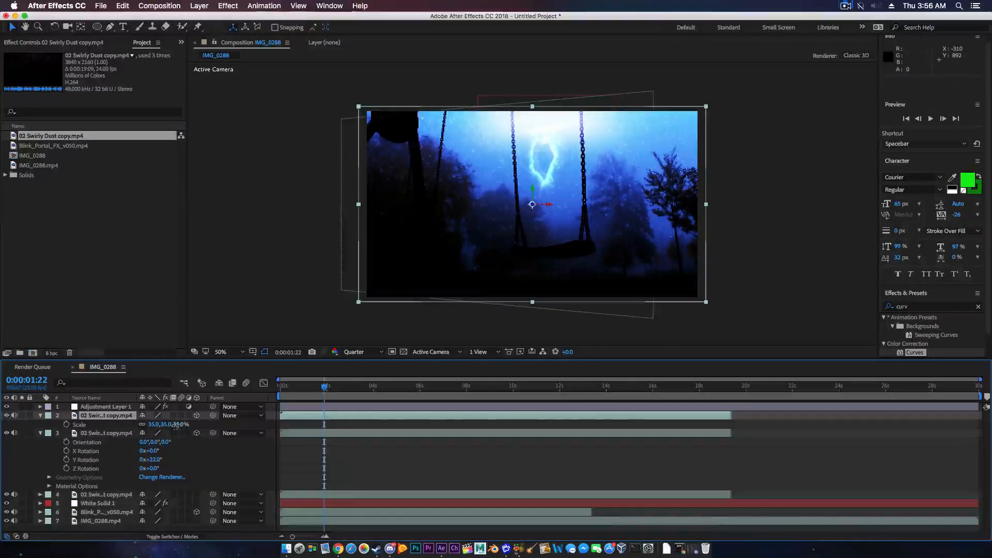
drag(178, 424, 154, 424)
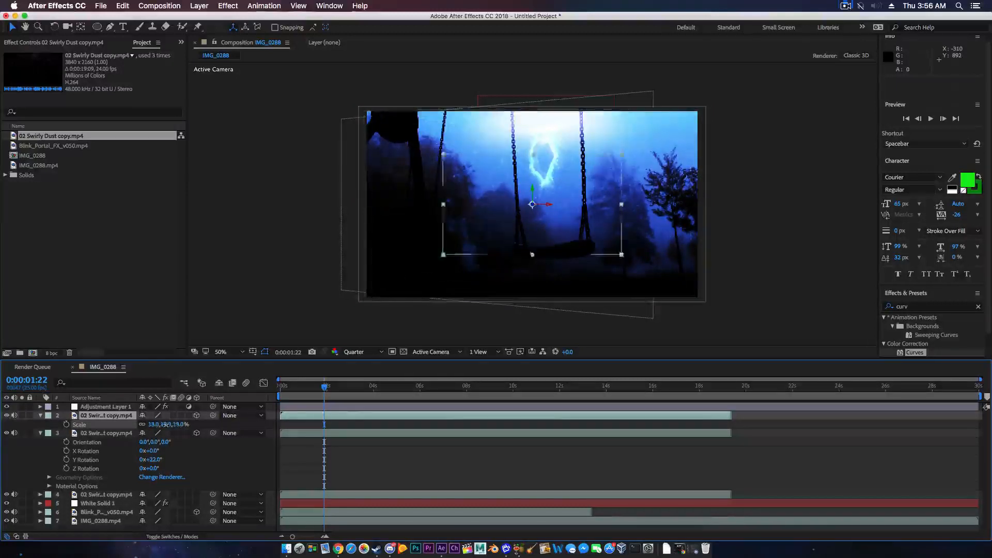
Step: Duplicate the 15% dust layer twice, spread the copies across the lower frame with one at about 638, 442, and select Adjustment Layer 1
mouse_move(568, 235)
mouse_down()
mouse_move(533, 275)
mouse_move(467, 299)
mouse_move(669, 262)
mouse_move(671, 171)
mouse_move(593, 236)
mouse_move(575, 235)
mouse_up()
key(super+d)
key(super+d)
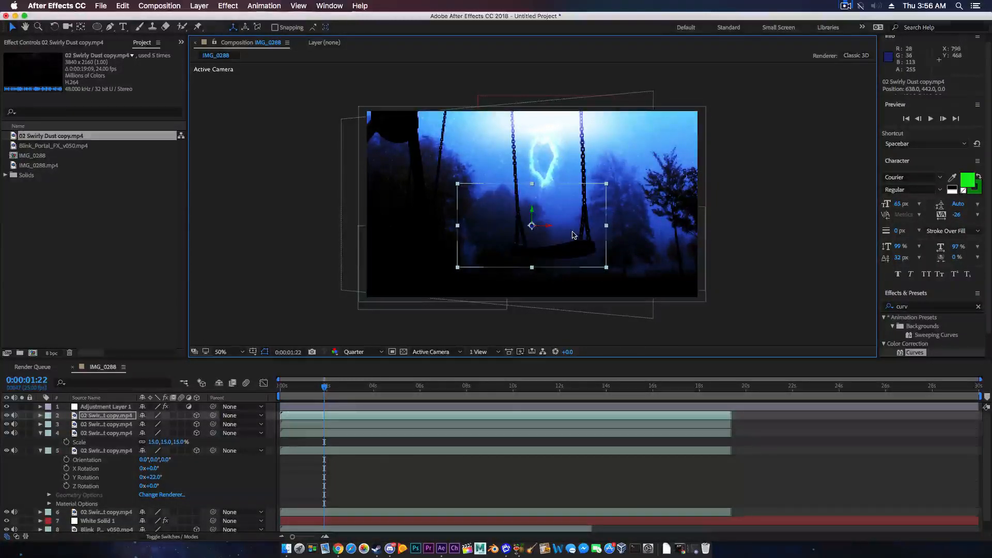
click(785, 218)
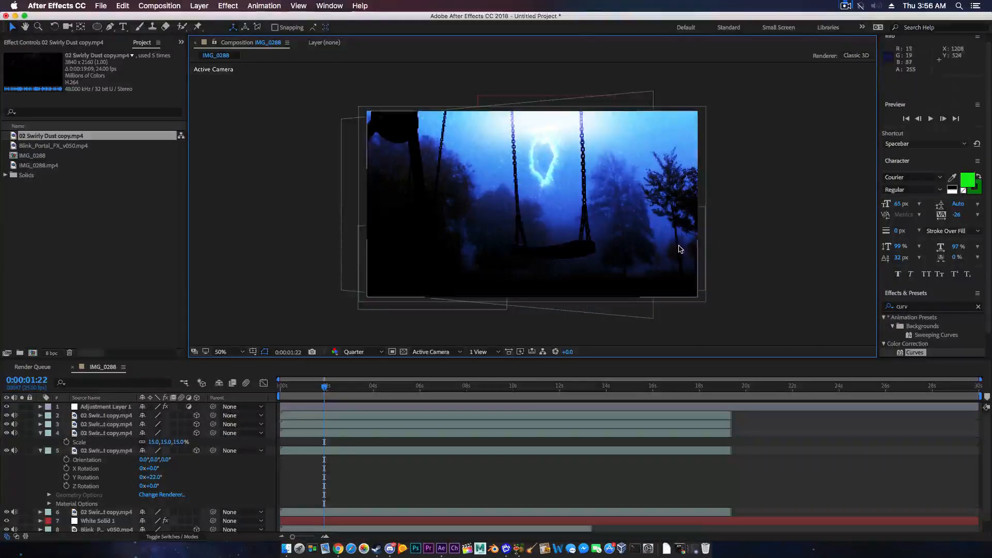
click(97, 408)
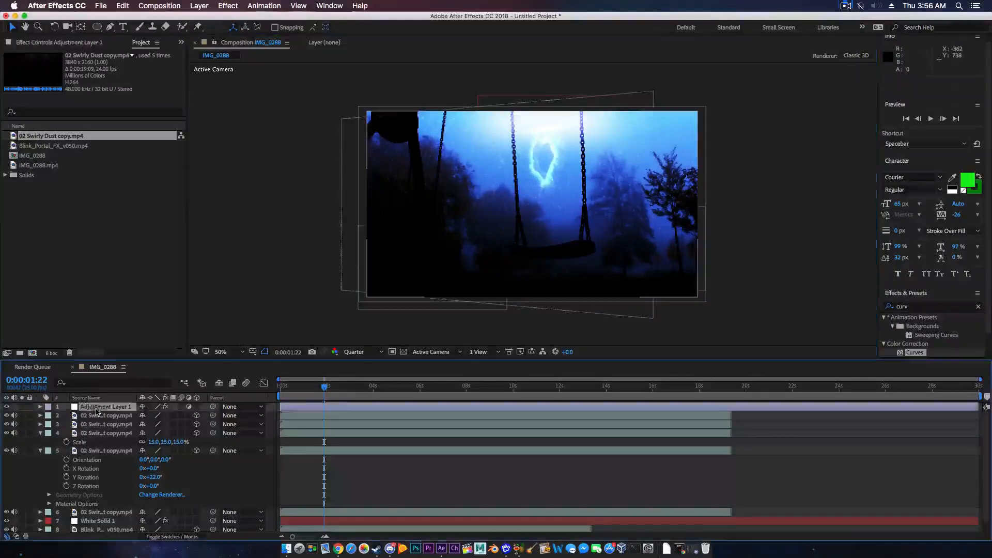
Step: On Adjustment Layer 1's Lumetri Color white RGB curve, shift the midtone point slightly up and left and add a lower point to deepen the shadows
click(40, 407)
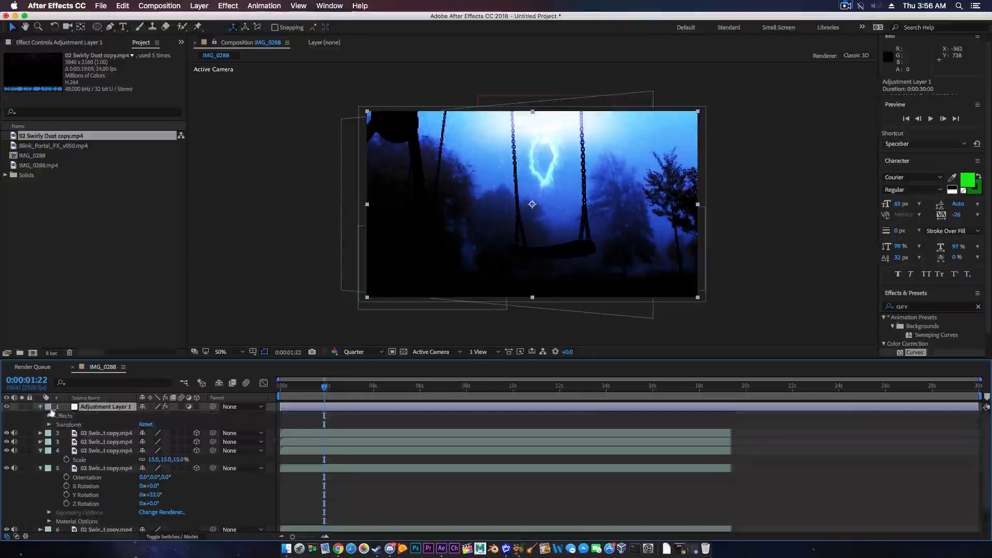
click(75, 42)
click(136, 241)
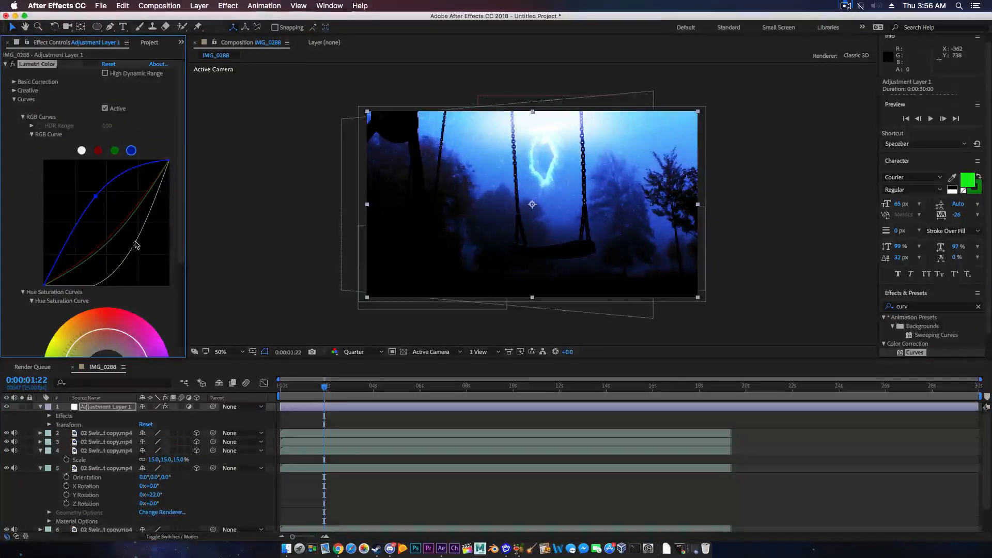
click(82, 151)
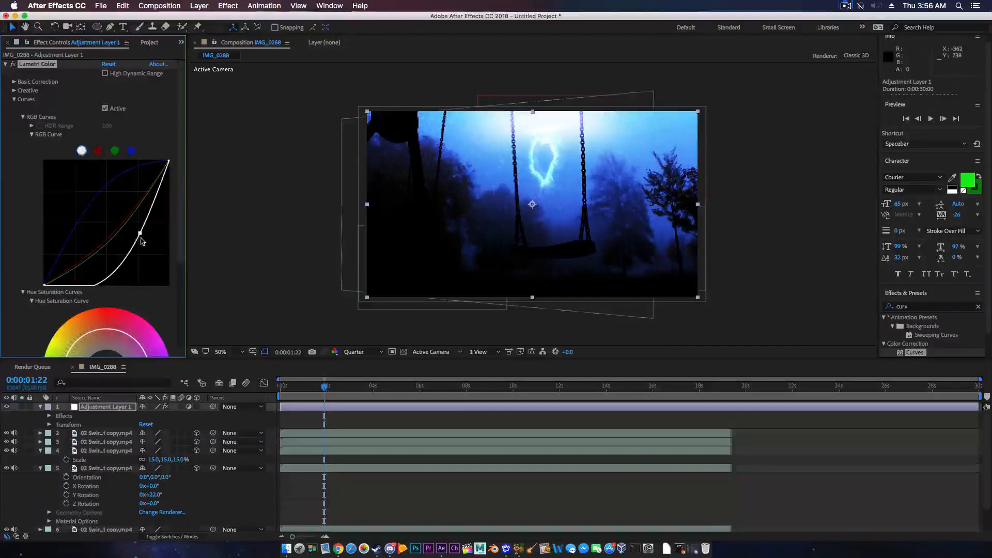
drag(140, 235, 136, 230)
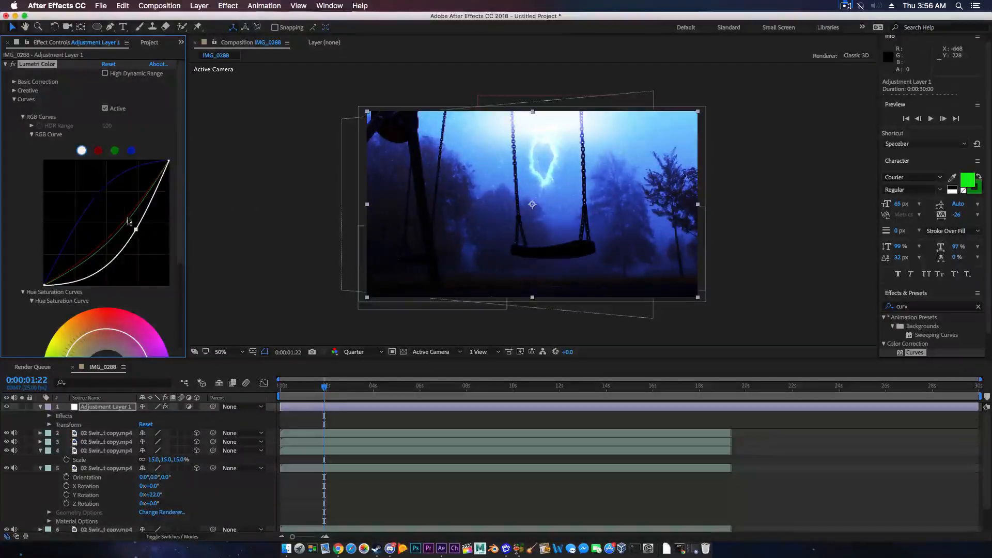
click(108, 269)
drag(111, 272, 112, 274)
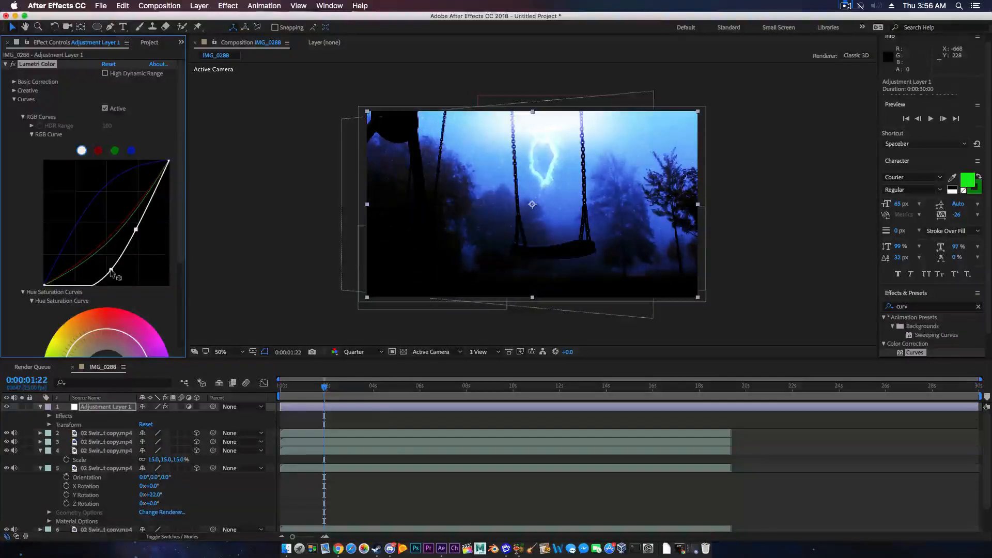
click(150, 42)
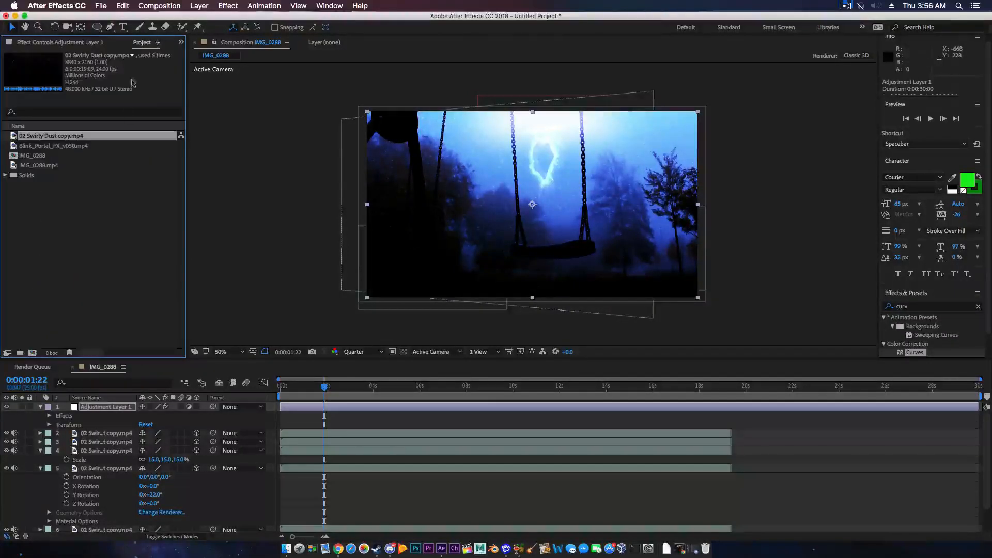
Step: Collapse the expanded properties of Adjustment Layer 1 and the two swirly dust layers in the timeline
click(41, 407)
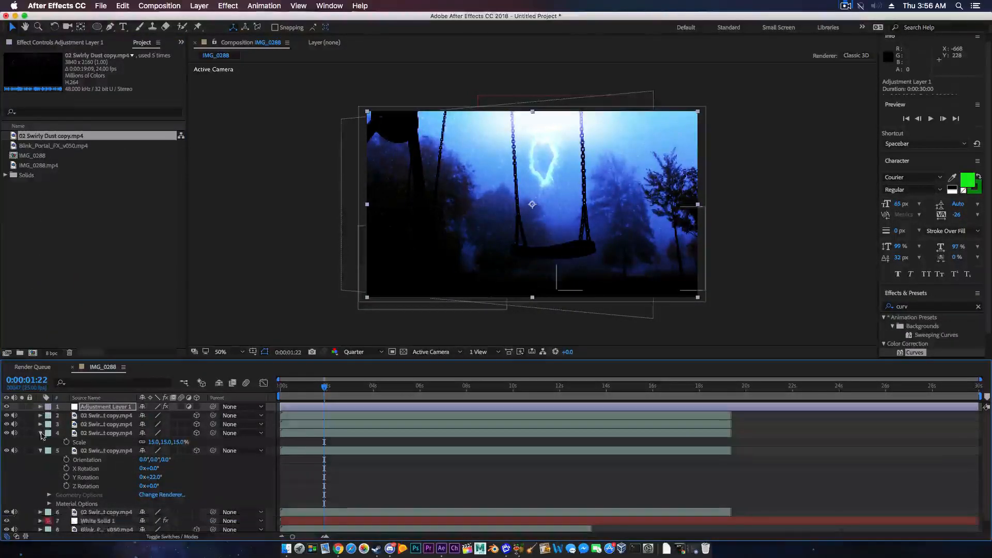
click(40, 433)
click(40, 442)
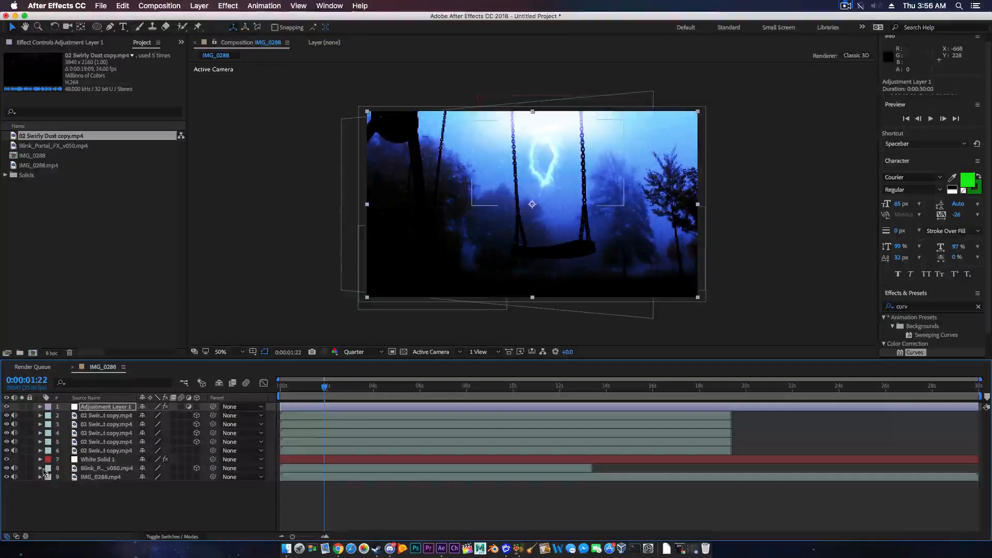
Step: Try reducing White Solid 1's Scale to 28.5, 17.7% at 0:00:01:22, and delete the keyframe this adds
click(97, 460)
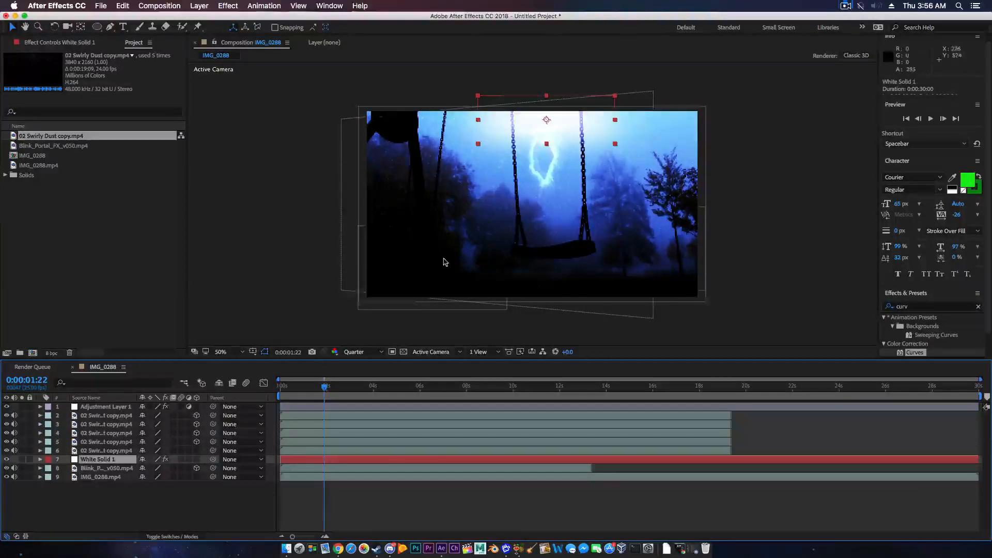
click(40, 459)
key(s)
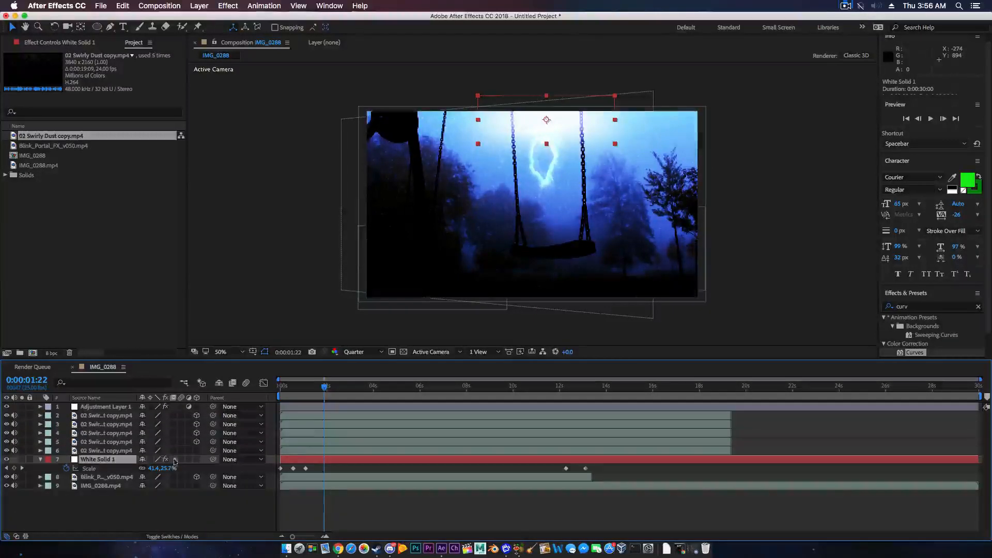
drag(155, 468, 161, 468)
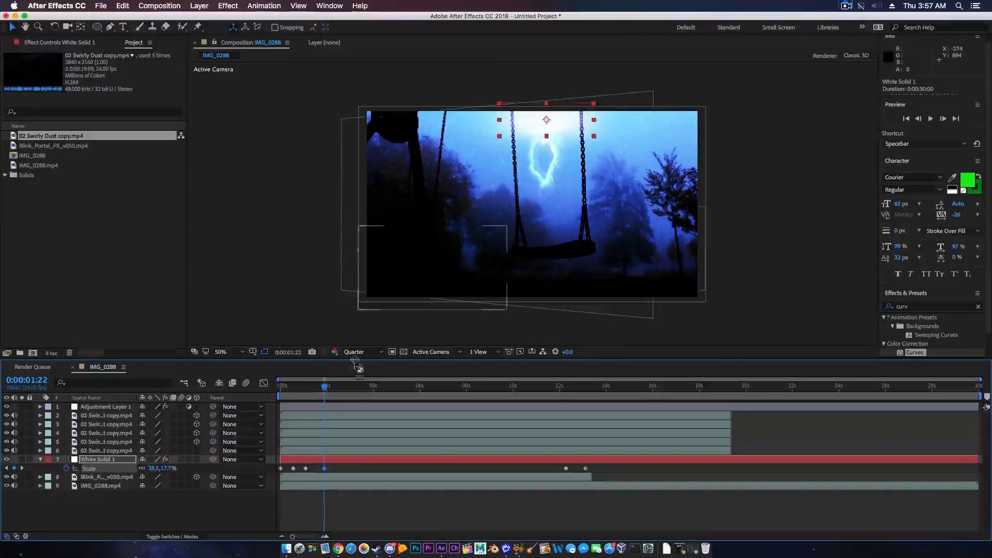
click(325, 470)
key(Delete)
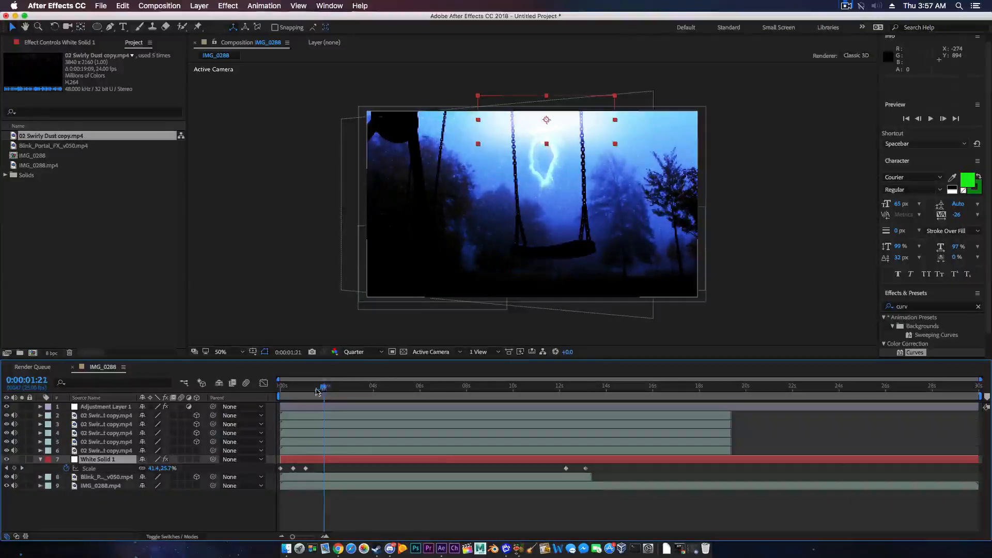
Step: Return to the start of the composition, deselect the layers, and preview the animation up to 0:00:01:24
drag(316, 392, 309, 393)
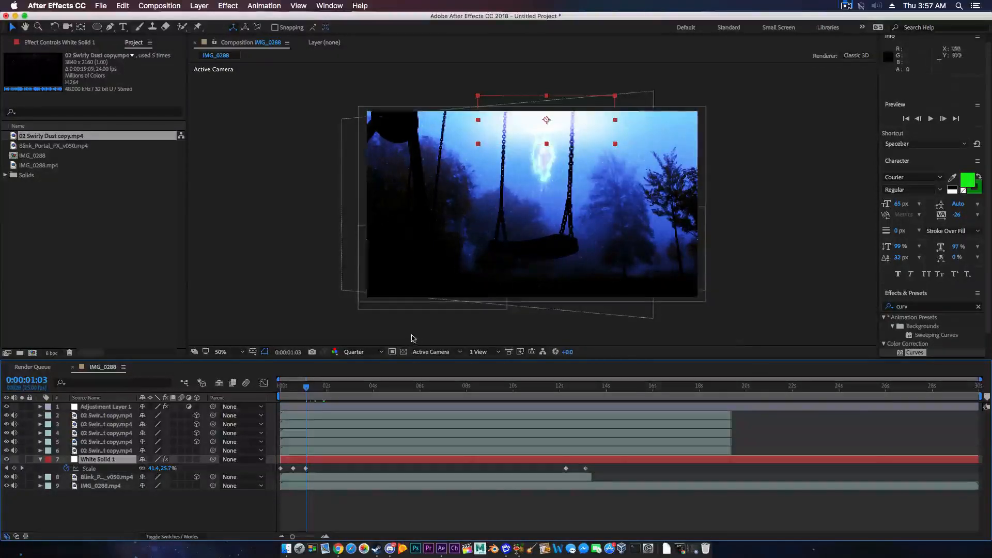
drag(290, 390, 282, 392)
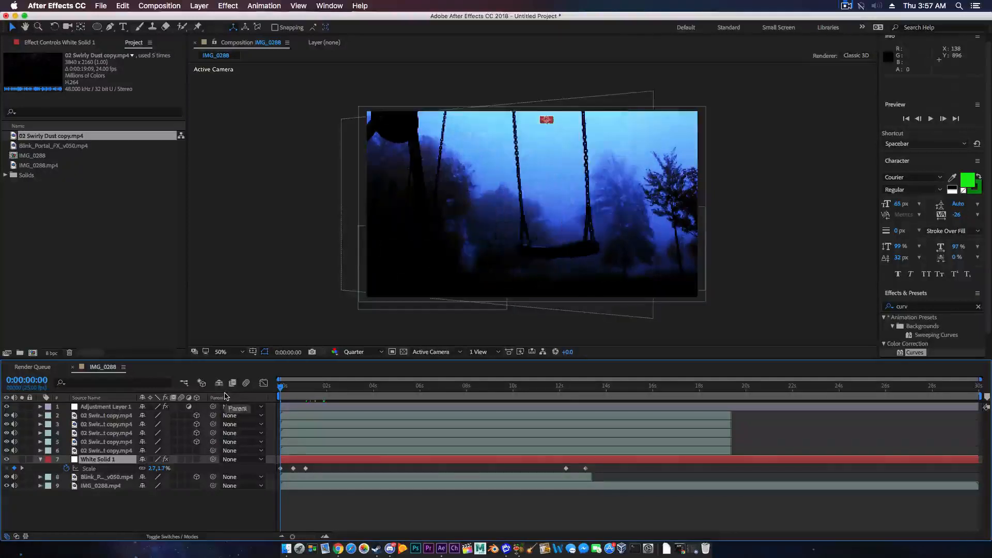
click(273, 234)
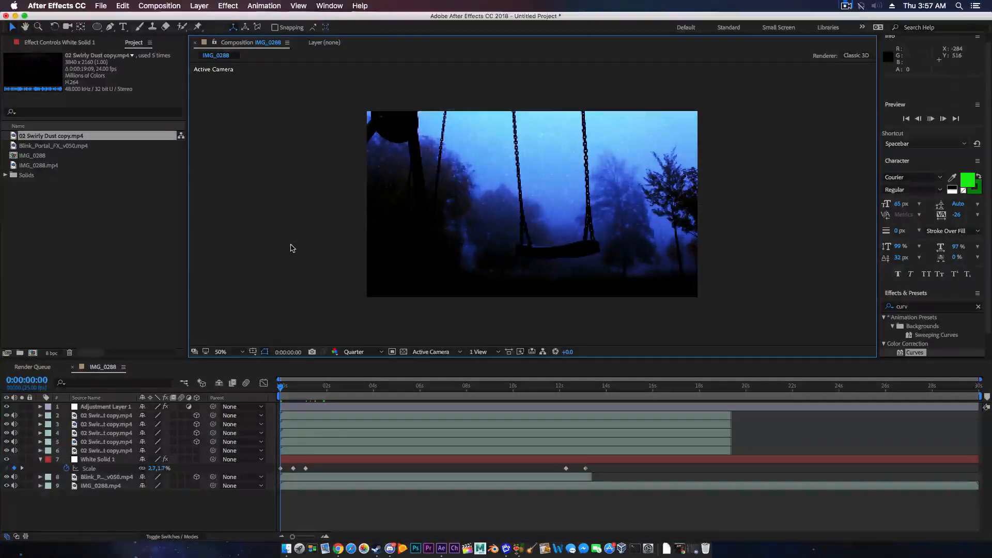
key(space)
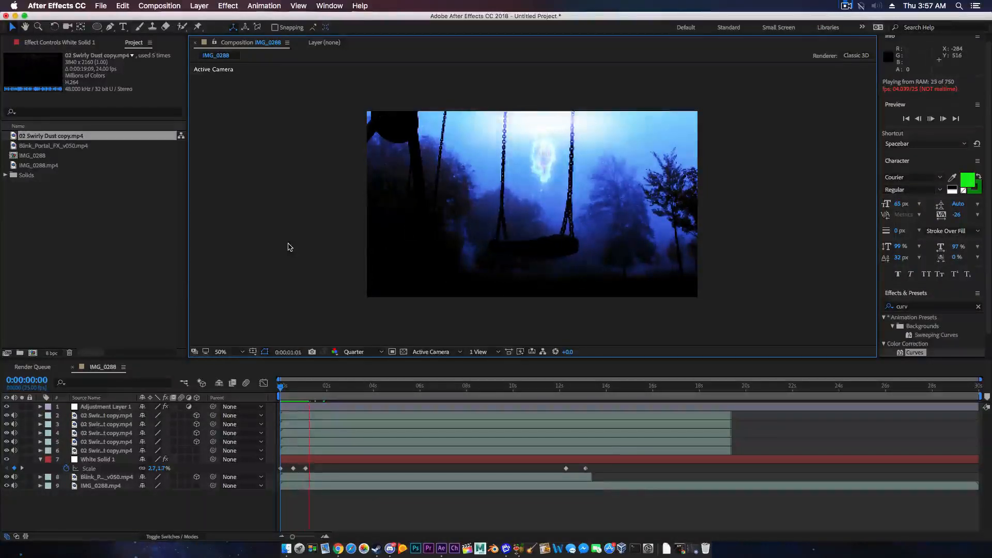
key(space)
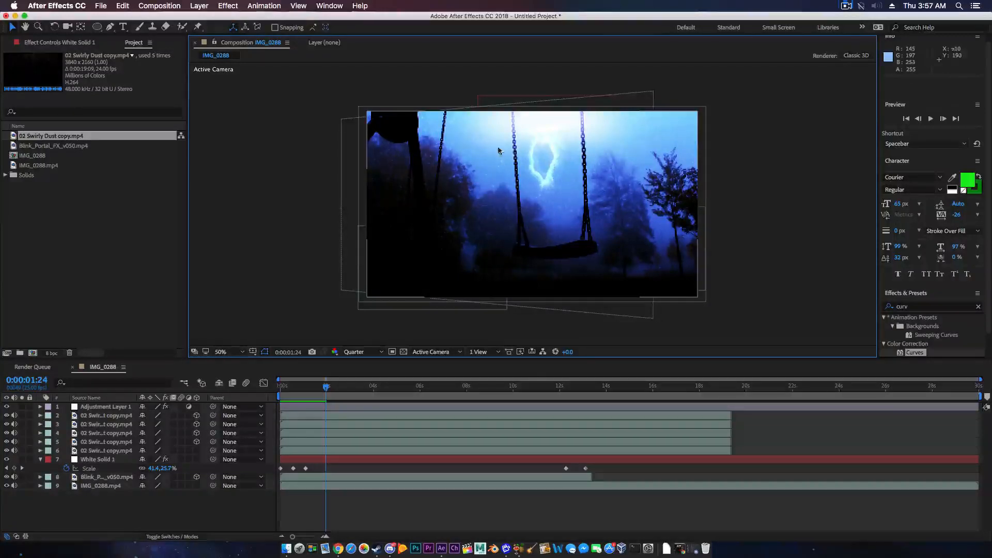
click(101, 6)
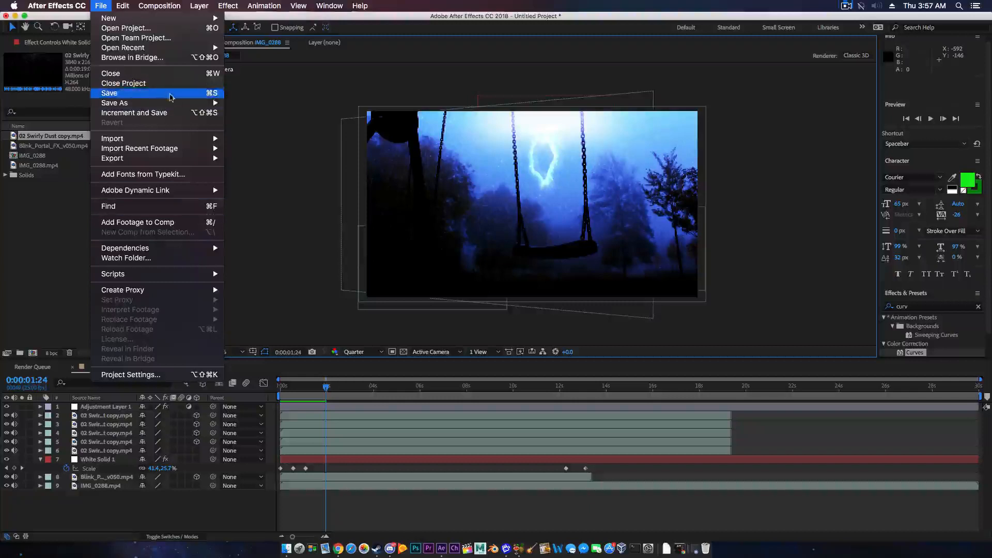
mouse_move(170, 102)
click(261, 106)
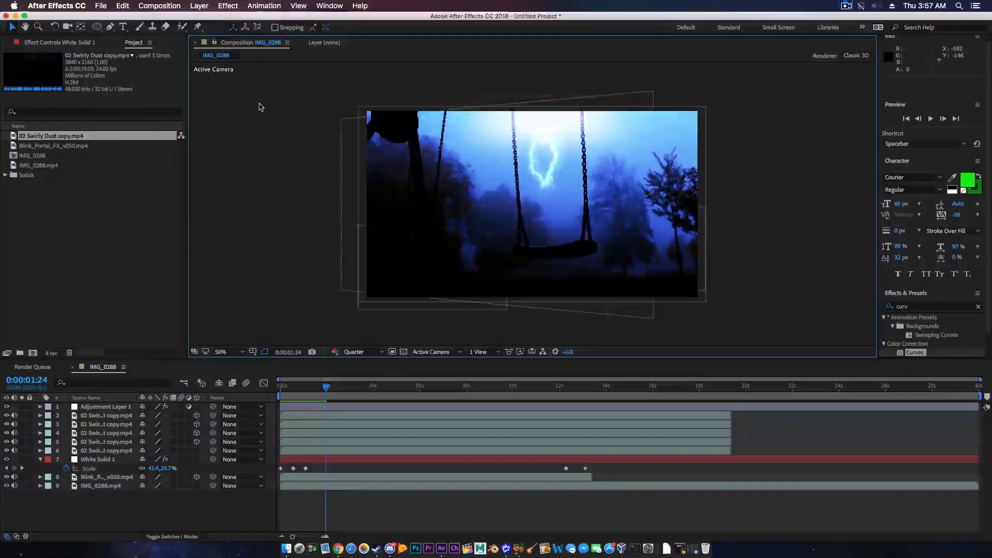